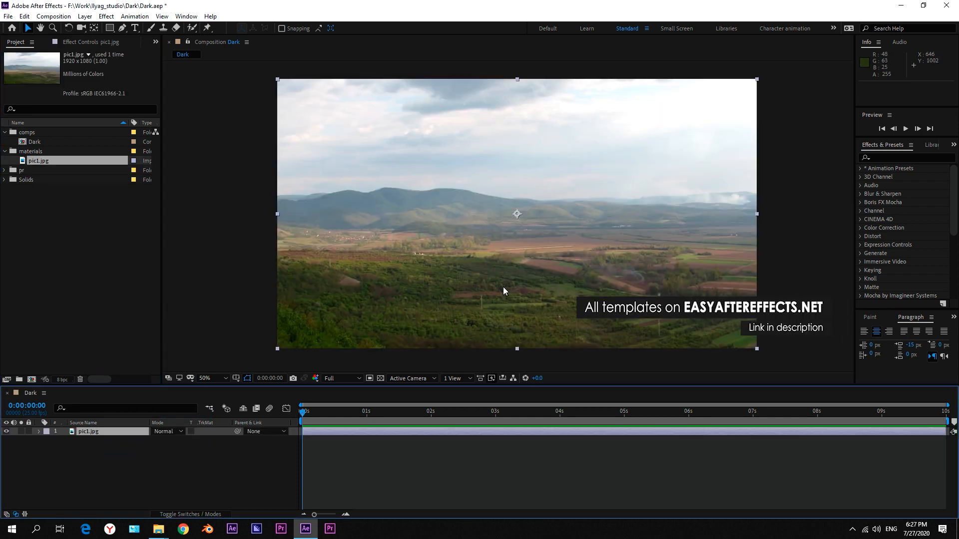
drag(517, 214, 516, 214)
key(v)
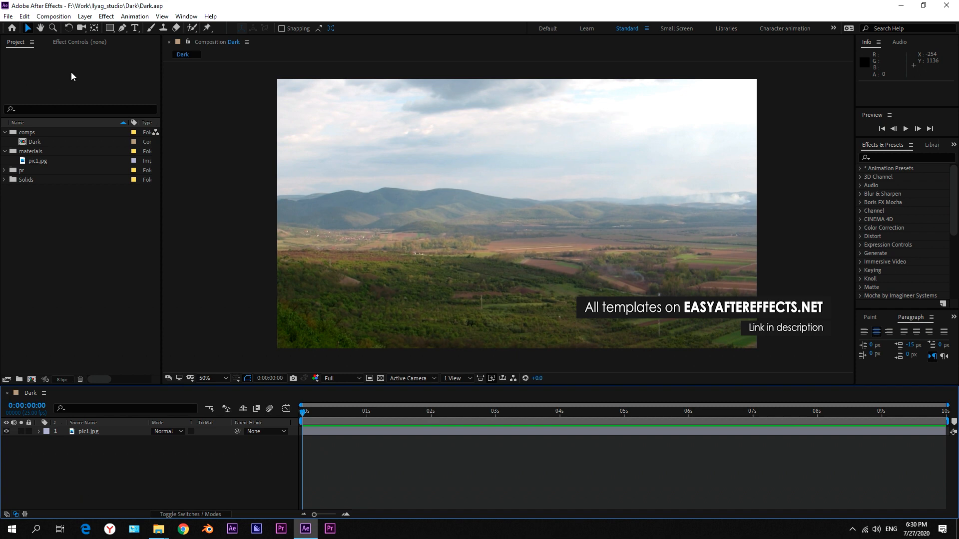
Create a 1920 x 1080, 25 fps, 10-second composition named Sphere and move it into the comps folder.
click(57, 16)
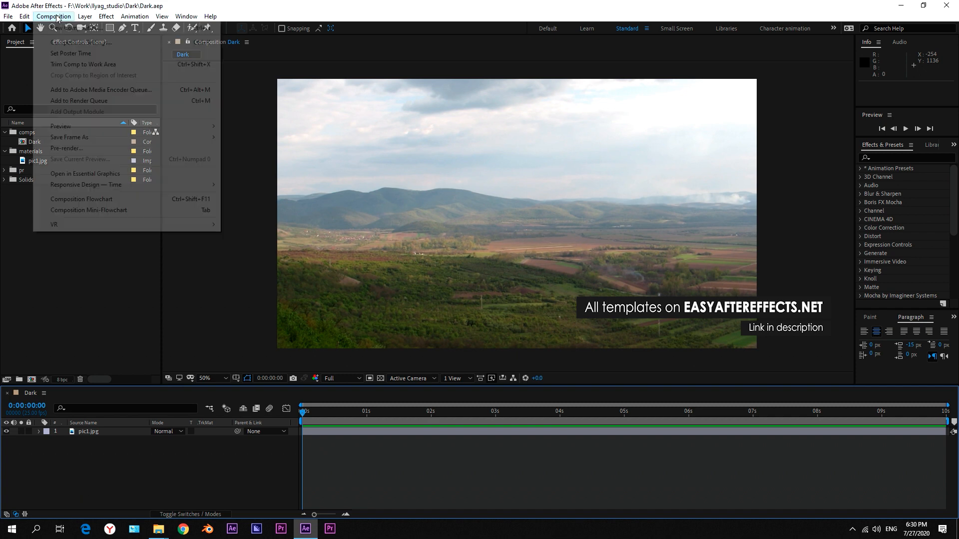
click(61, 29)
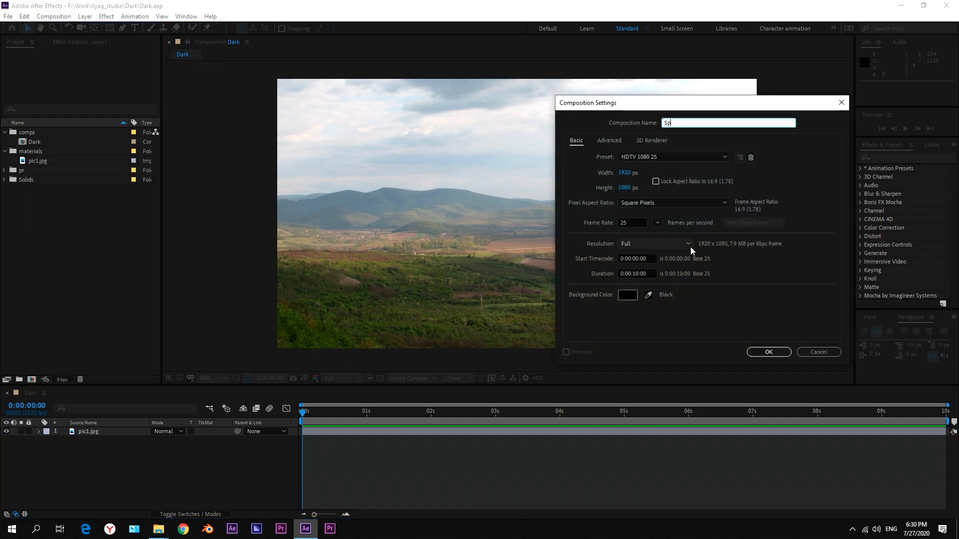
key(Return)
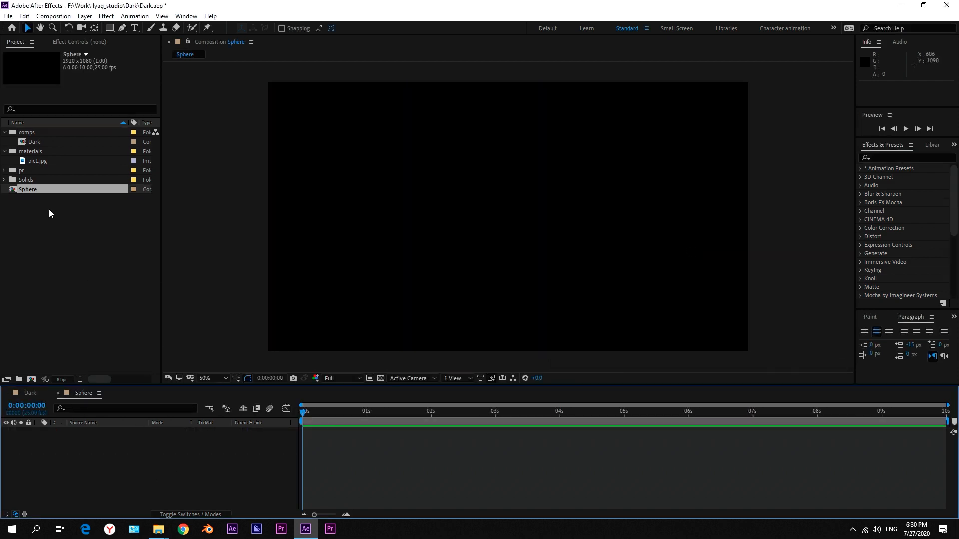
drag(41, 193, 38, 134)
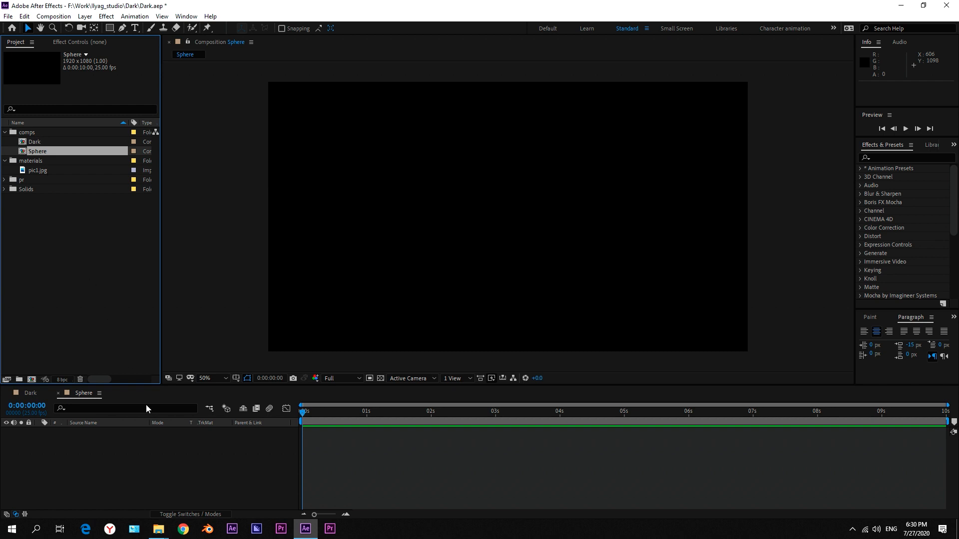
Add a new 1920 x 1080 px solid layer named Mask to the Sphere composition.
click(164, 445)
click(52, 17)
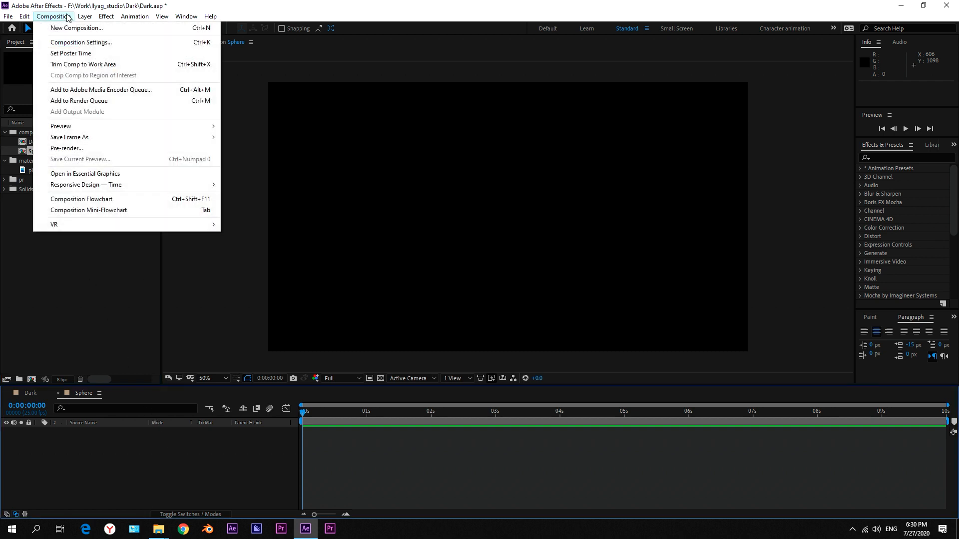
mouse_move(86, 19)
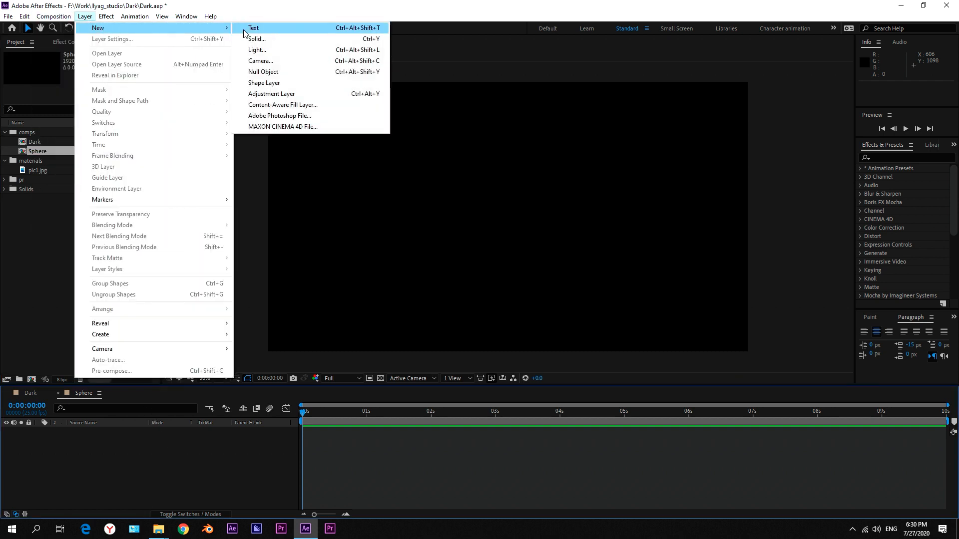
click(256, 40)
text(Mask)
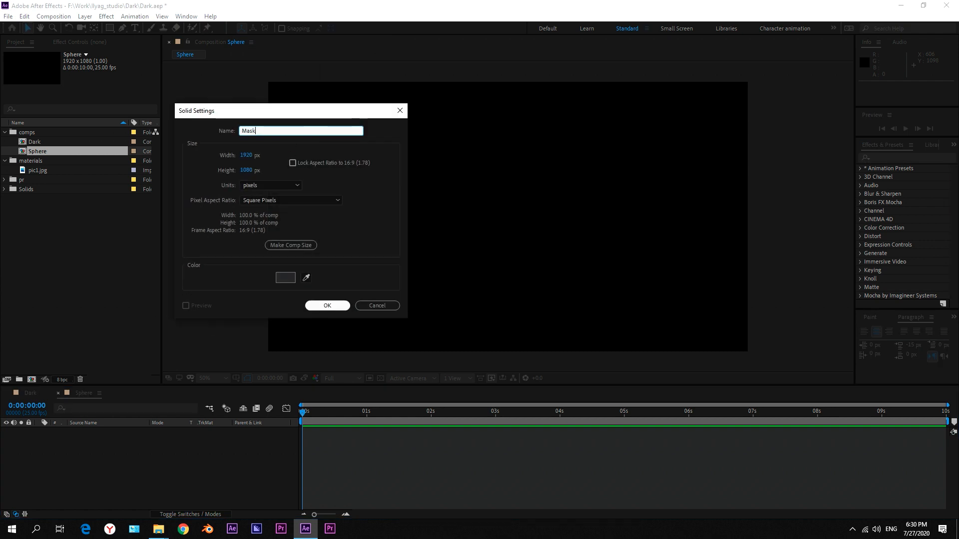
click(321, 306)
click(104, 455)
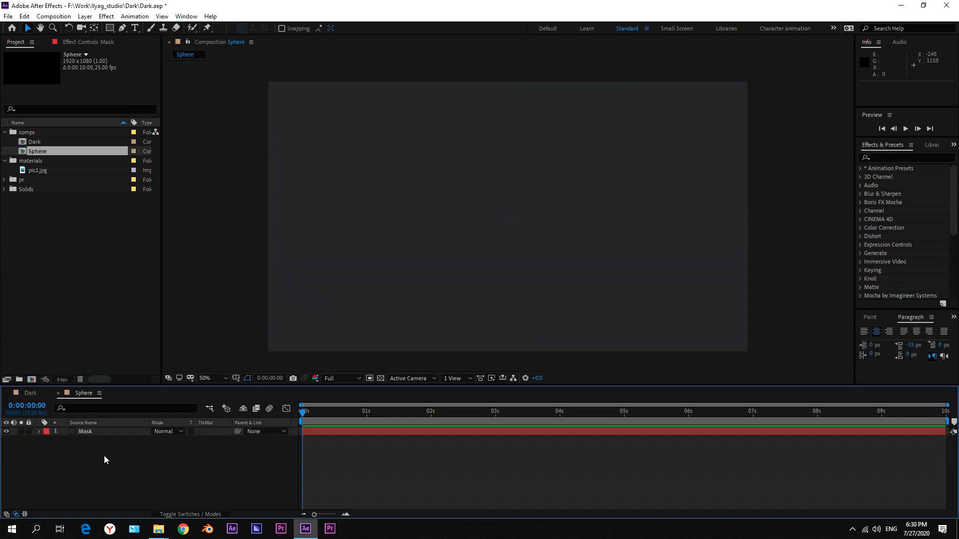
Move the Mask layer's anchor point from the centre to the middle of its top edge.
click(88, 431)
click(95, 28)
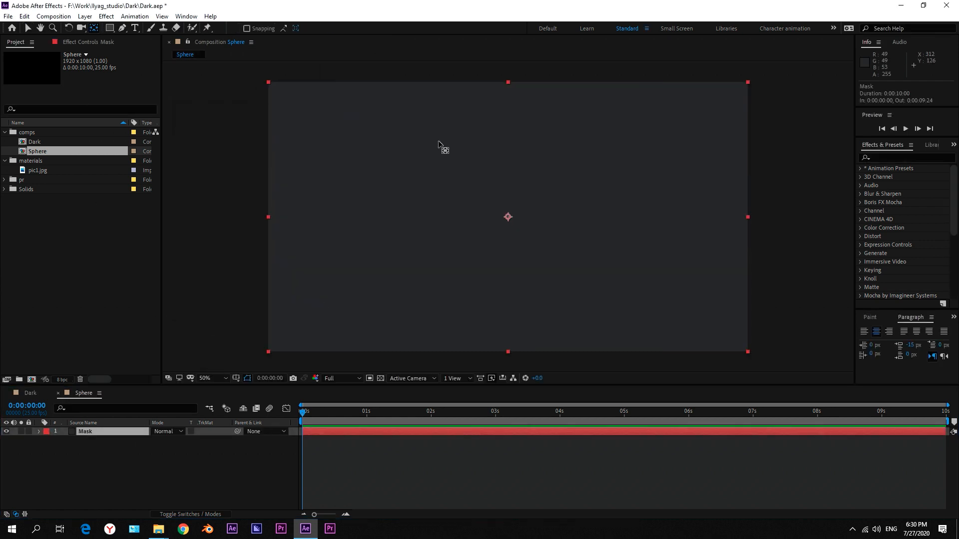
drag(513, 220, 514, 90)
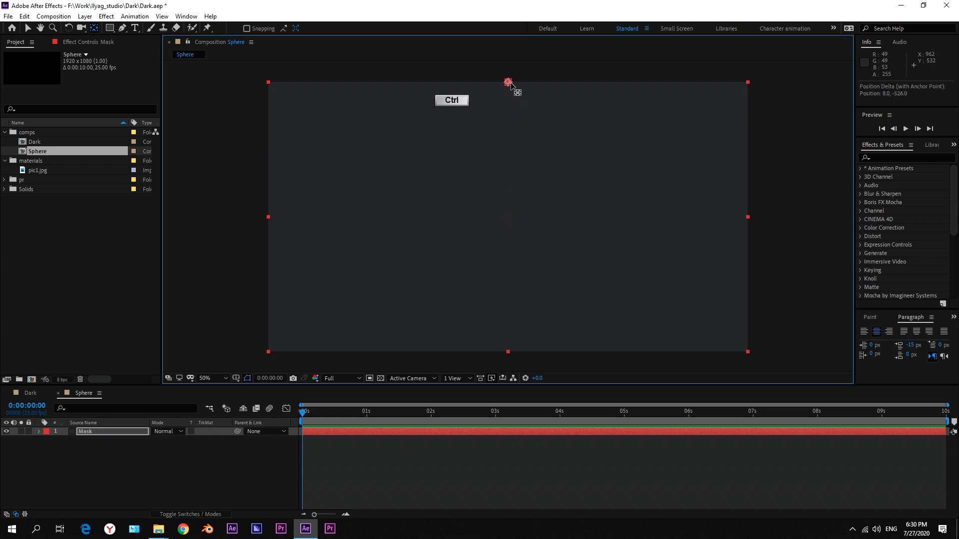
Unlink the Mask layer's scale proportions and set its vertical scale to 50%, keeping the width at 100%.
click(112, 435)
key(s)
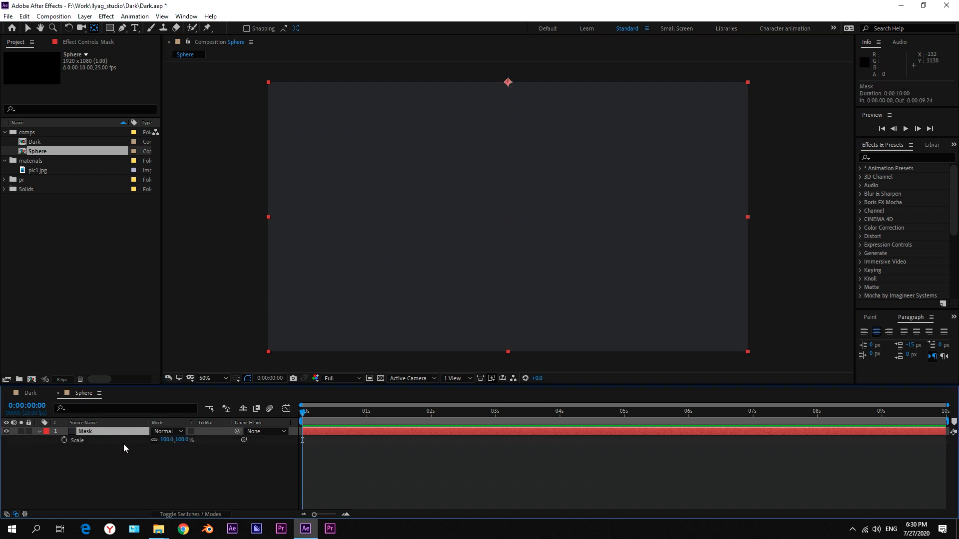
click(182, 439)
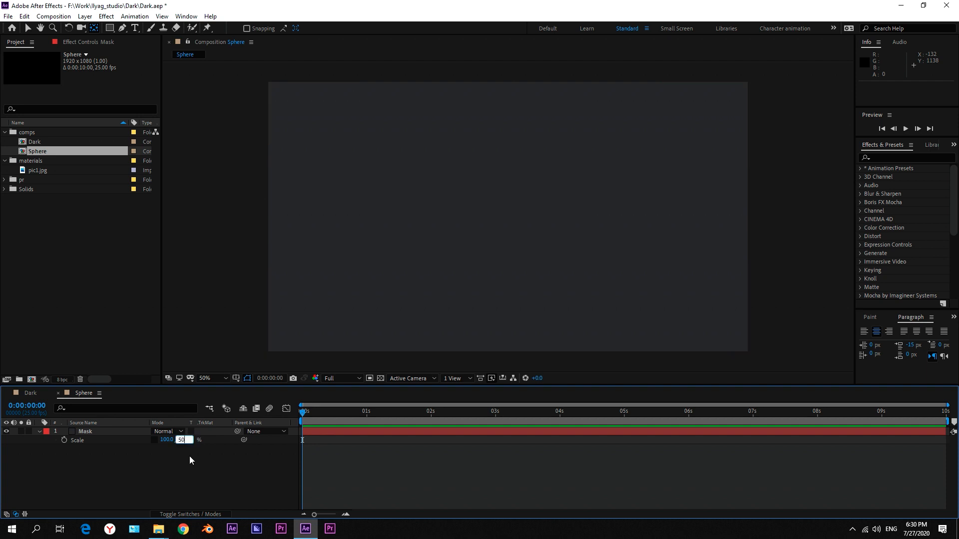
text(50)
key(Return)
click(37, 446)
click(39, 431)
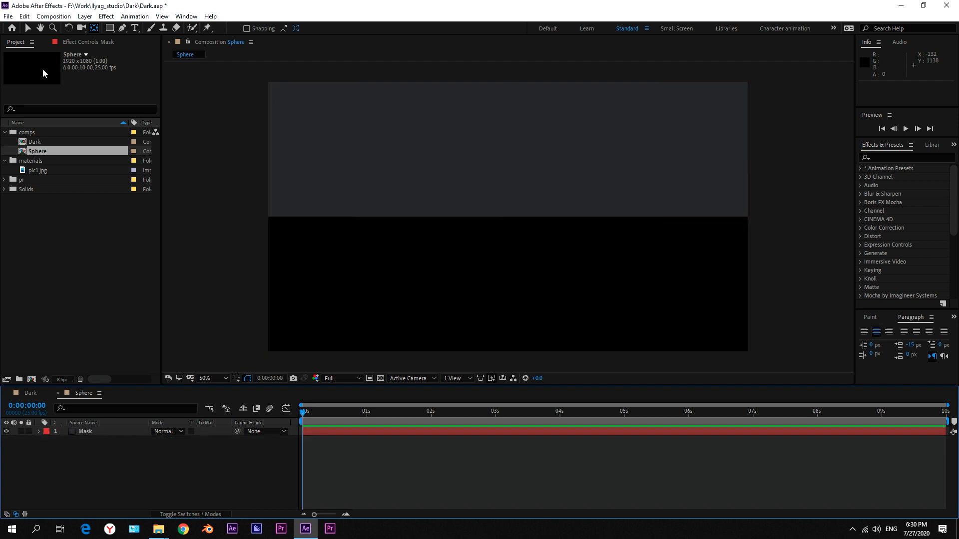
click(28, 29)
click(170, 474)
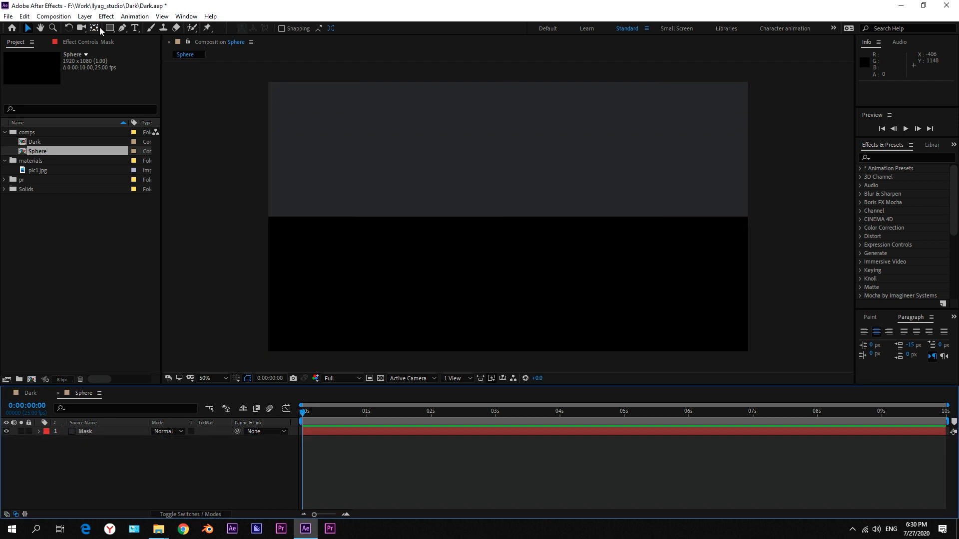
Create a new empty shape layer and add a rectangle path and a fill to it.
click(85, 16)
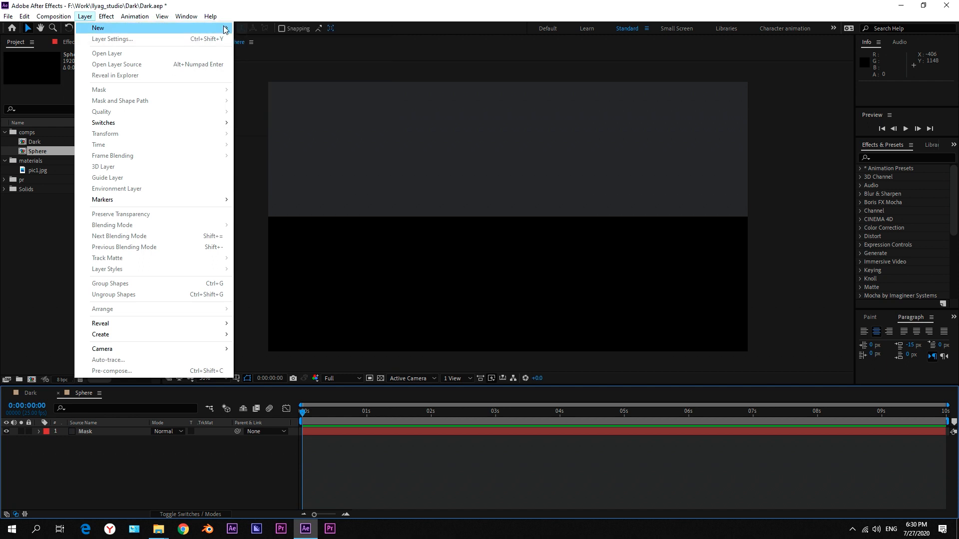
mouse_move(225, 29)
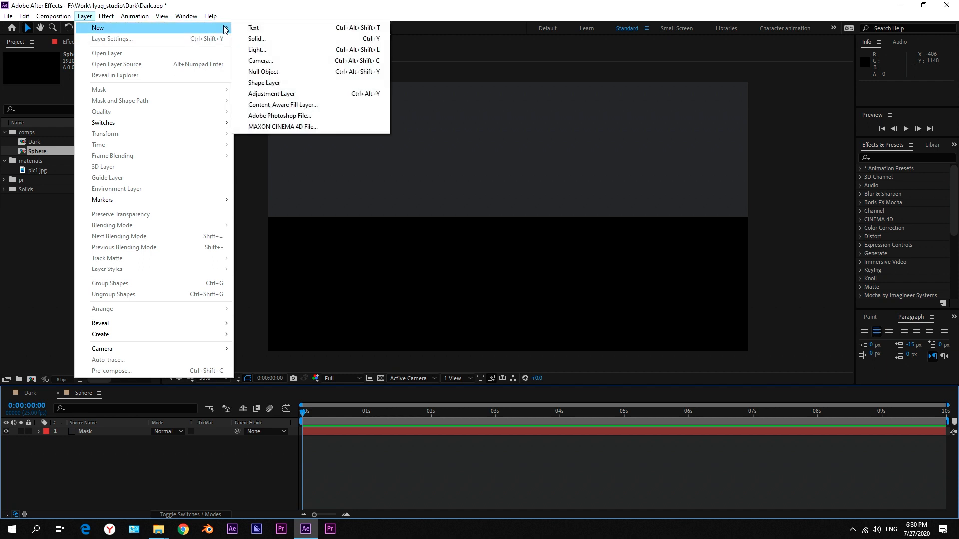
click(281, 84)
click(375, 29)
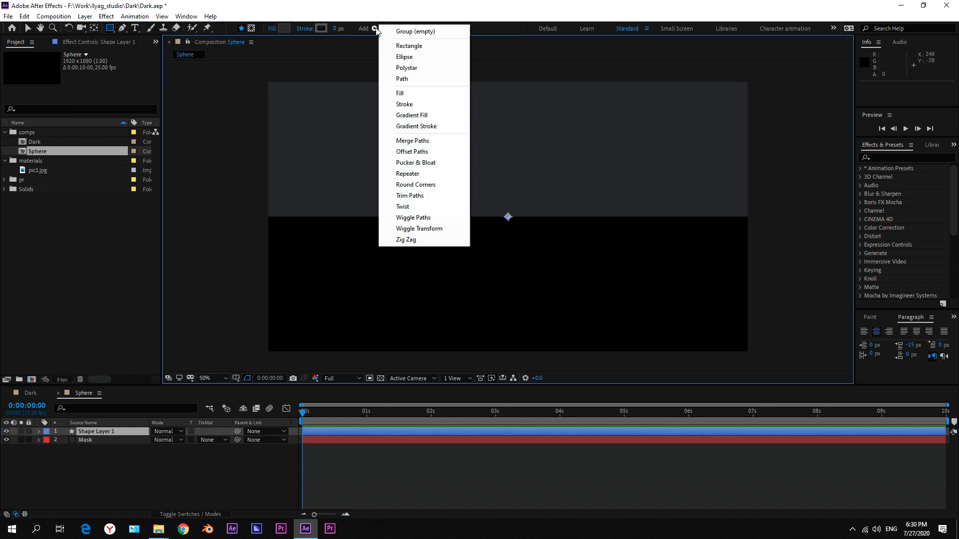
click(406, 47)
click(375, 28)
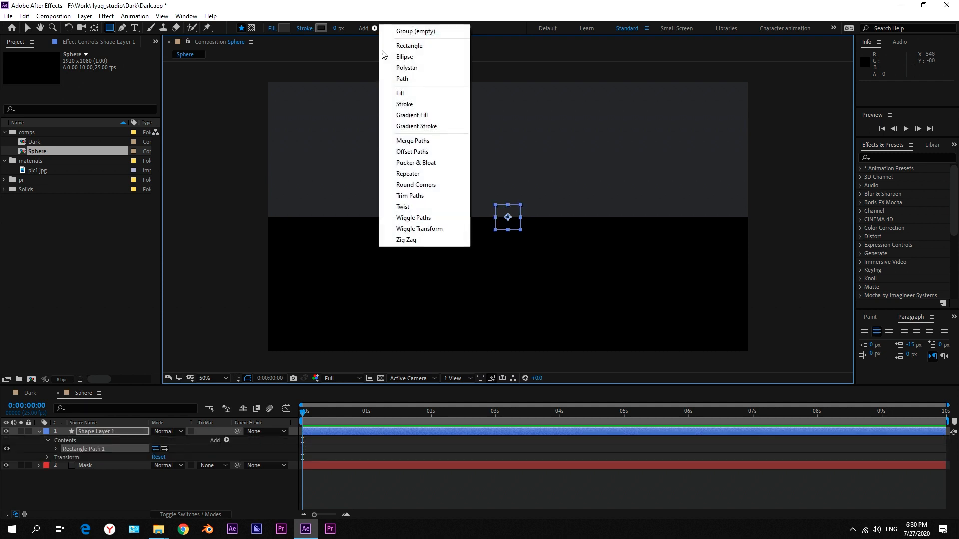
click(402, 93)
Set the rectangle path's size to 1920 by 1080 with its proportions unlinked.
click(58, 445)
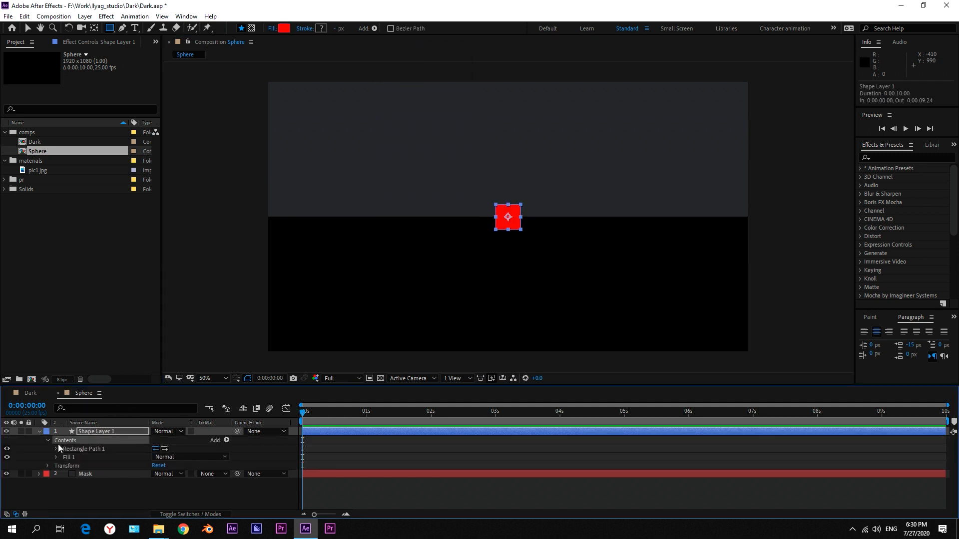
click(56, 447)
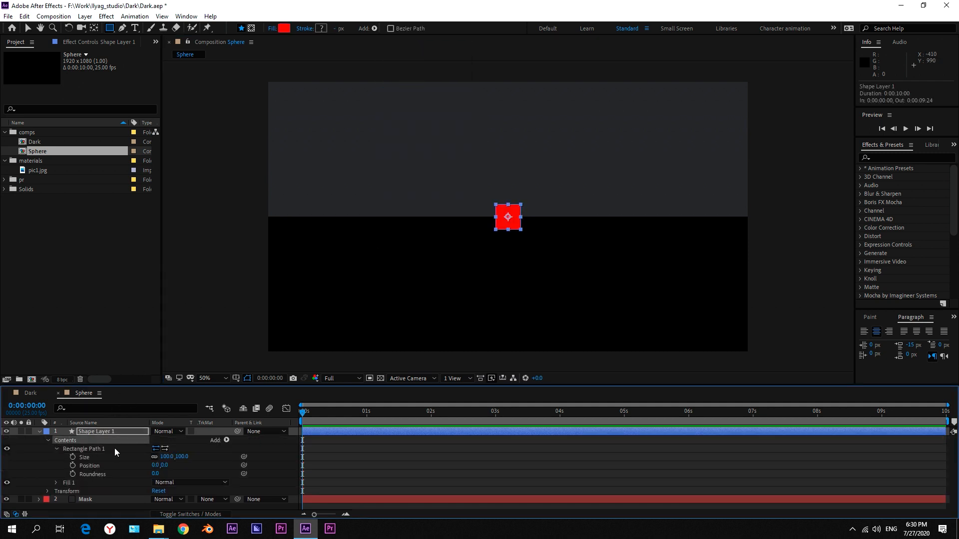
click(166, 456)
text(1920)
key(Return)
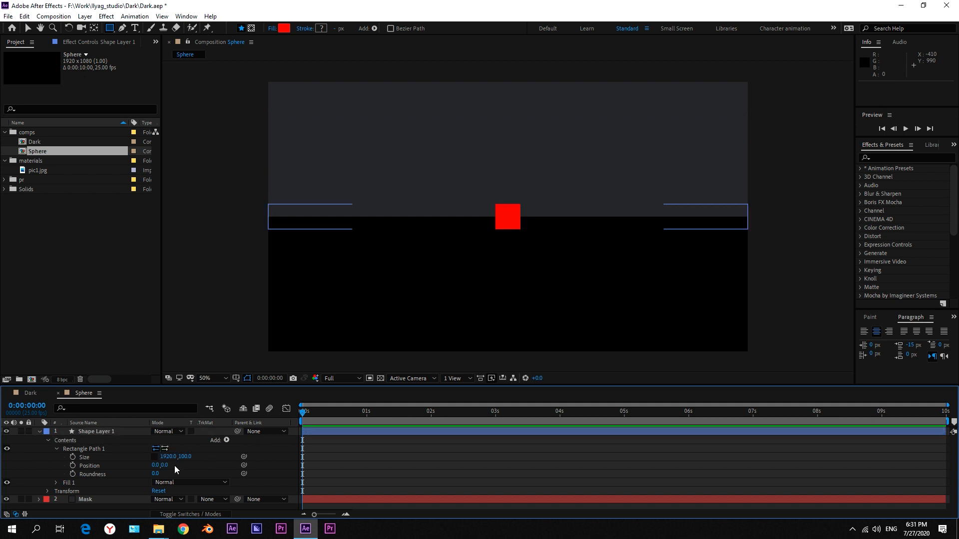
text(1080)
key(Return)
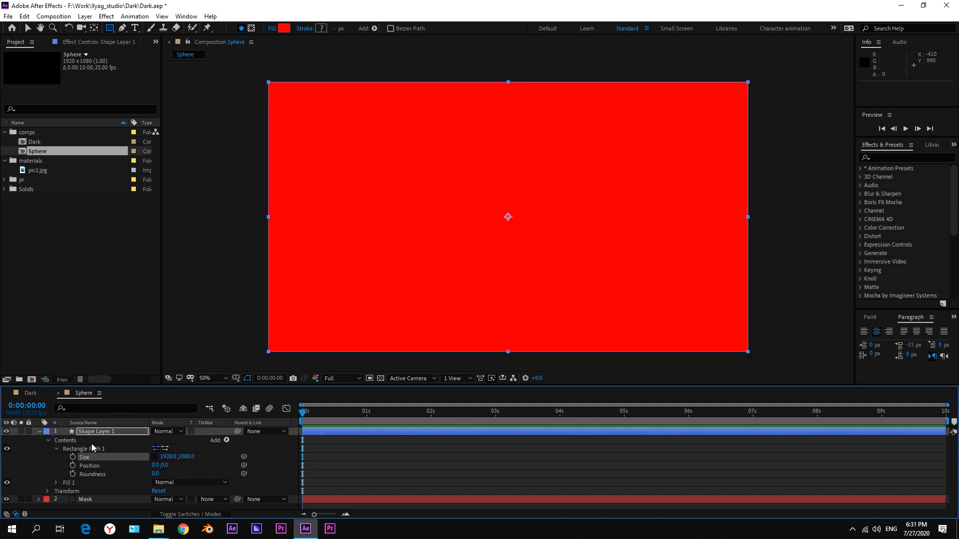
Set the shape layer's horizontal scale to 110% with proportions unlinked, leaving the vertical scale at 100%.
click(86, 433)
key(s)
click(167, 440)
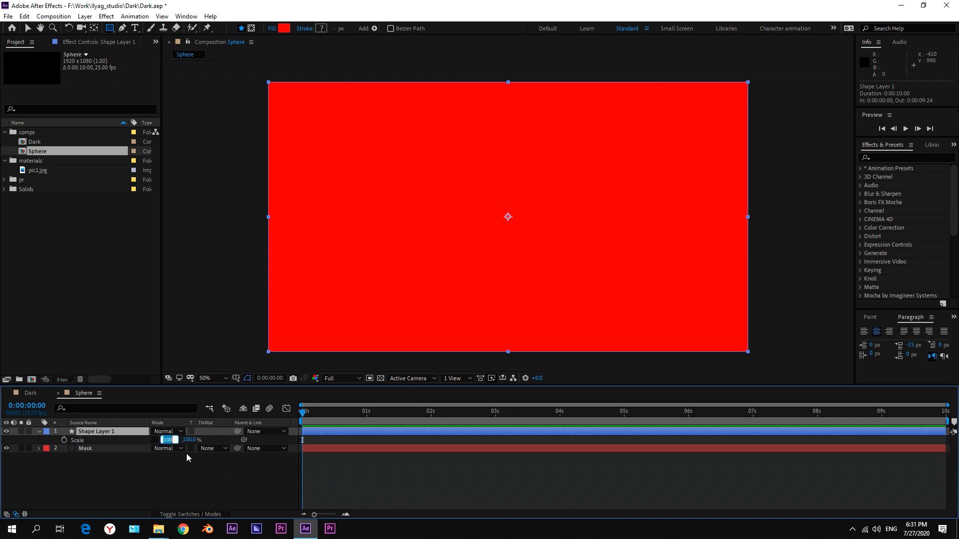
key(Return)
click(172, 472)
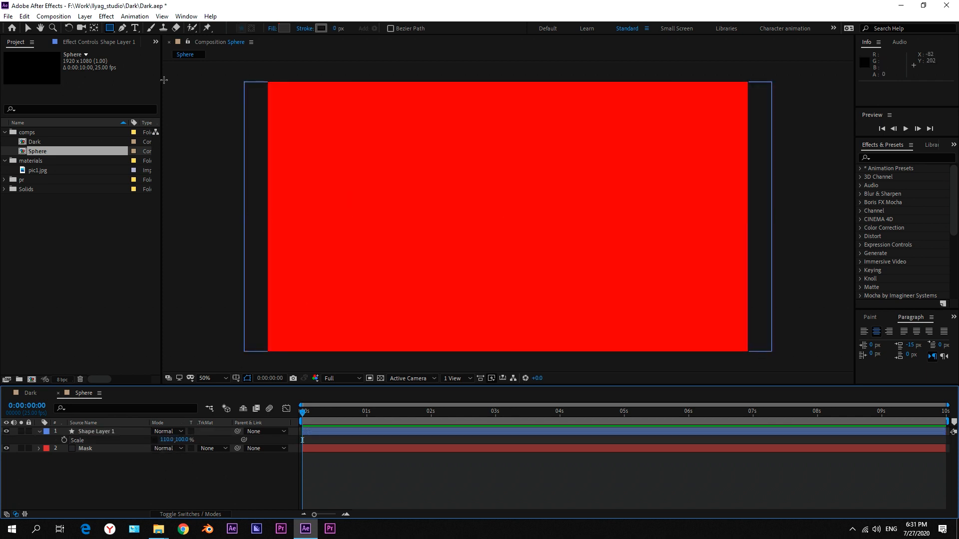
Move the red shape layer straight up to a position of about 960, -248.
click(29, 28)
scroll(430, 170, down, 3)
click(490, 202)
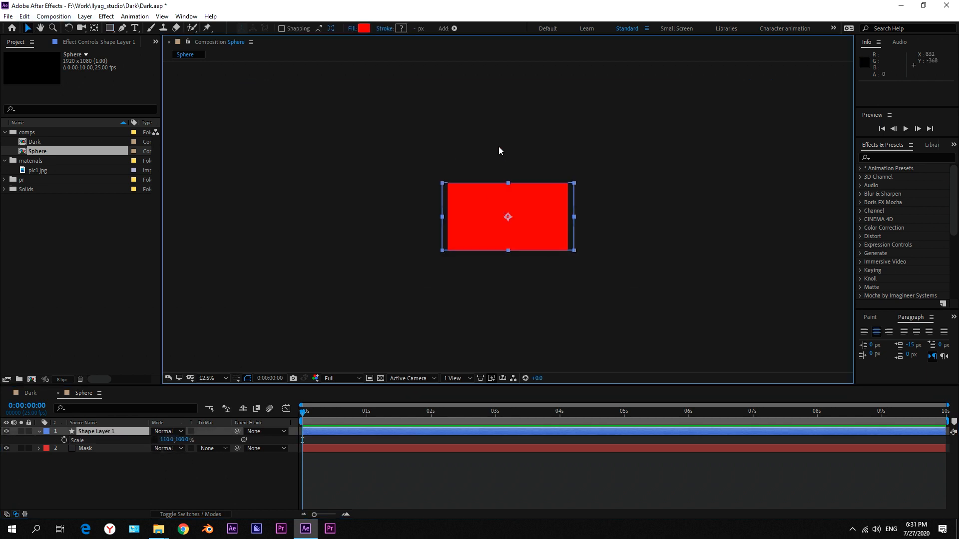
scroll(498, 146, up, 1)
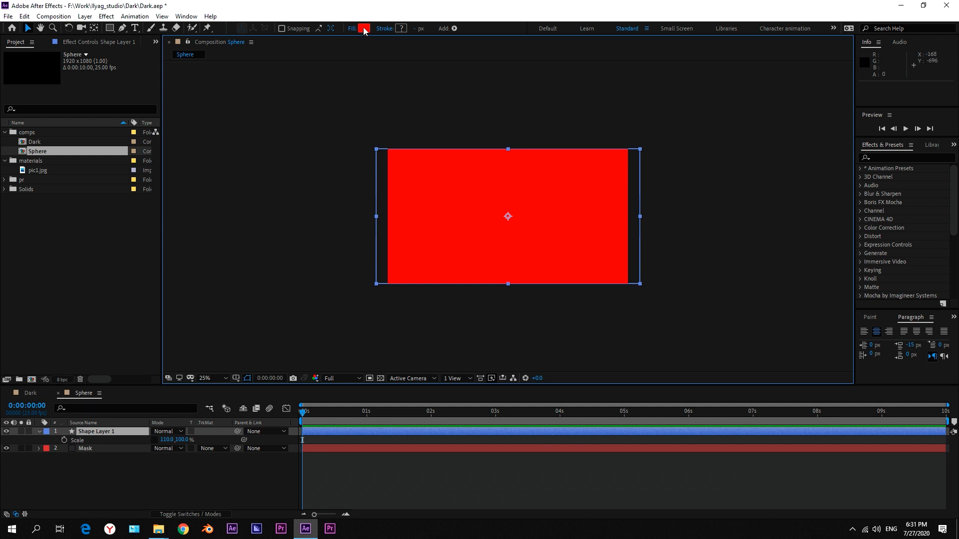
drag(501, 233, 497, 135)
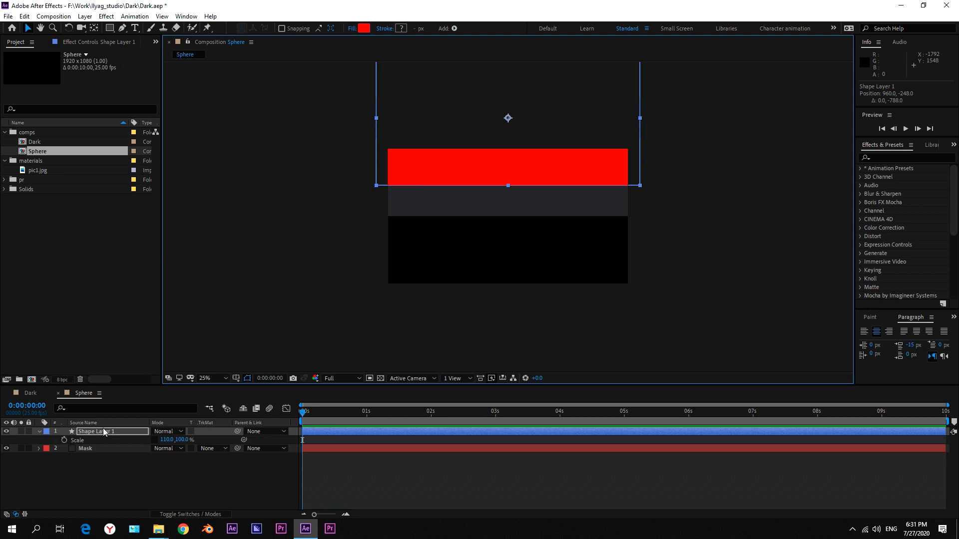
Add Wiggle Paths to the shape layer's contents and set its points to Smooth.
click(38, 432)
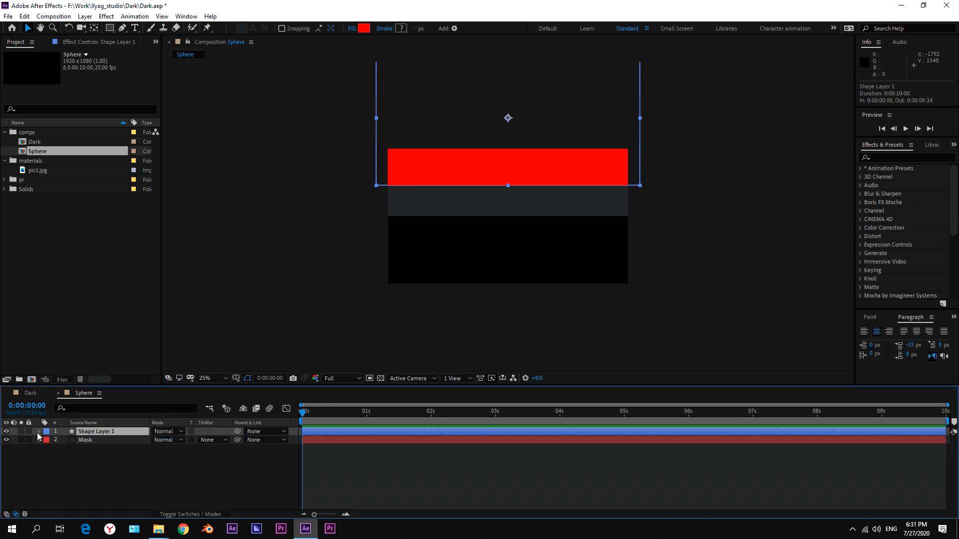
click(38, 432)
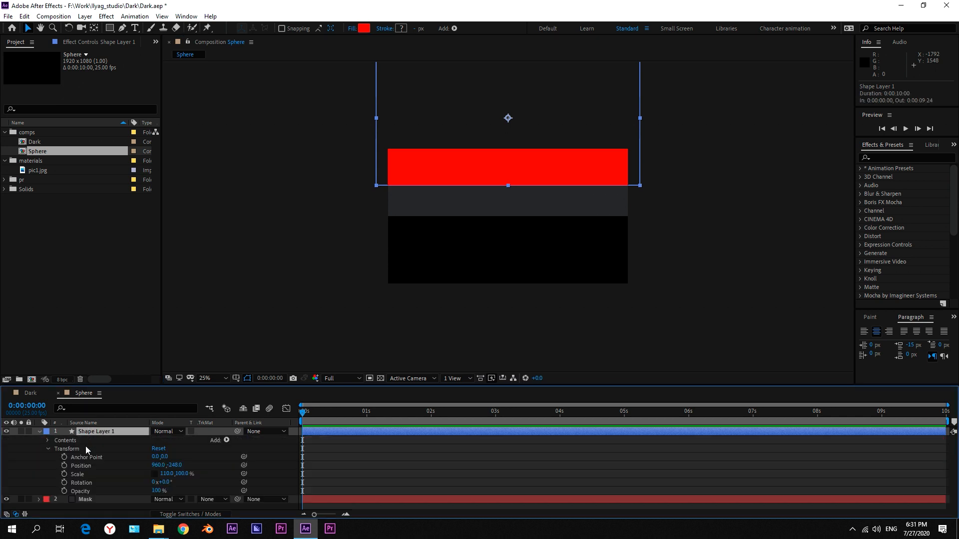
click(227, 440)
click(262, 407)
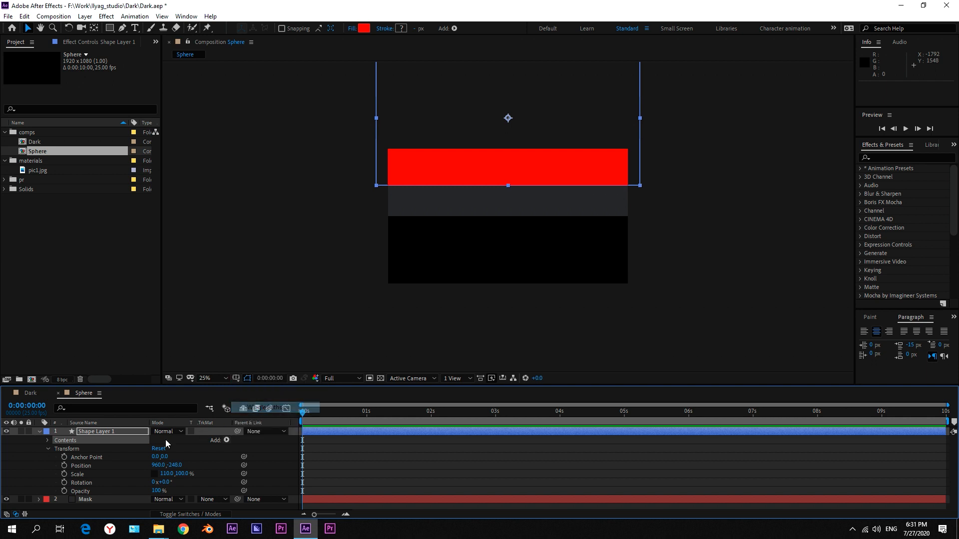
scroll(56, 457, down, 1)
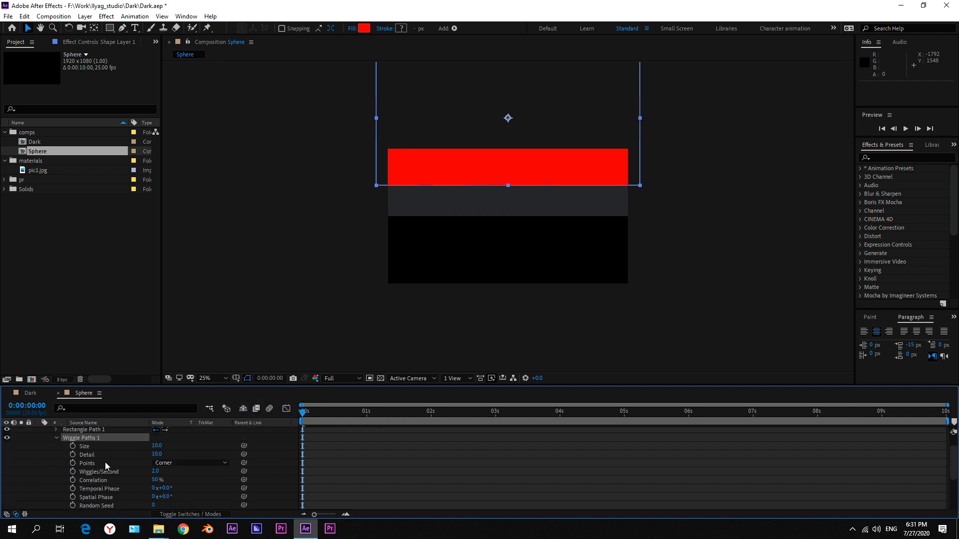
click(180, 463)
click(185, 484)
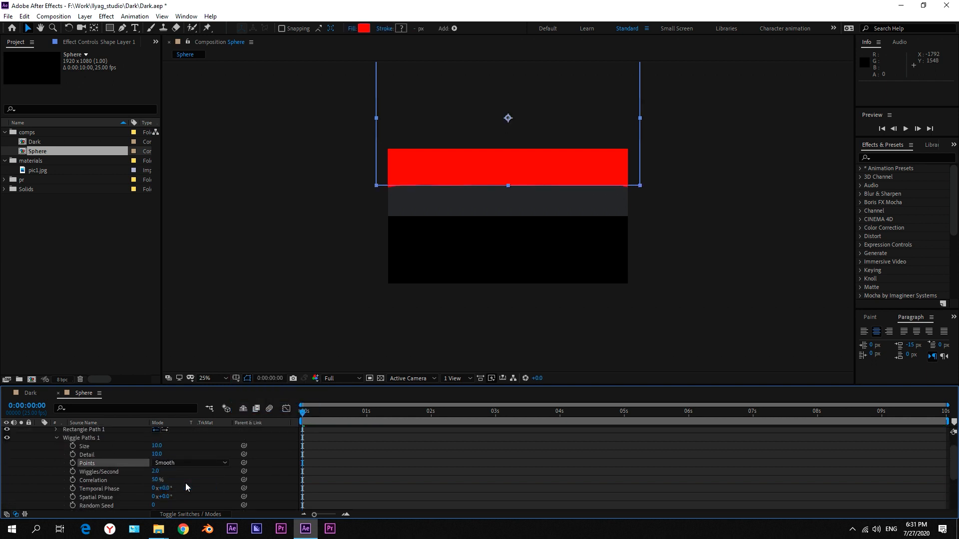
Set the Wiggle Paths size to 100 and detail to 20 on the red shape layer.
click(158, 446)
click(159, 454)
text(20)
click(181, 453)
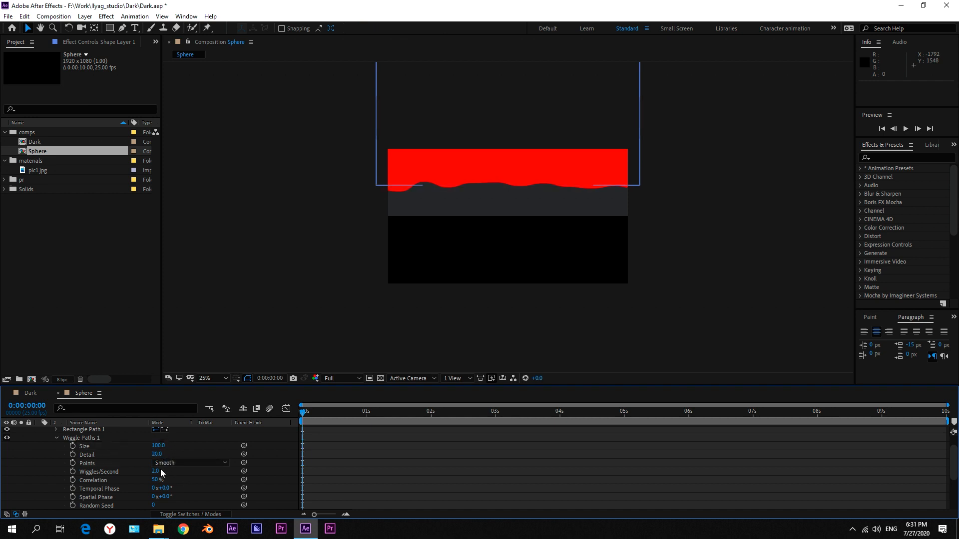
Slow the Wiggle Paths animation to 0.5 wiggles per second.
click(158, 472)
text(0.5)
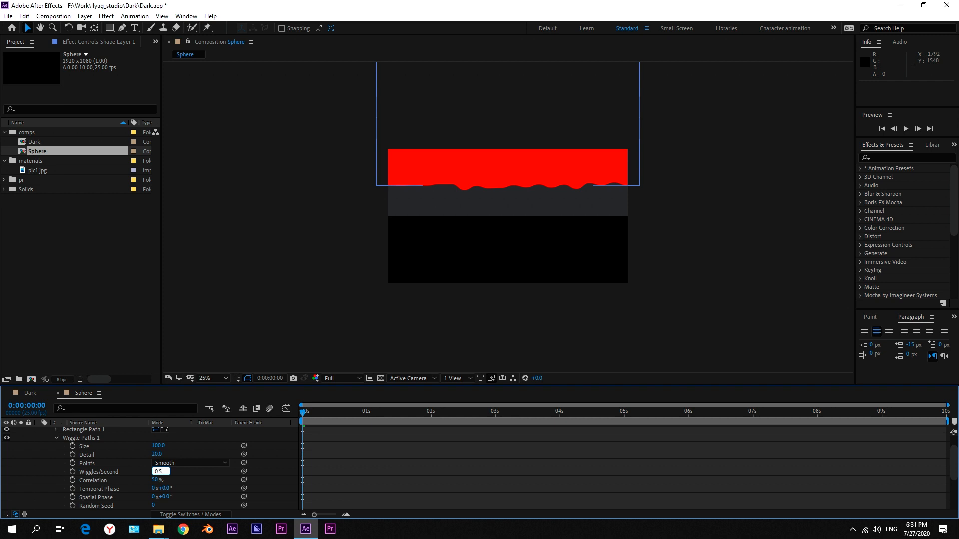
click(209, 446)
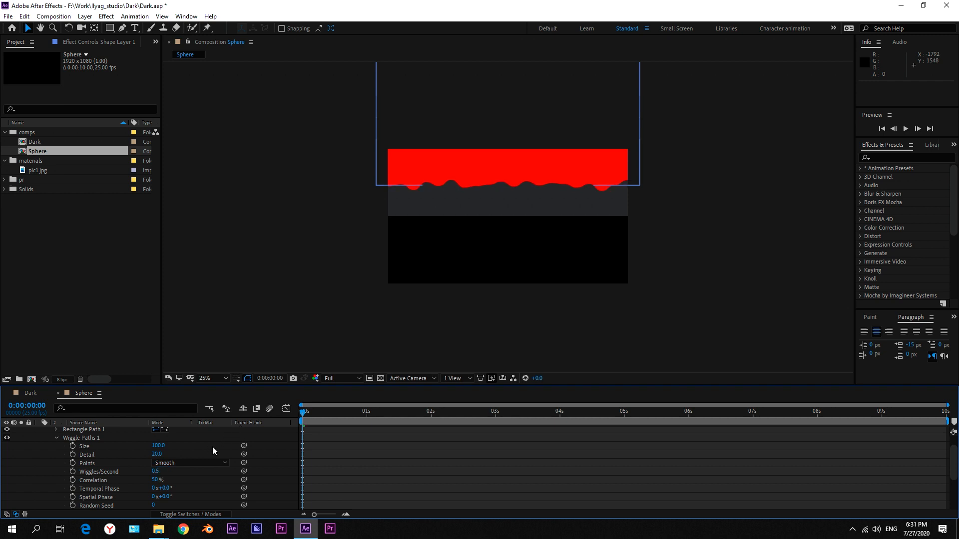
Start keyframing the shape layer's position at 5 seconds and move it straight down to about 960, 80.
drag(321, 415, 623, 433)
scroll(46, 460, up, 2)
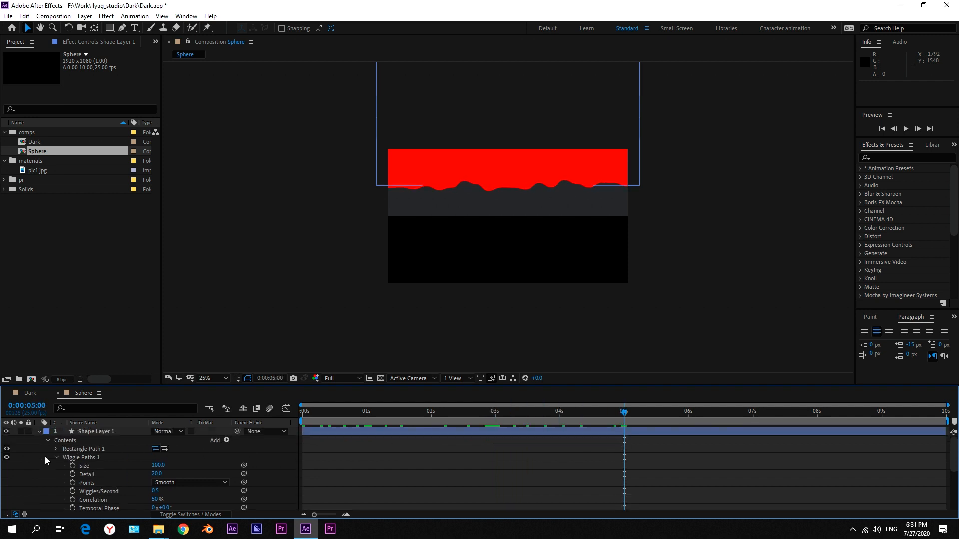
click(99, 431)
key(p)
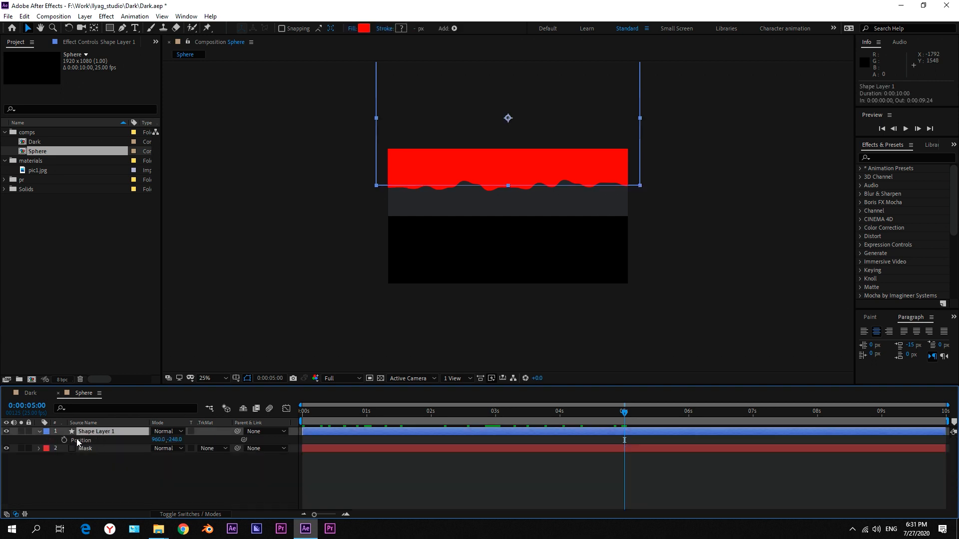
click(64, 440)
drag(606, 118, 611, 155)
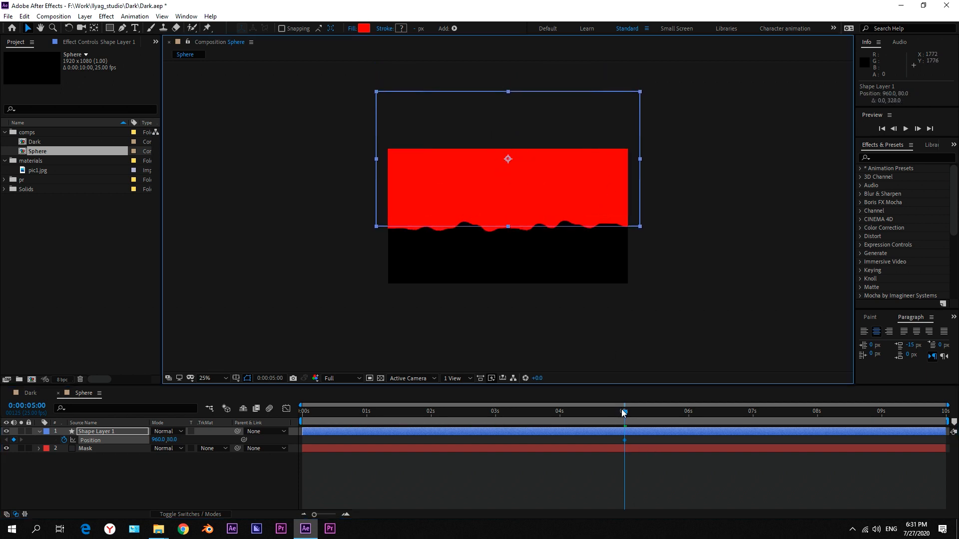
At 0 seconds, keyframe the shape layer above the frame at a position of about 960, -616.
drag(623, 412, 261, 423)
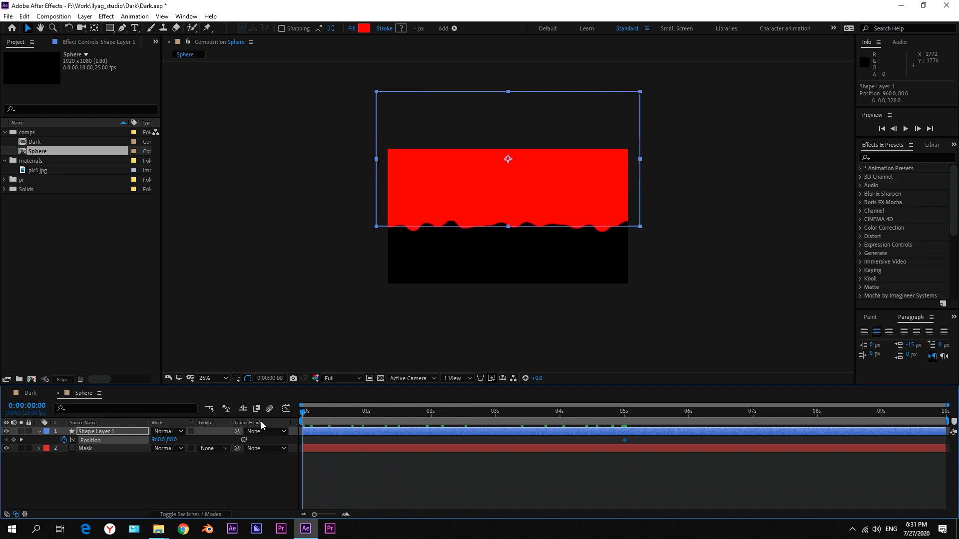
drag(565, 192, 567, 105)
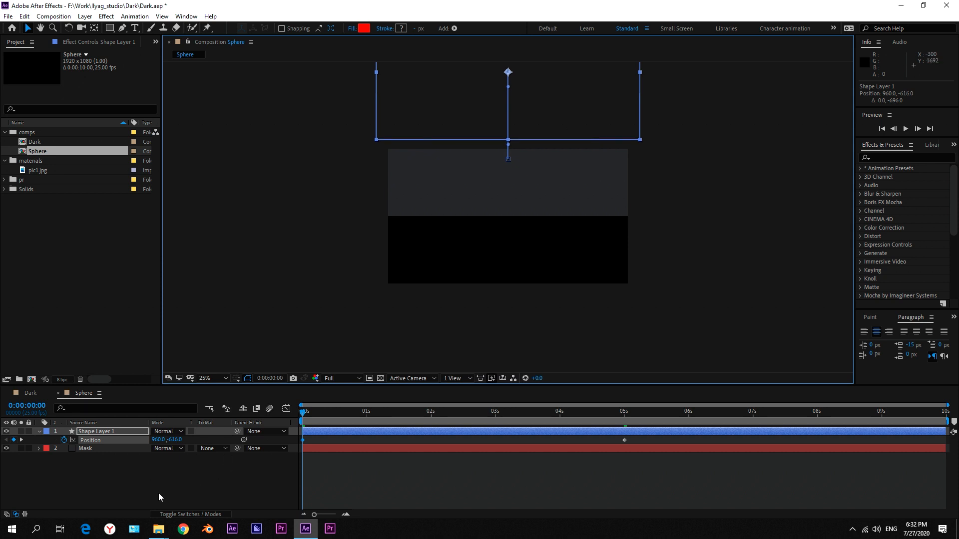
click(159, 497)
click(39, 431)
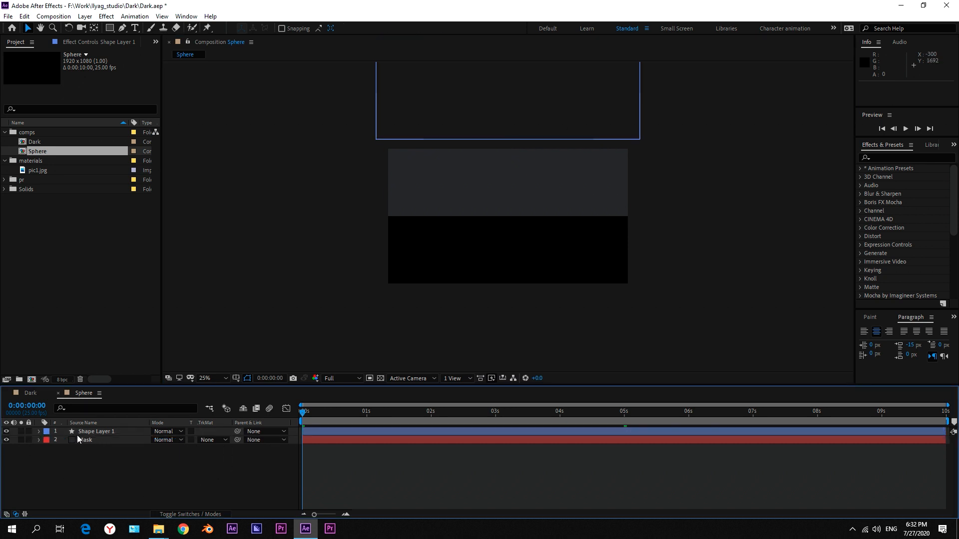
Place the shape layer below the Mask layer, set Mask's blending mode to Stencil Alpha, and preview the motion.
click(91, 441)
drag(92, 433, 99, 445)
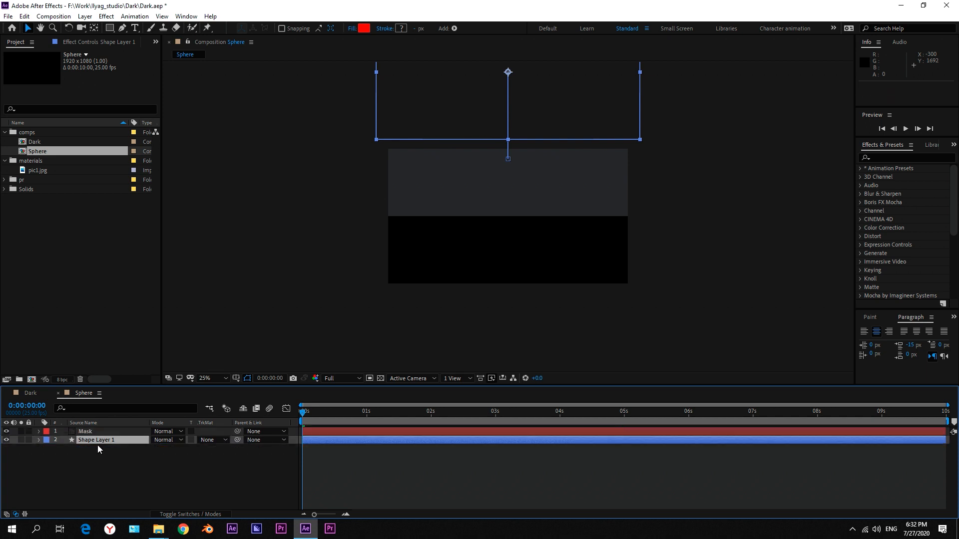
click(97, 431)
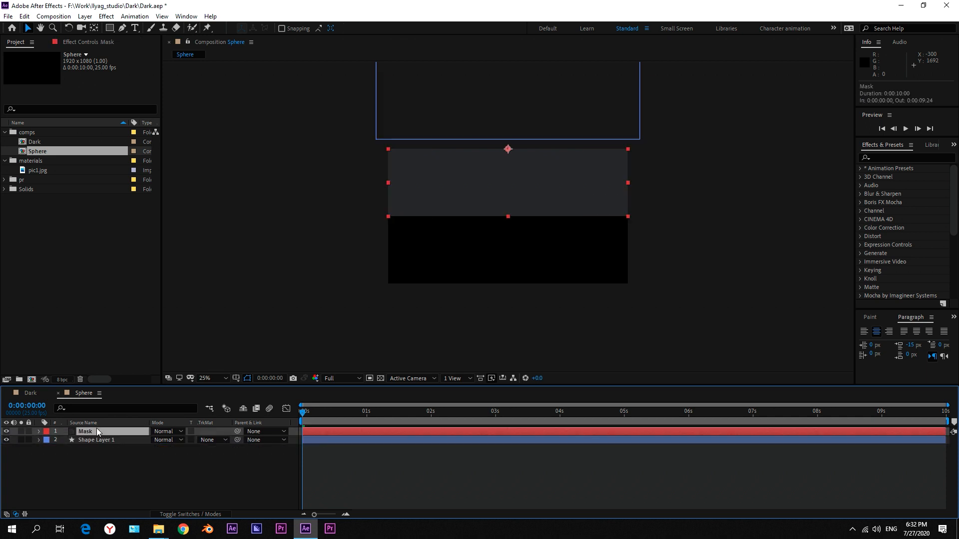
click(164, 432)
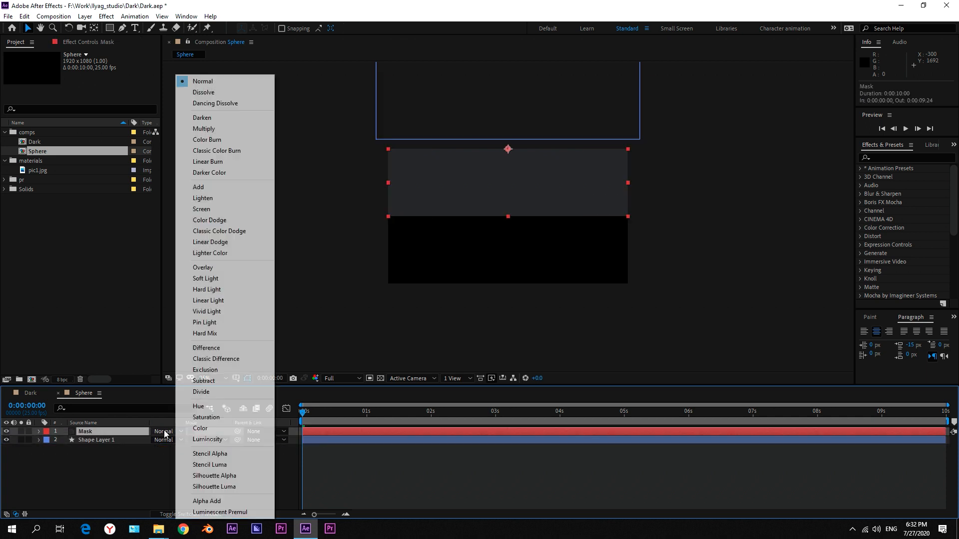
click(227, 455)
click(229, 482)
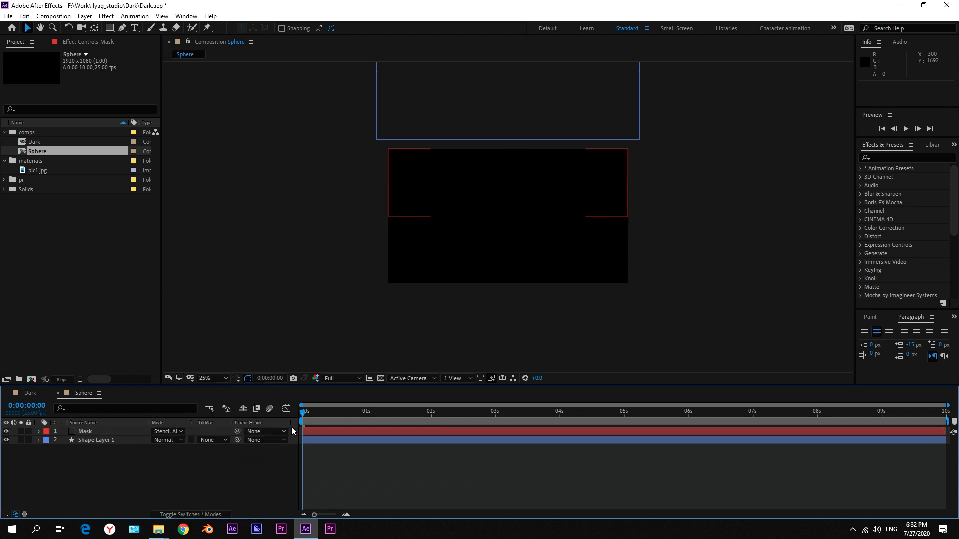
drag(303, 414, 306, 451)
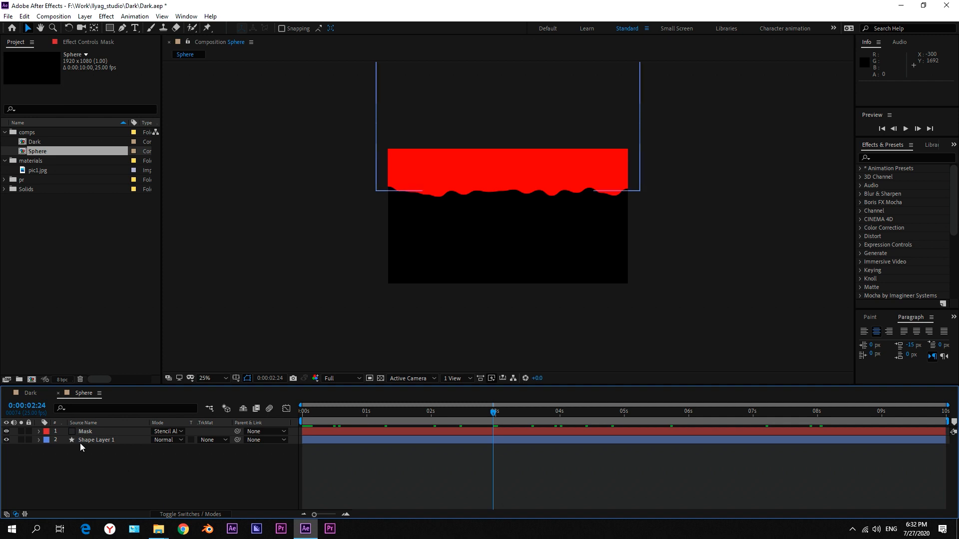
Add the Sphere composition to the Dark composition as a layer above pic1.jpg.
click(32, 394)
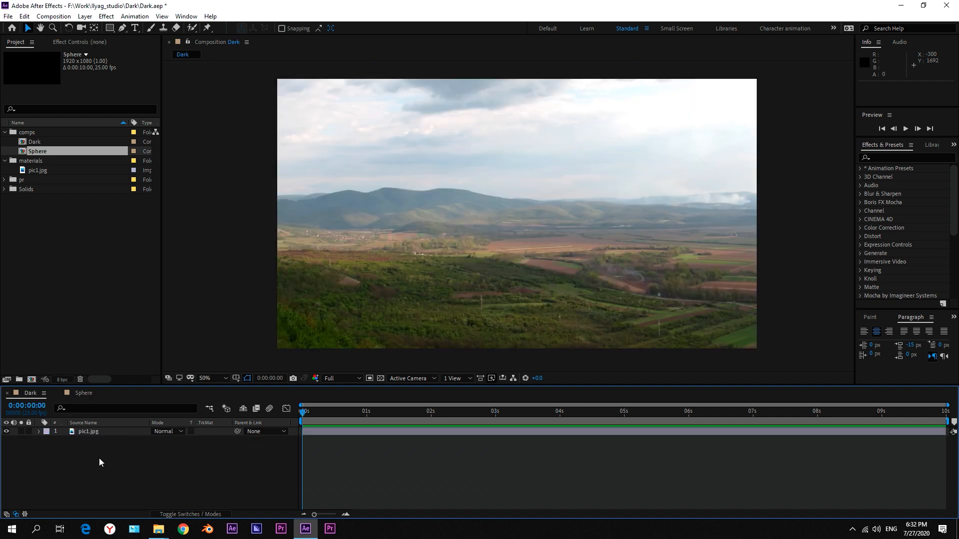
click(50, 150)
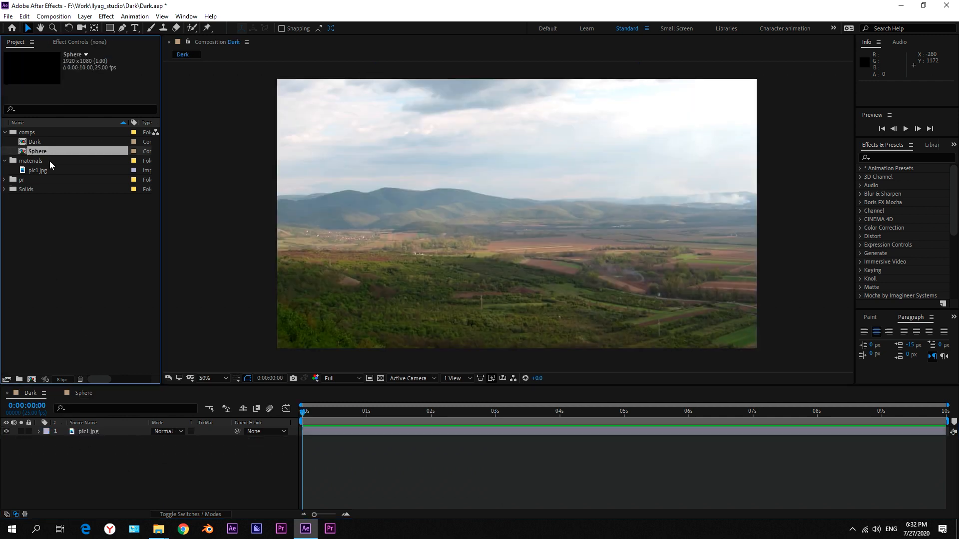
drag(50, 161, 123, 430)
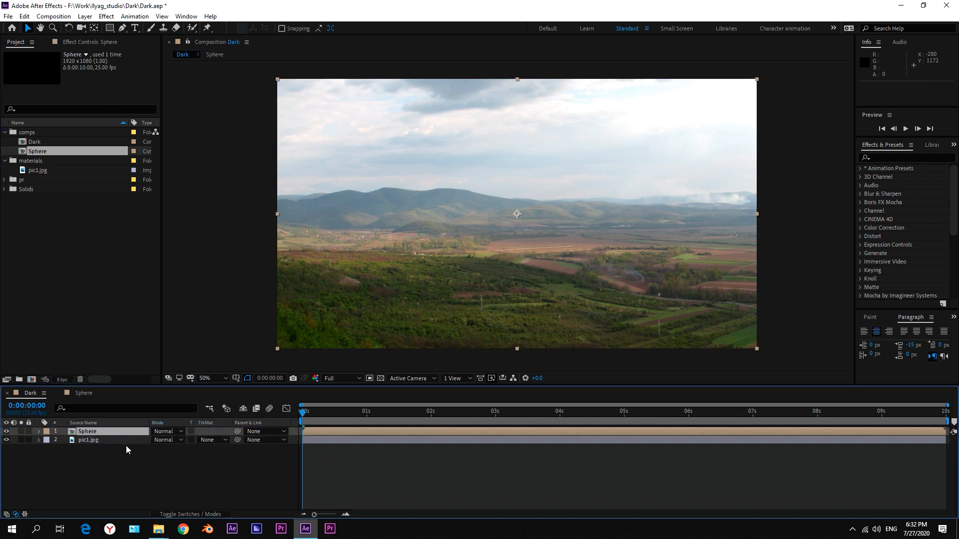
Find the CC Sphere effect and apply it to the Sphere layer, viewing the frame at about 0:00:05:10.
drag(350, 412, 650, 414)
click(880, 158)
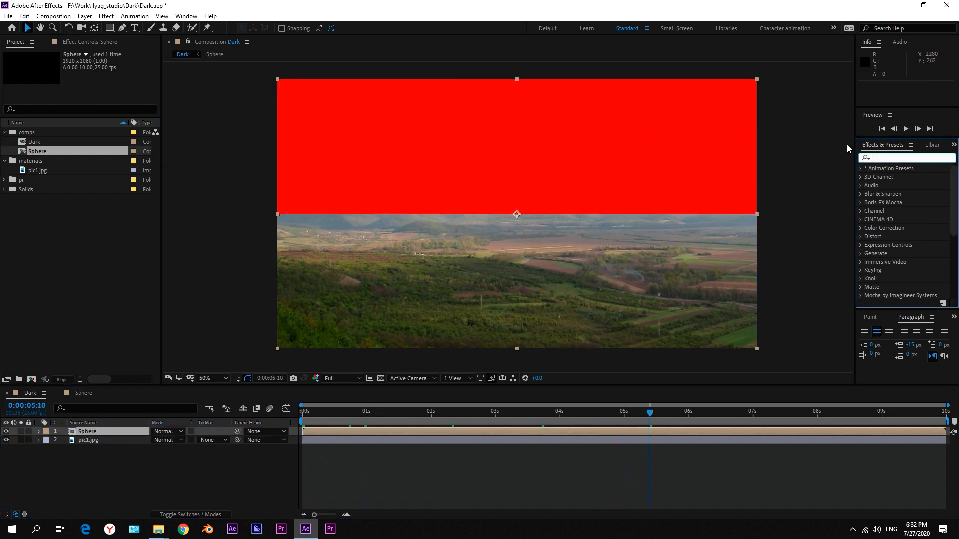
text(sphere)
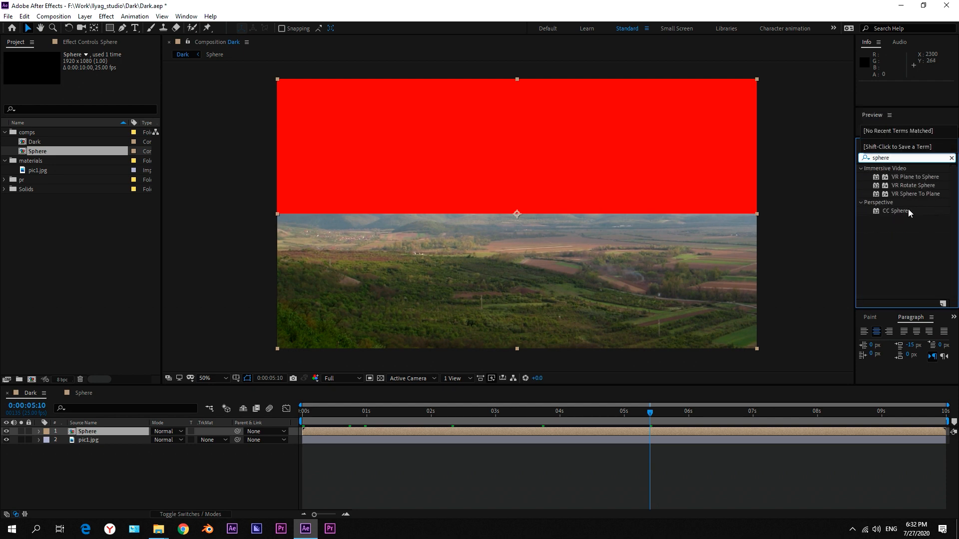
drag(909, 213, 94, 433)
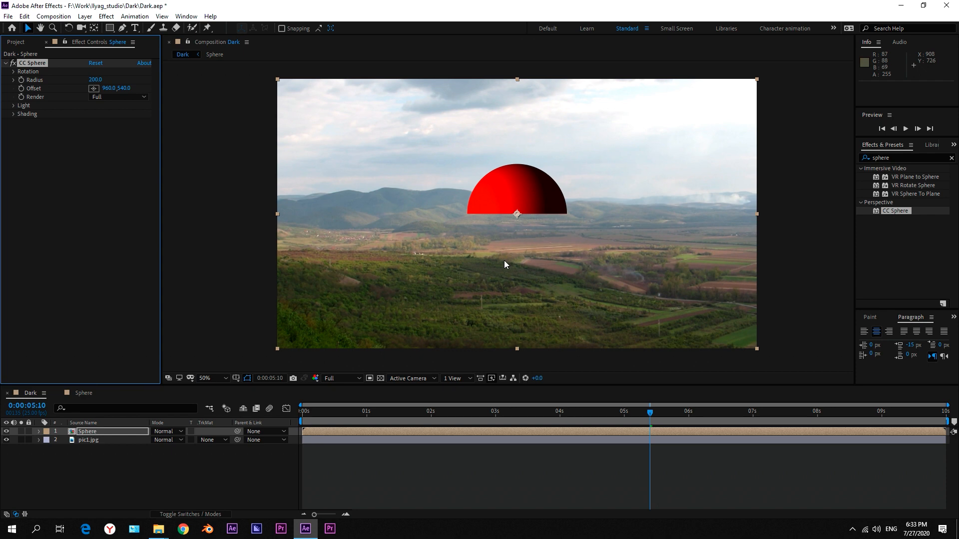
Set the CC Sphere radius to 300 and shift the Sphere layer in time to start at 1 second.
click(13, 106)
click(96, 79)
text(30)
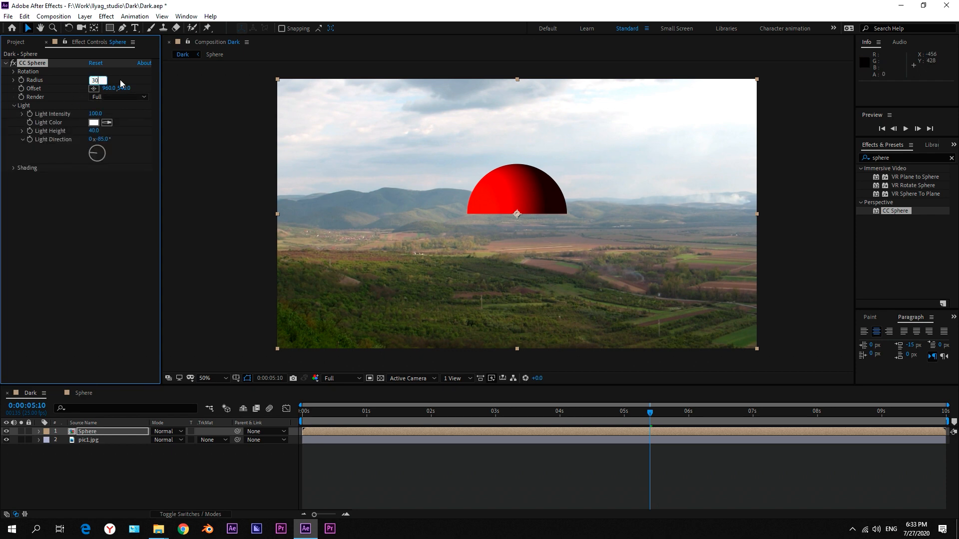
text(0)
key(Return)
drag(498, 411, 432, 417)
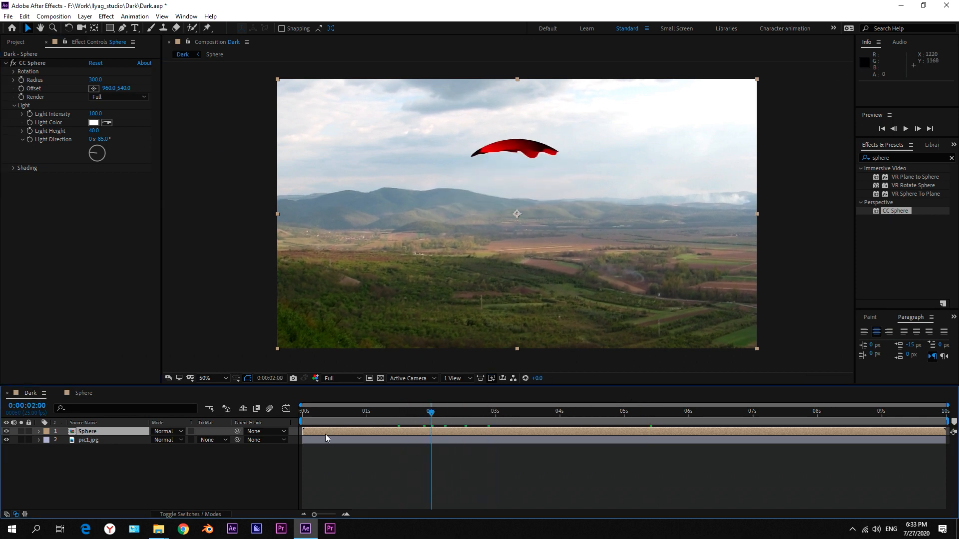
drag(325, 433, 674, 447)
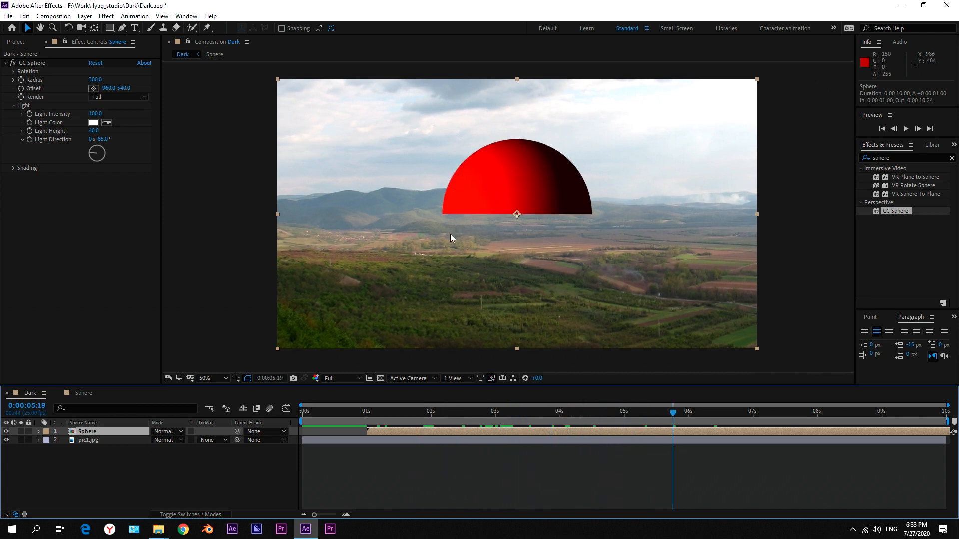
Make the Sphere layer 3D and move it to a position of about 1088, 660, 0.
click(220, 515)
click(207, 432)
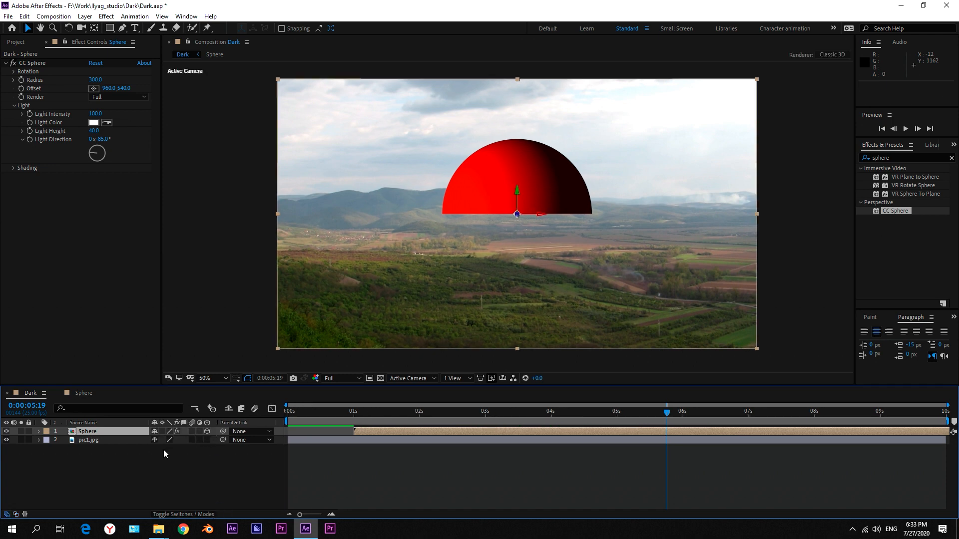
drag(539, 179, 570, 214)
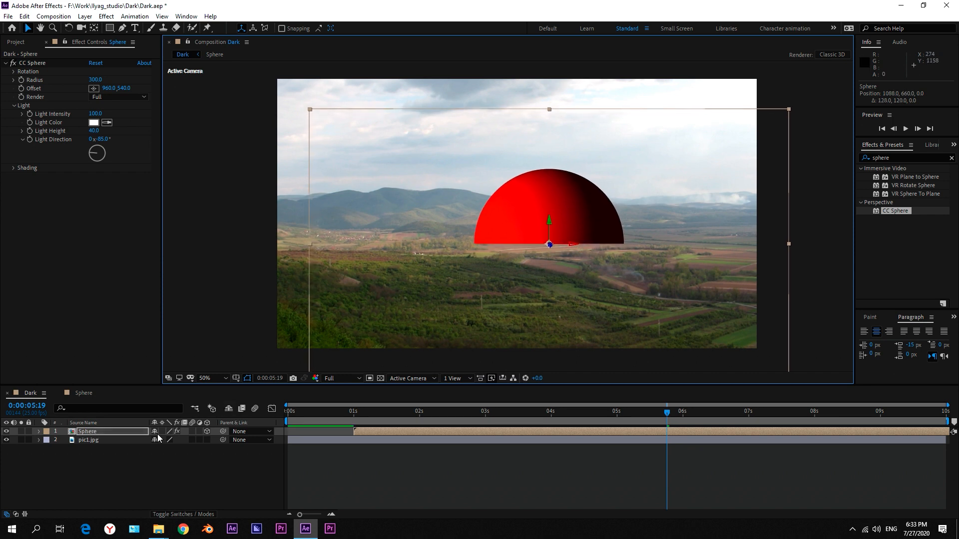
click(110, 466)
Start keyframing the CC Sphere radius and place its first keyframe at 0:00:04:12.
click(91, 433)
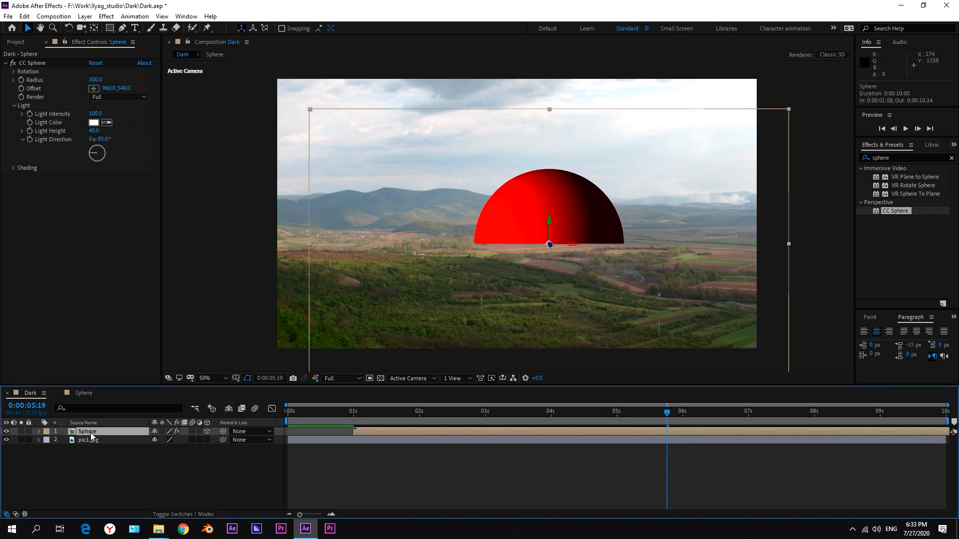
click(21, 80)
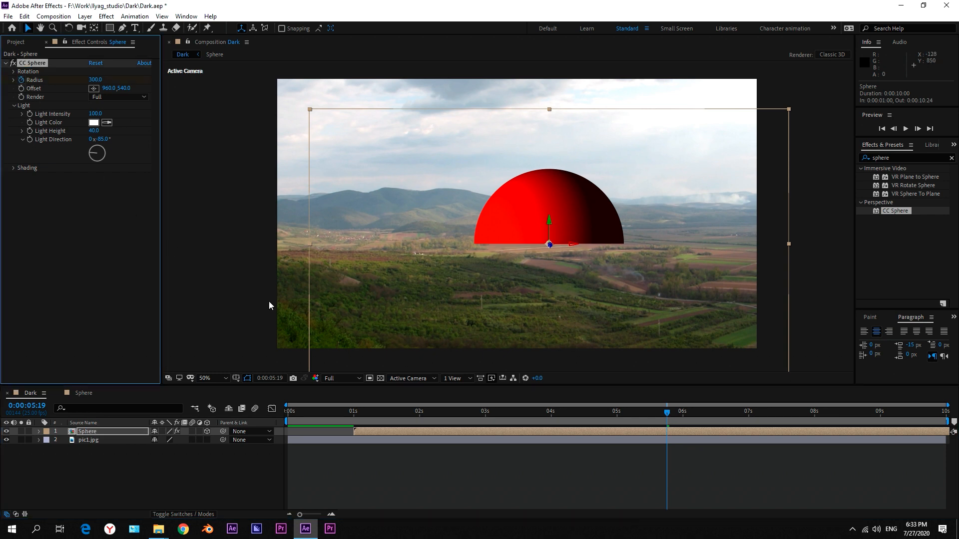
key(u)
drag(519, 416, 583, 426)
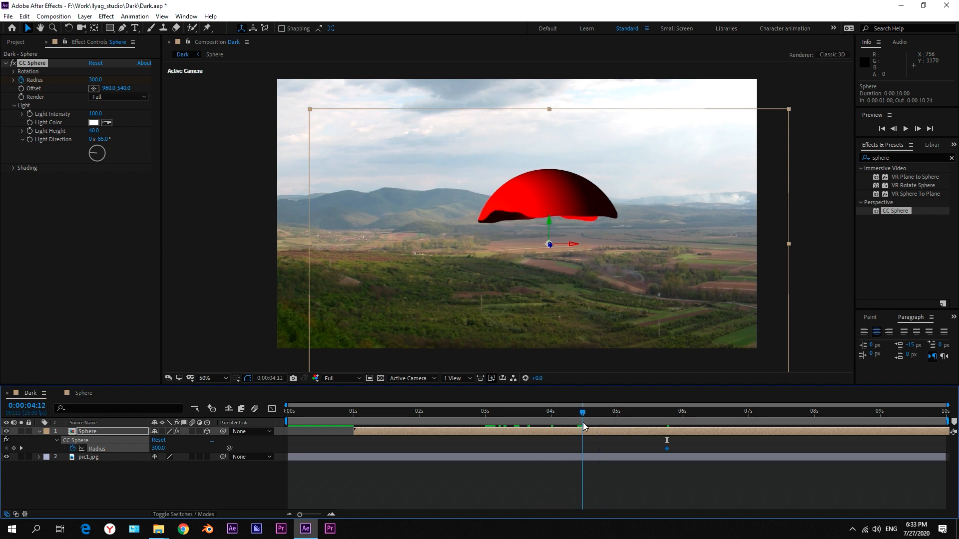
drag(667, 449, 582, 449)
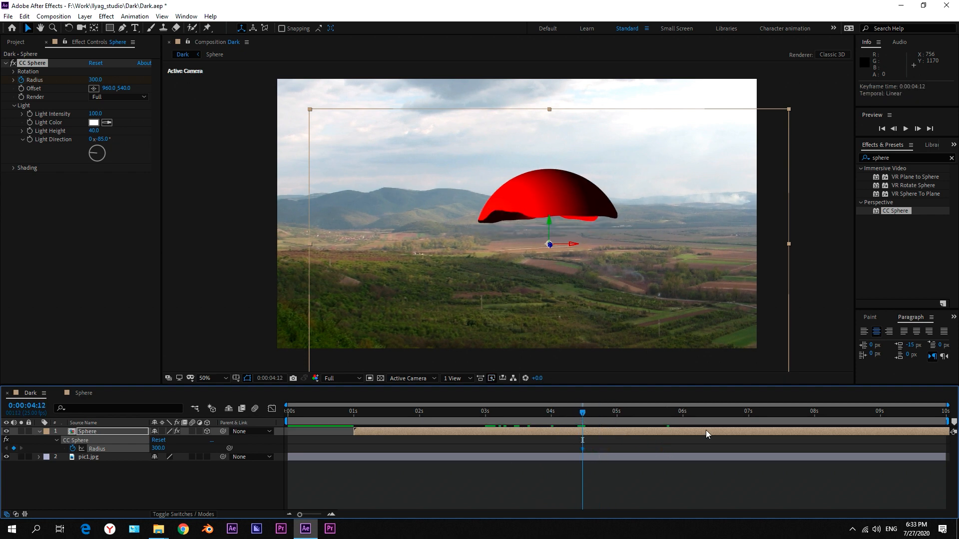
Keyframe the CC Sphere radius at 500 on the composition's last frame, 0:00:09:24.
drag(829, 419, 943, 419)
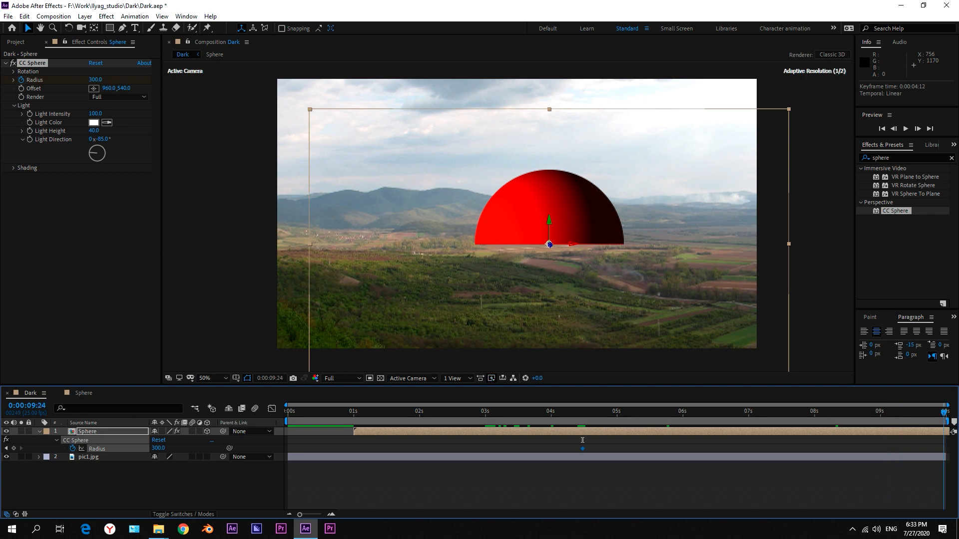
click(159, 448)
text(500)
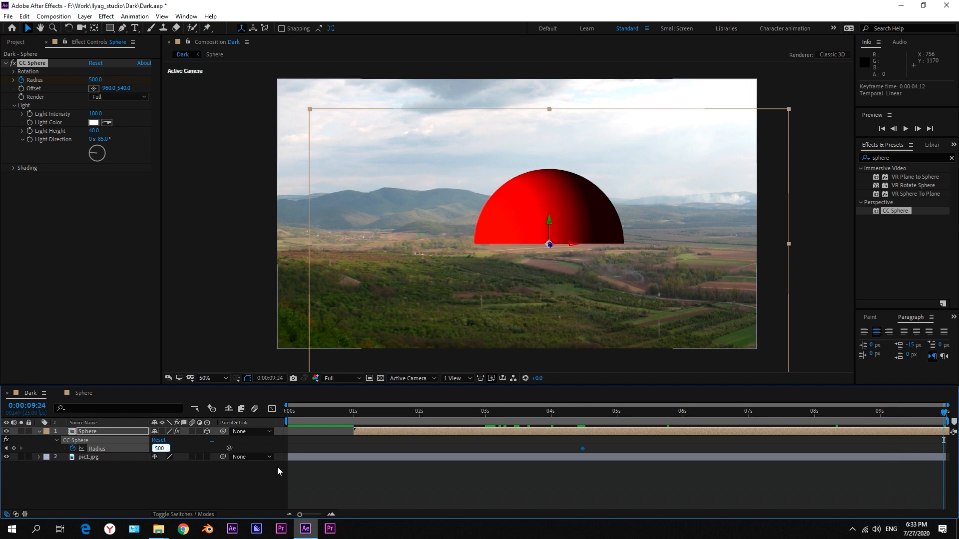
key(Return)
click(593, 444)
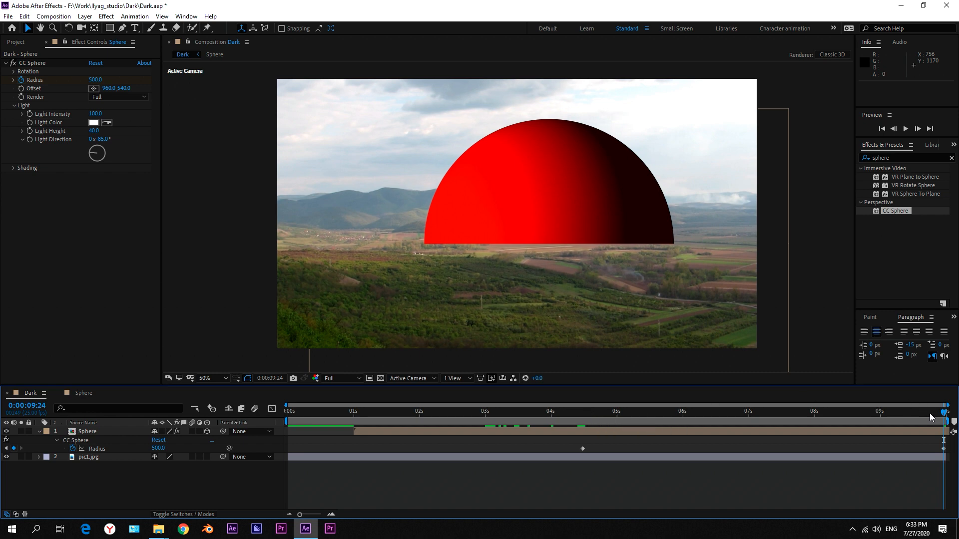
Add a first position keyframe to the Sphere layer at 0:00:04:12.
drag(930, 412, 579, 434)
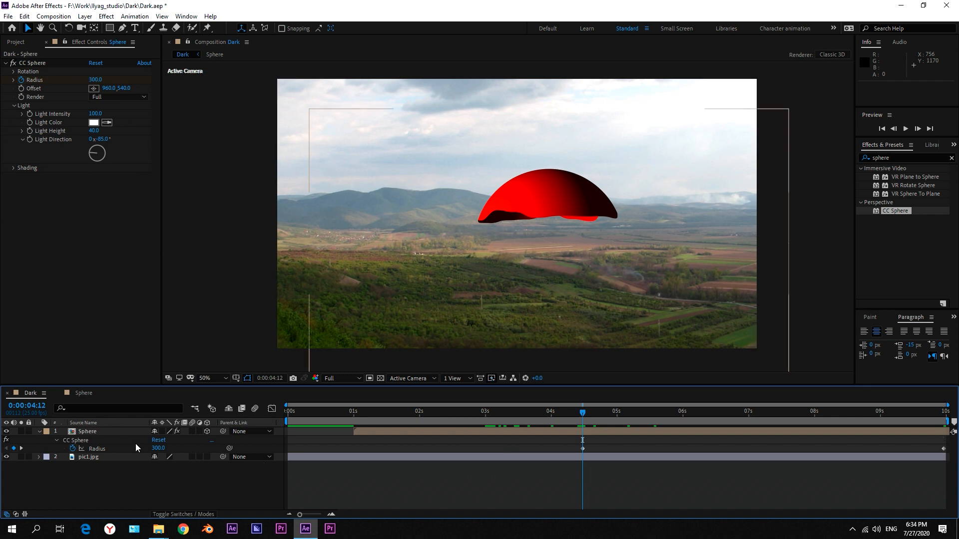
click(103, 432)
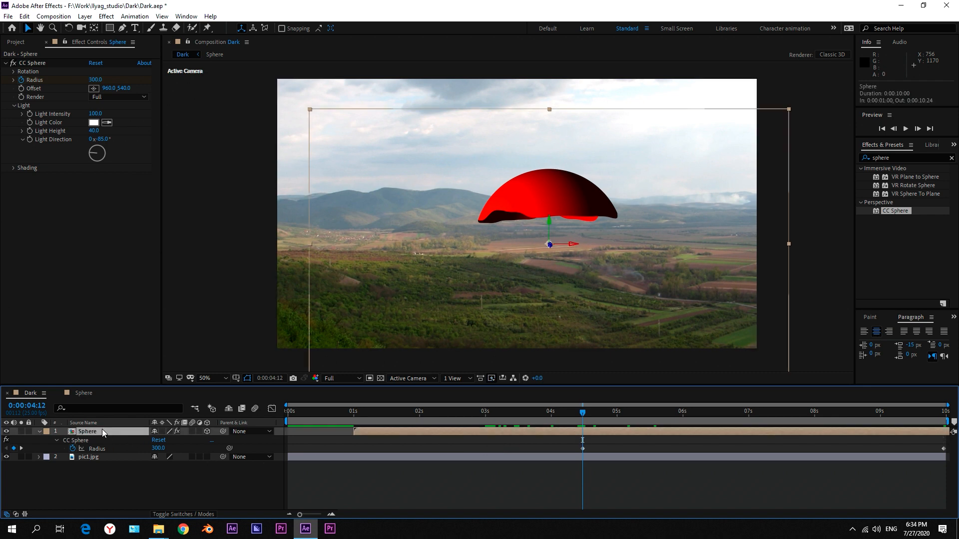
key(p)
click(63, 440)
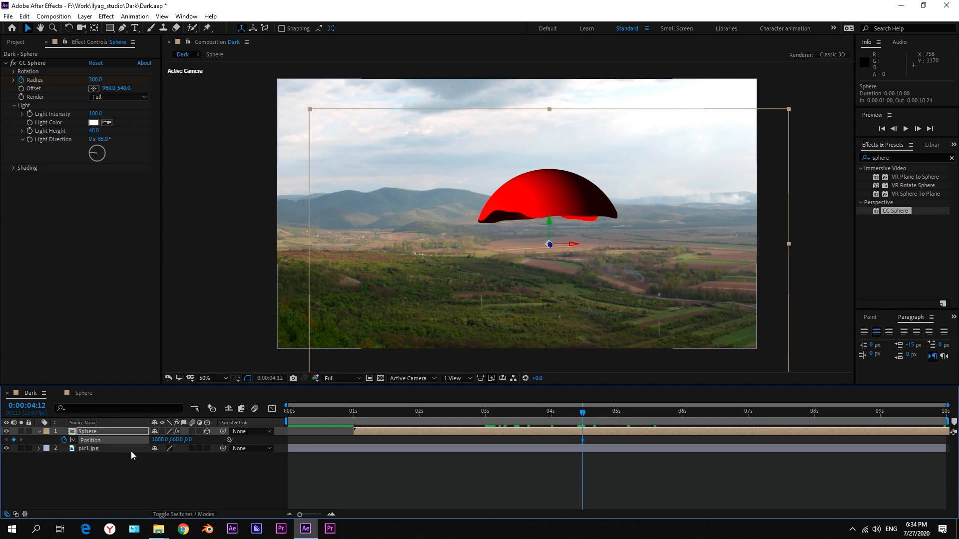
Keyframe the Sphere layer's position at 1058, 660, -312.5 on the composition's last frame, 0:00:09:24.
key(u)
drag(593, 417, 944, 413)
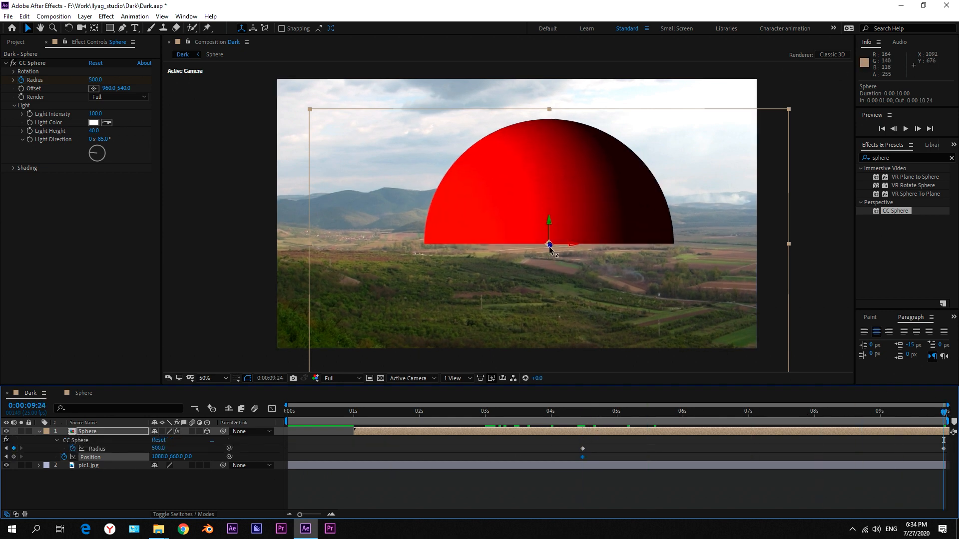
drag(553, 252, 606, 301)
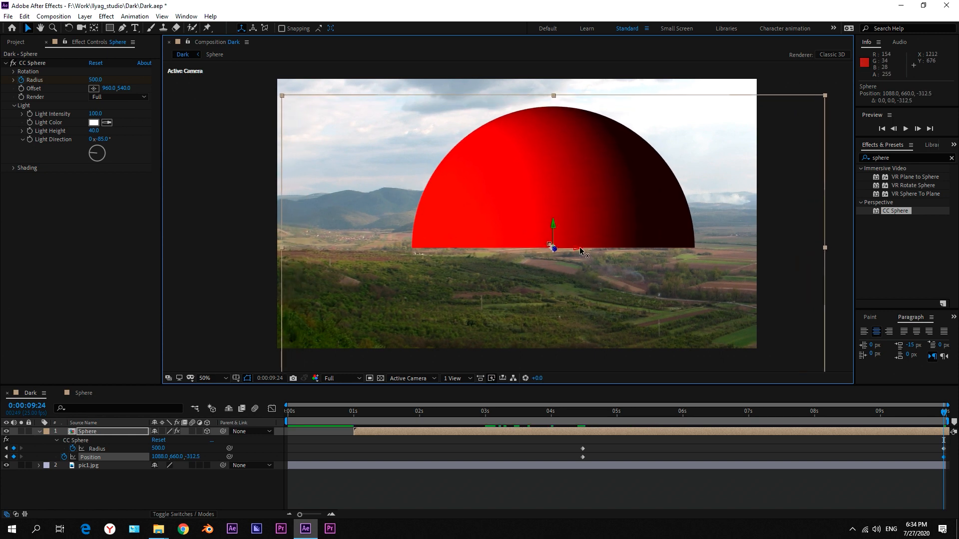
drag(577, 247, 571, 247)
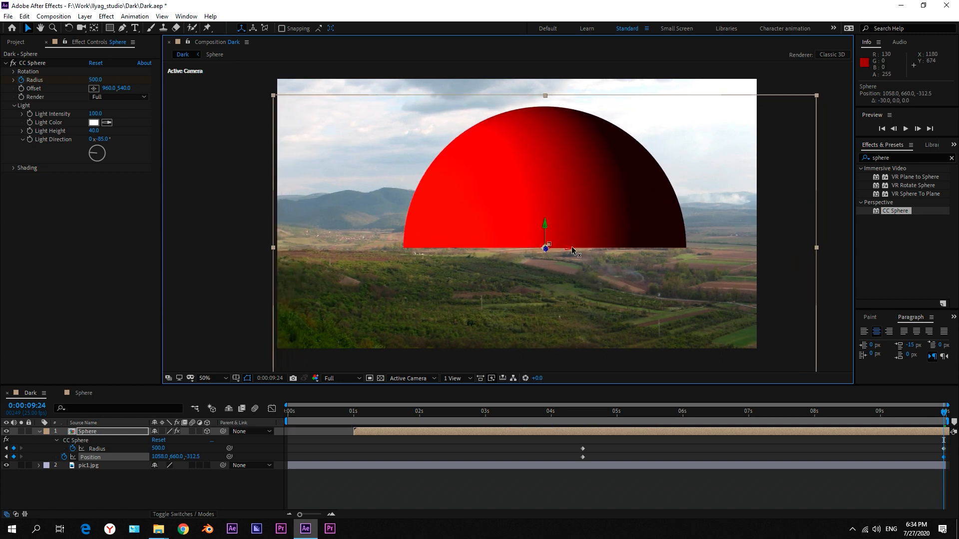
click(727, 483)
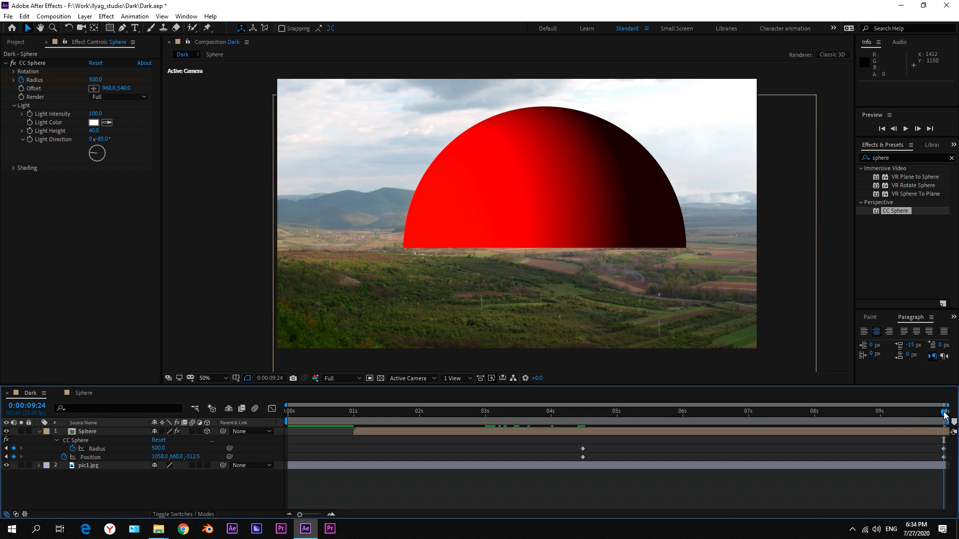
Reduce the CC Sphere radius keyframe on the last frame to 450 and scrub back through the animation to 0:00:04:15.
mouse_move(944, 413)
mouse_down()
mouse_move(595, 428)
mouse_move(947, 430)
mouse_up()
click(158, 448)
text(400)
key(Return)
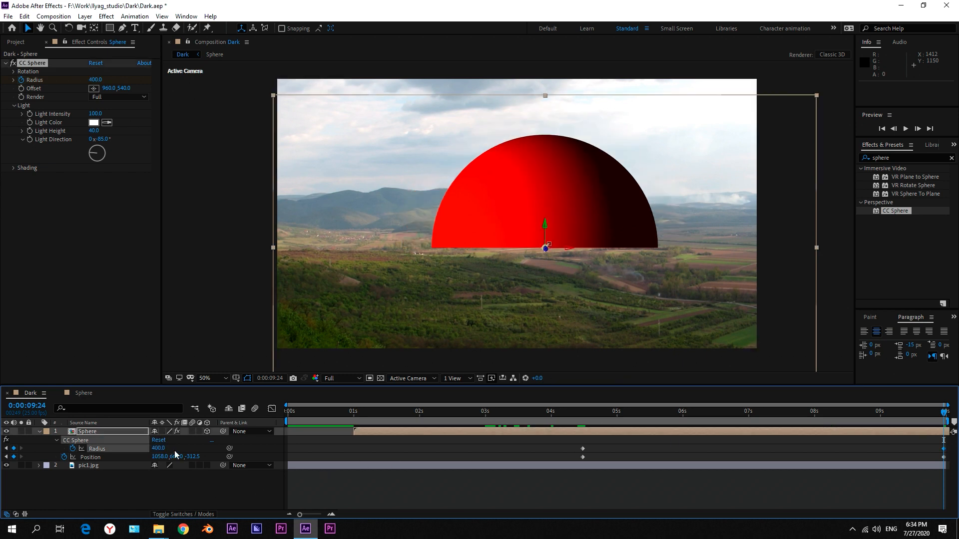
click(160, 449)
text(450)
key(Return)
click(211, 473)
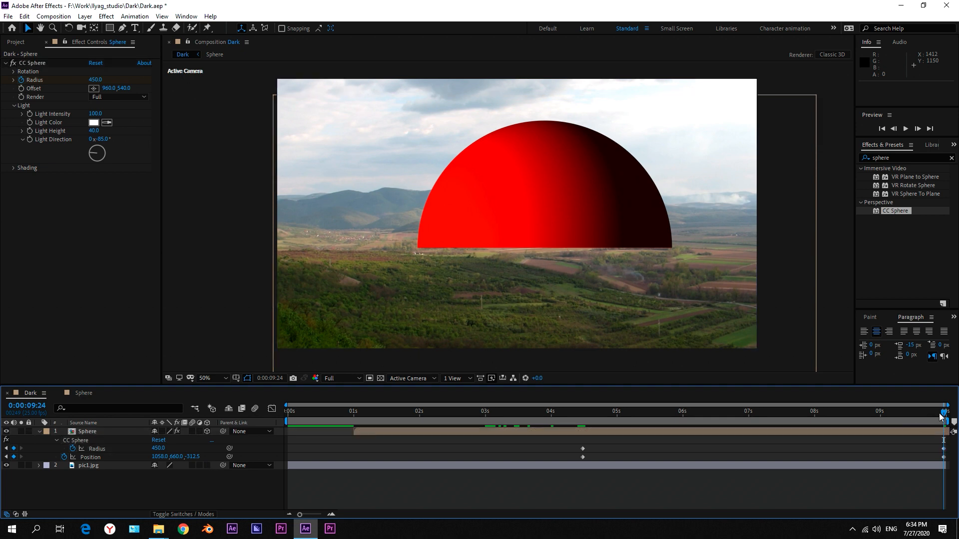
drag(944, 412, 590, 431)
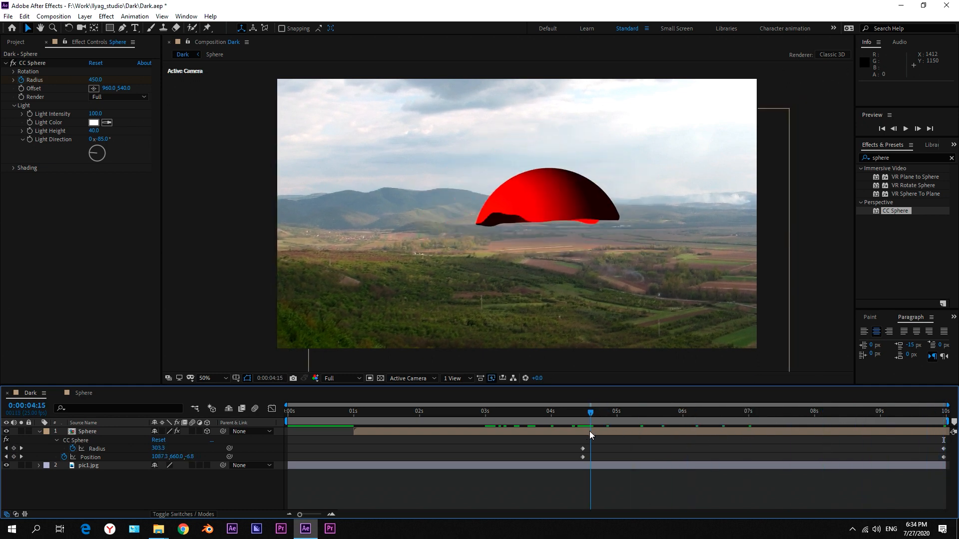
Add a Fill effect above CC Sphere on the Sphere layer and set its color to dark grey 282828.
click(79, 433)
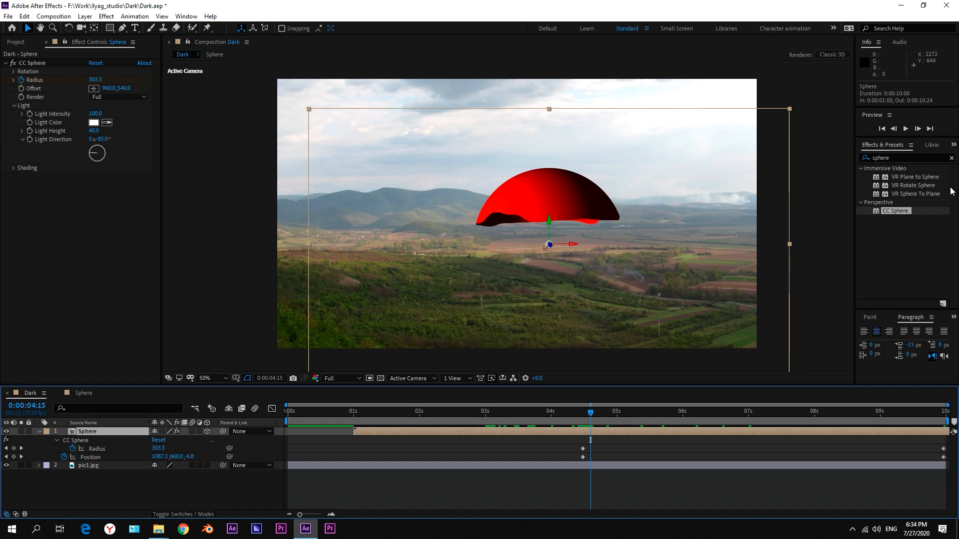
double_click(904, 158)
text(fill)
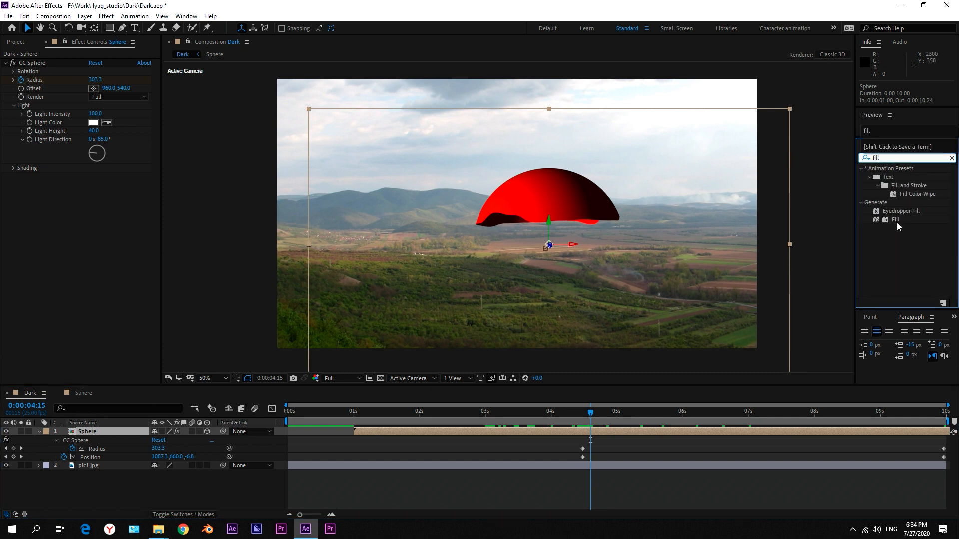
drag(895, 220, 84, 65)
click(93, 88)
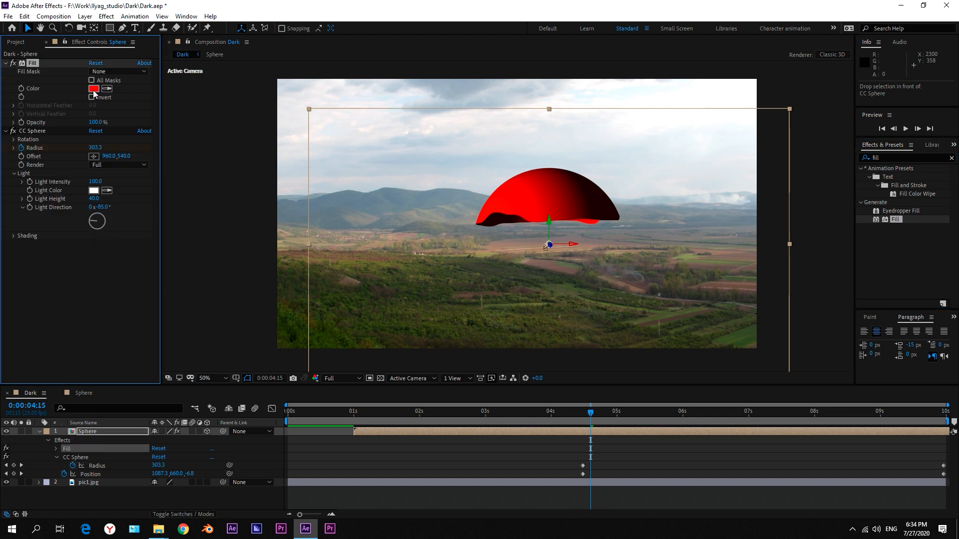
drag(64, 163, 1, 173)
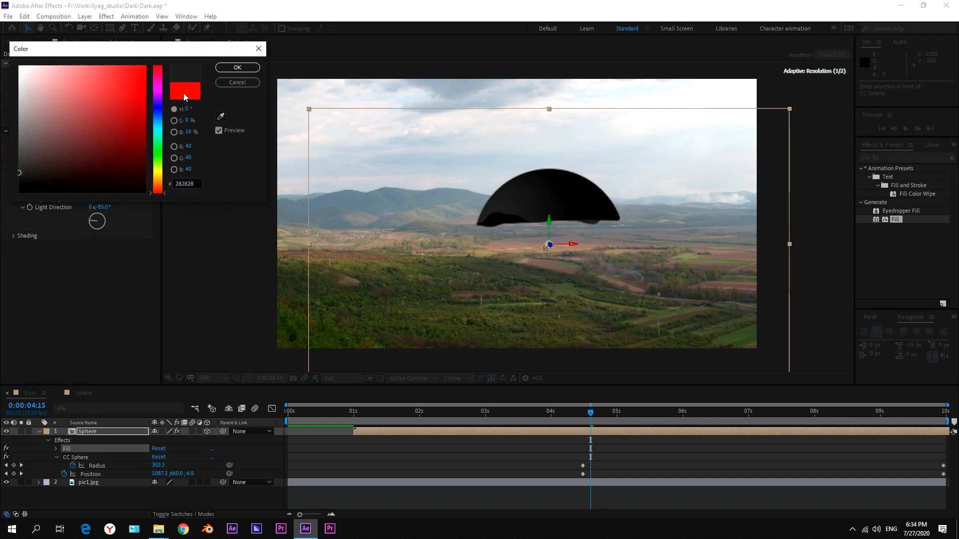
click(237, 67)
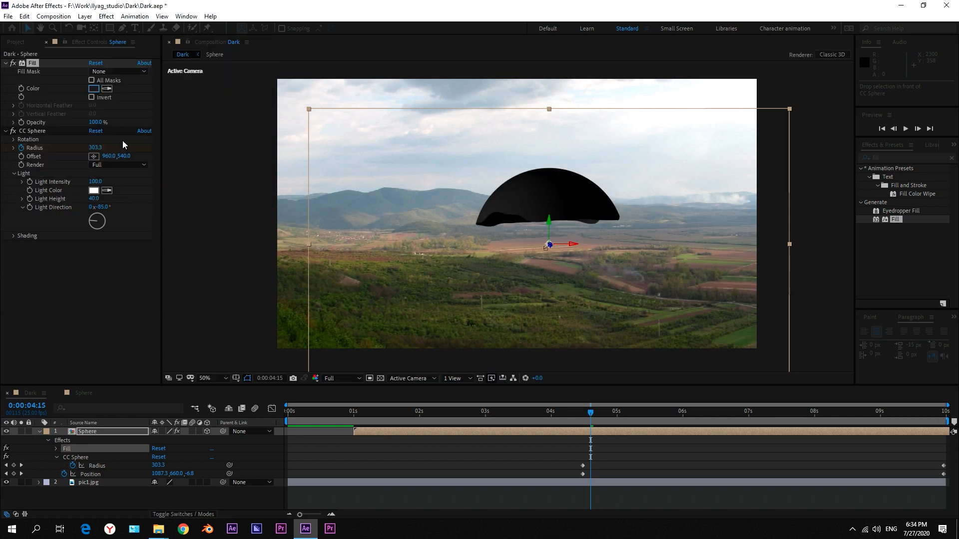
Set the CC Sphere shading's ambient value to 50.
click(37, 131)
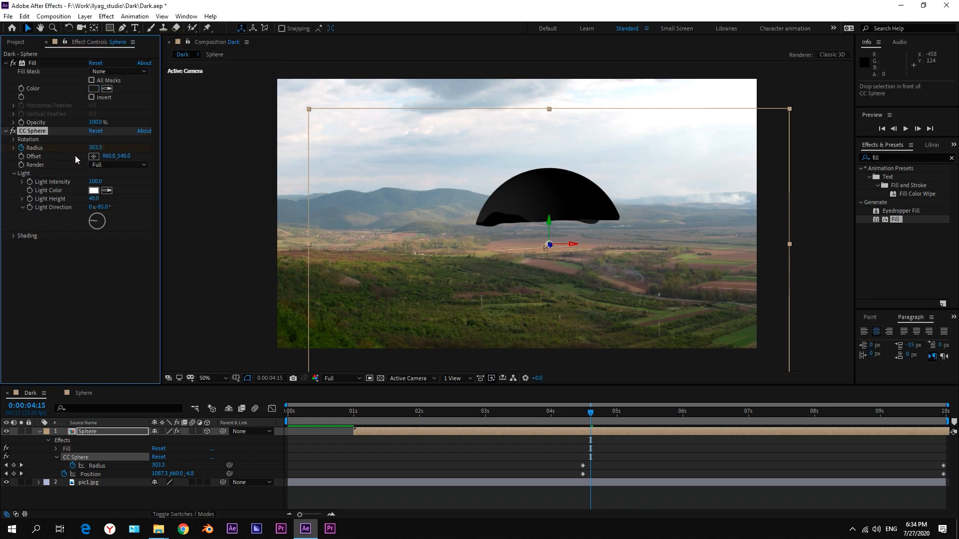
click(14, 237)
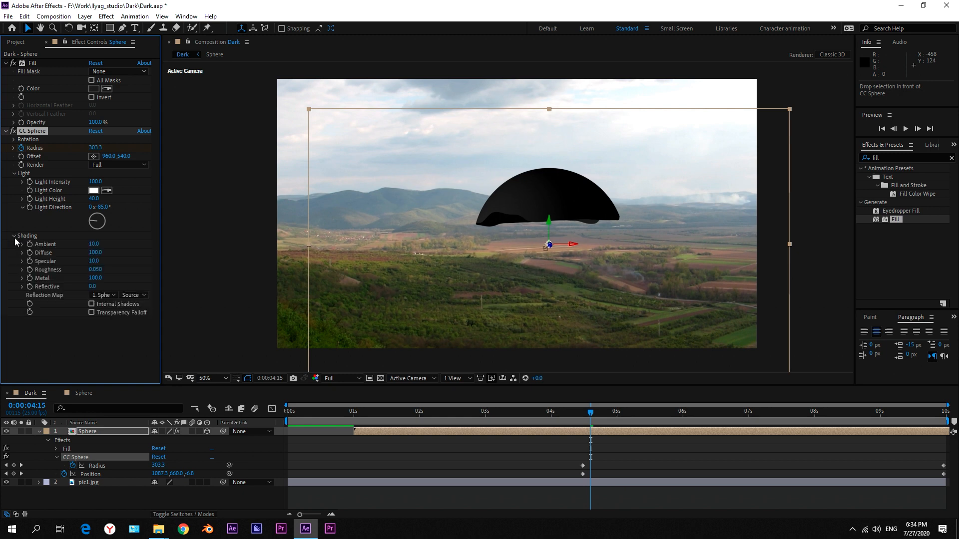
click(94, 245)
text(50)
key(Return)
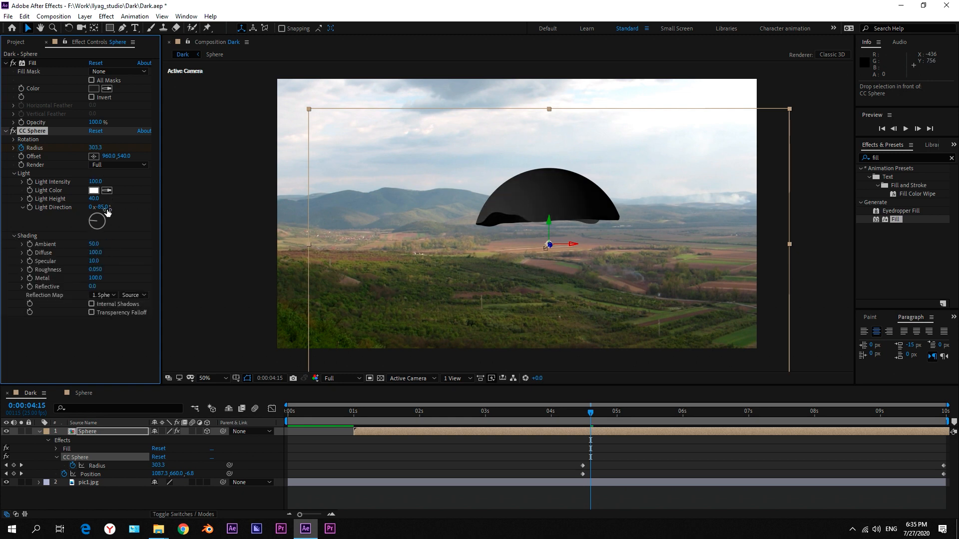
Set the CC Sphere light direction to 47° and the light height to 15, judging the shading at 0:00:07:23.
drag(106, 212, 158, 212)
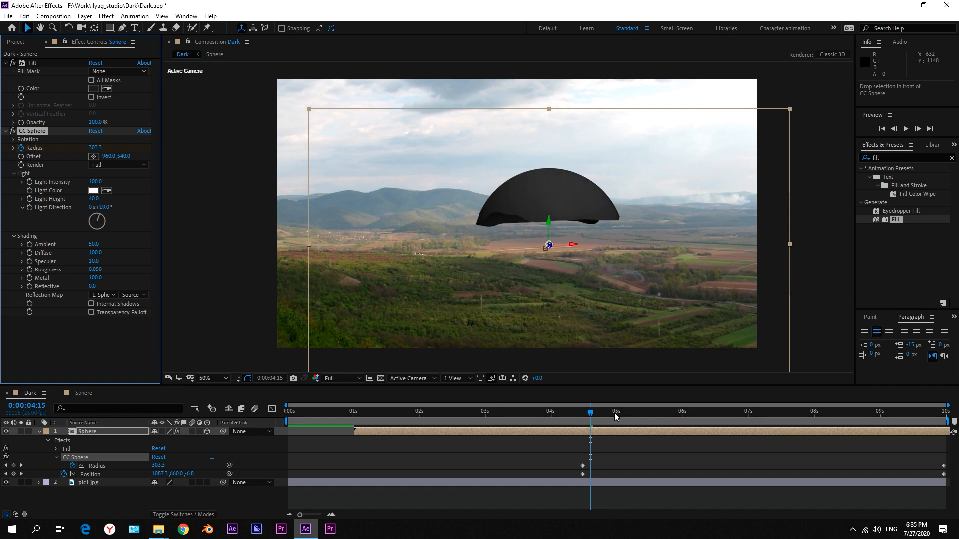
drag(615, 416, 809, 416)
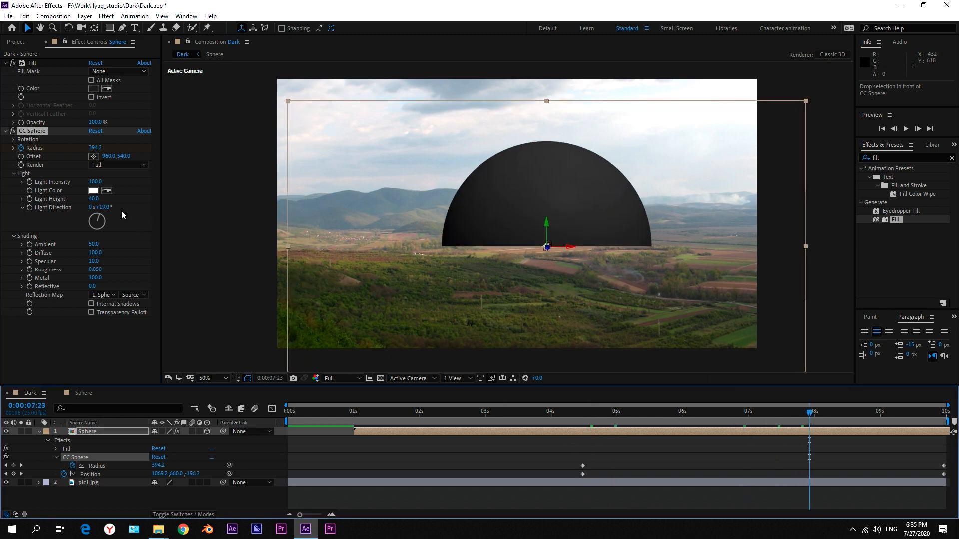
mouse_move(98, 209)
mouse_down()
mouse_move(154, 212)
mouse_move(44, 200)
mouse_move(123, 203)
mouse_move(83, 205)
mouse_up()
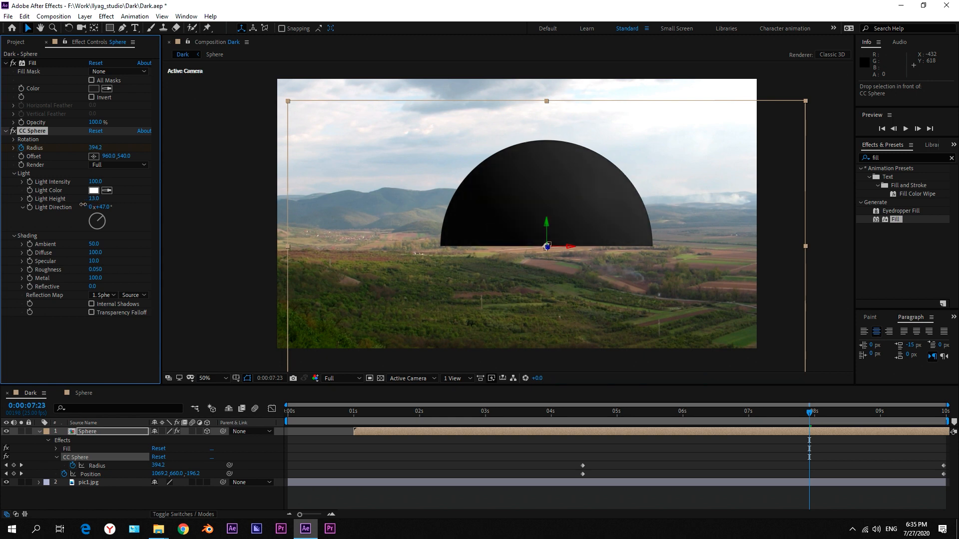
click(96, 199)
text(15)
Give the sphere a soft highlight by setting CC Sphere's specular to 100 and roughness to 0.053.
click(94, 260)
drag(142, 272, 2, 299)
drag(40, 295, 18, 294)
drag(98, 262, 181, 262)
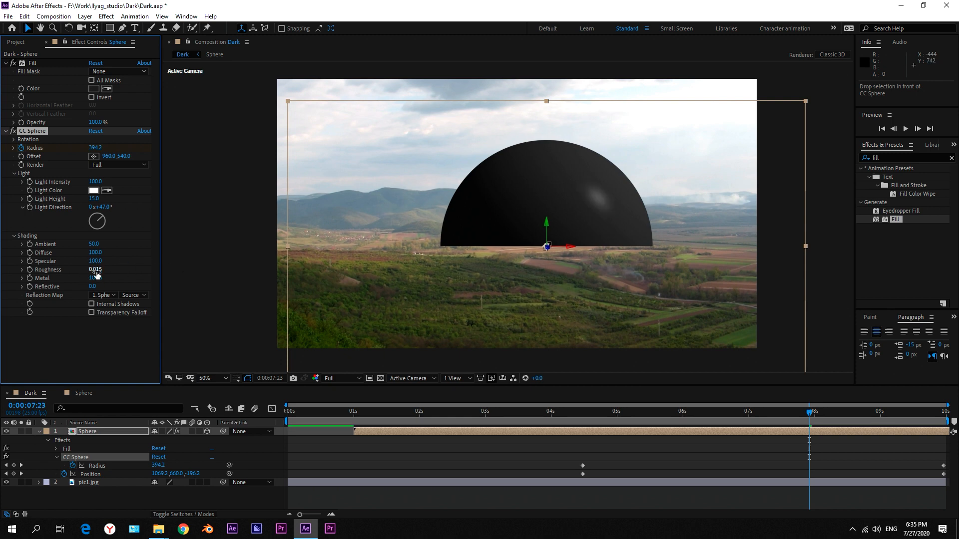
drag(98, 270, 102, 271)
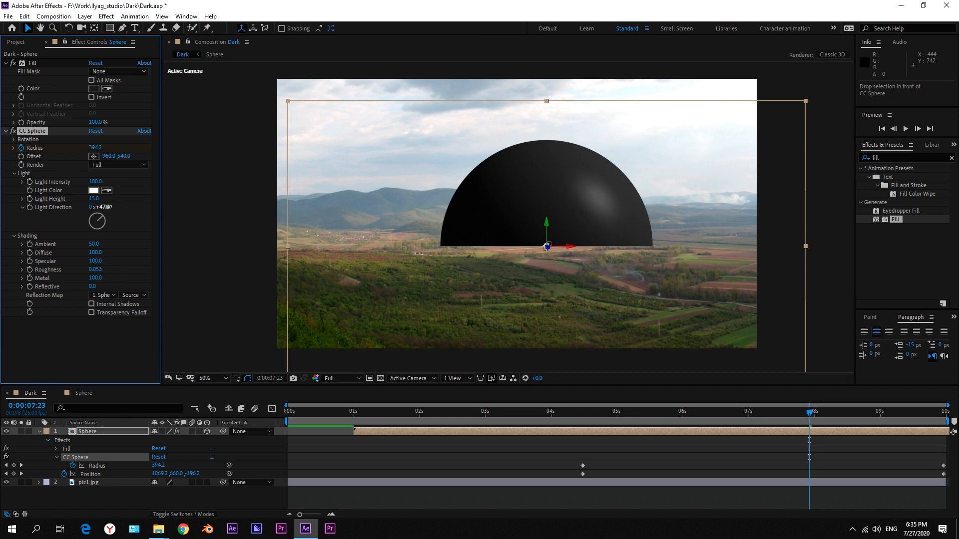
Refine CC Sphere to light direction 44°, light height -7 and roughness 0.038, and play back the animation.
mouse_move(106, 208)
mouse_down()
mouse_move(82, 200)
mouse_move(106, 207)
mouse_up()
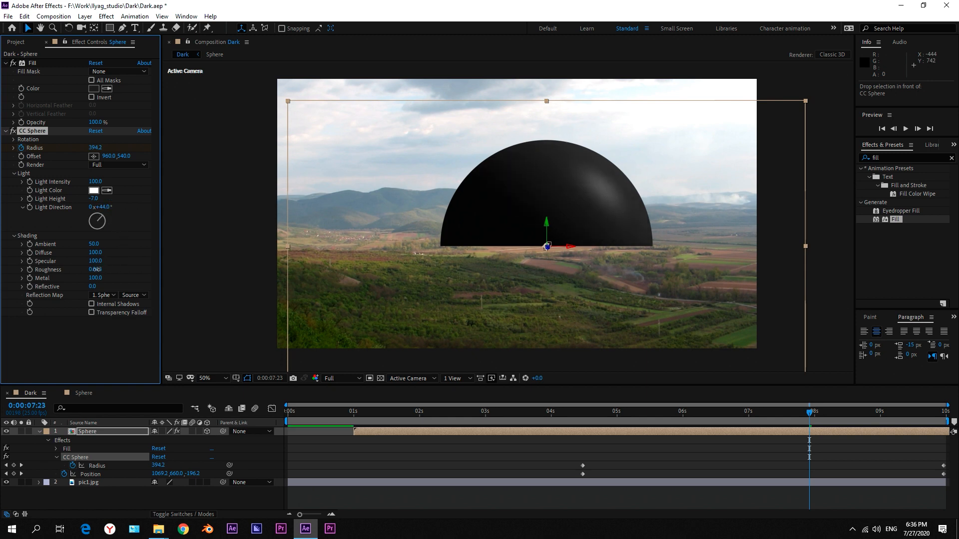
drag(88, 270, 89, 270)
click(426, 468)
click(39, 433)
click(577, 444)
key(space)
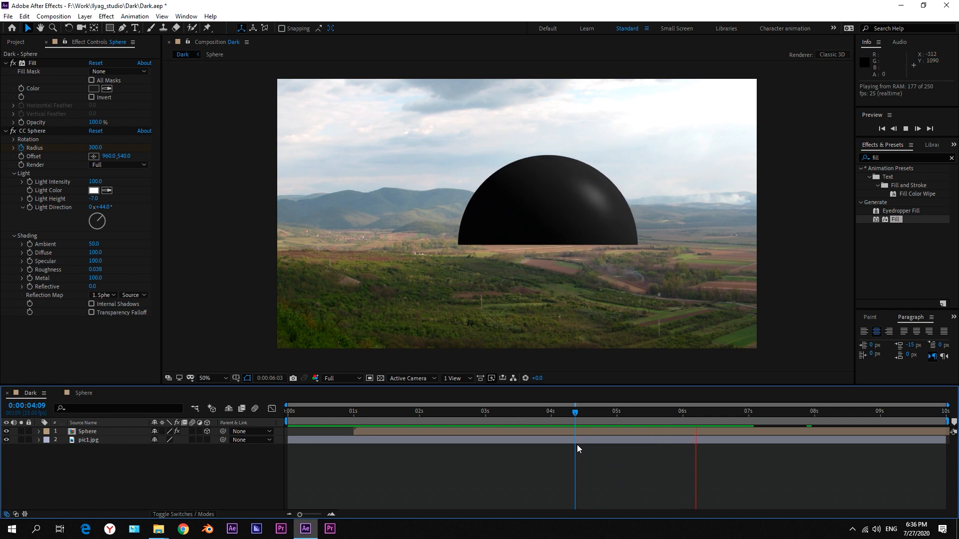
key(space)
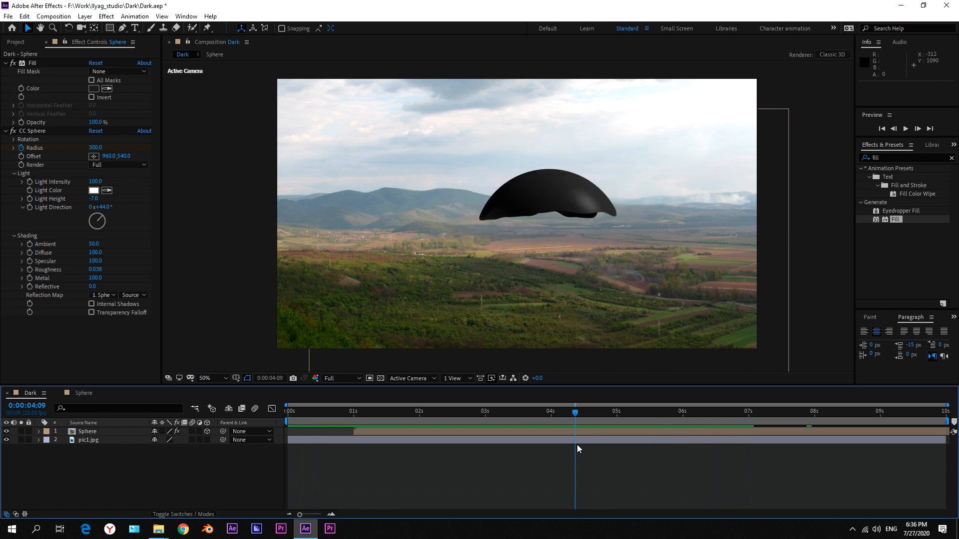
Lighten the Sphere layer's Fill color to 2E2E2E, checking it at 0:00:06:02.
drag(565, 412, 688, 421)
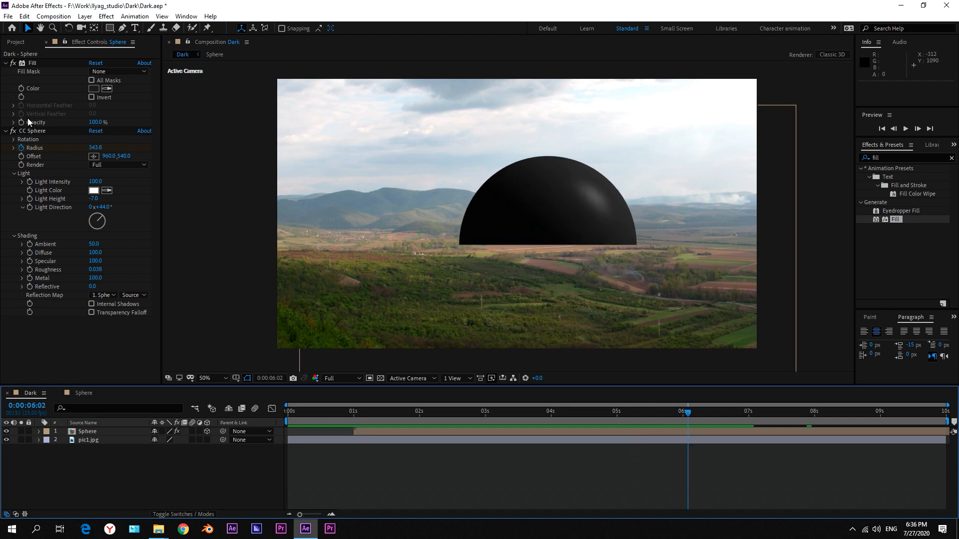
click(95, 89)
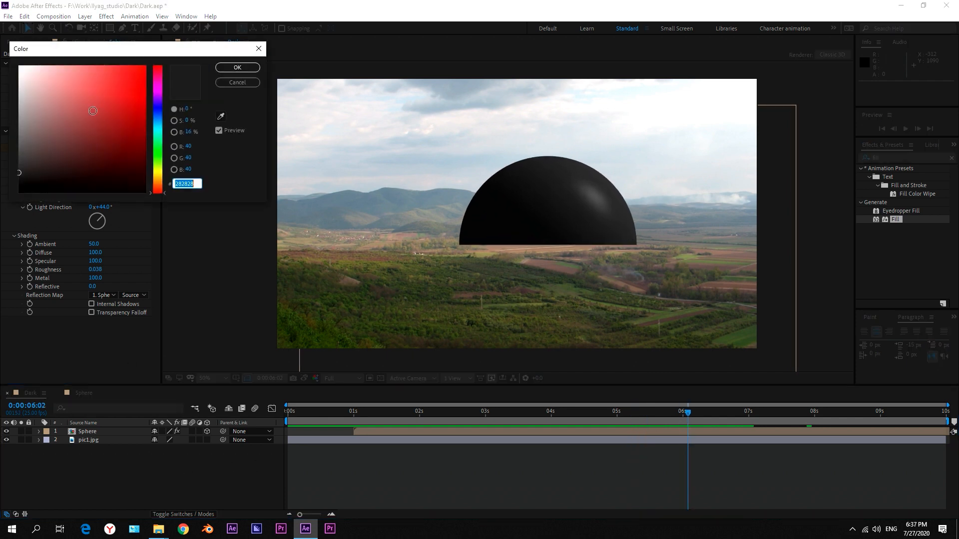
drag(27, 170, 6, 171)
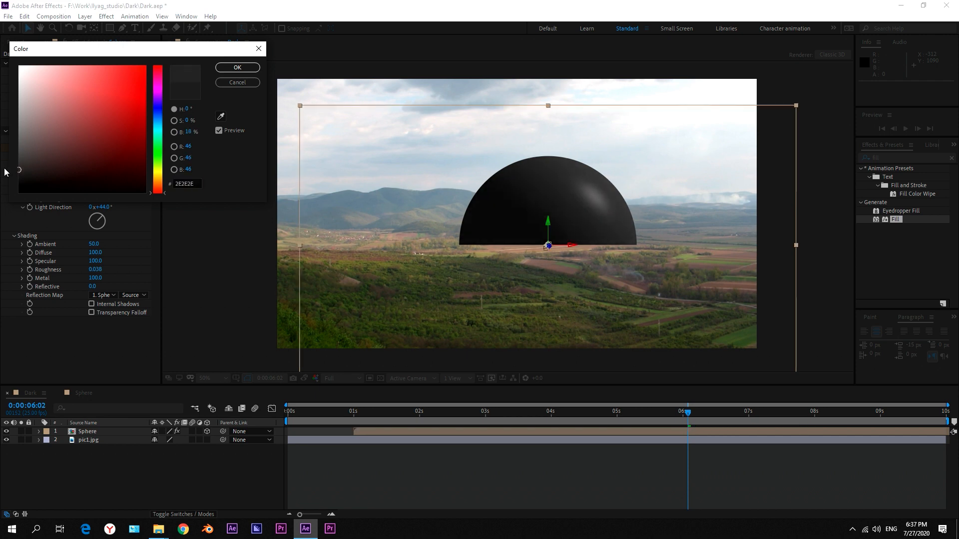
click(237, 68)
click(147, 457)
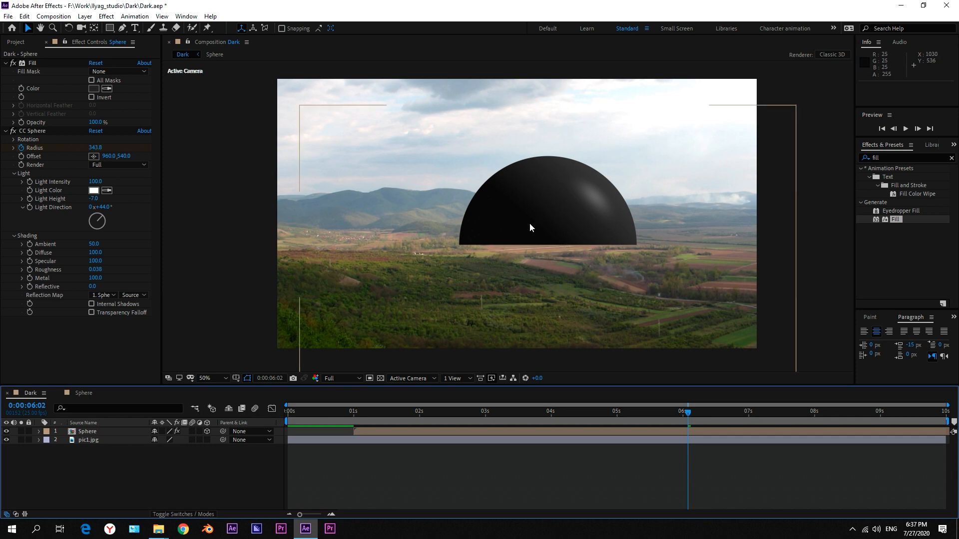
Add a Fast Box Blur below CC Sphere on the Sphere layer with a blur radius of 0.5.
drag(524, 412, 645, 417)
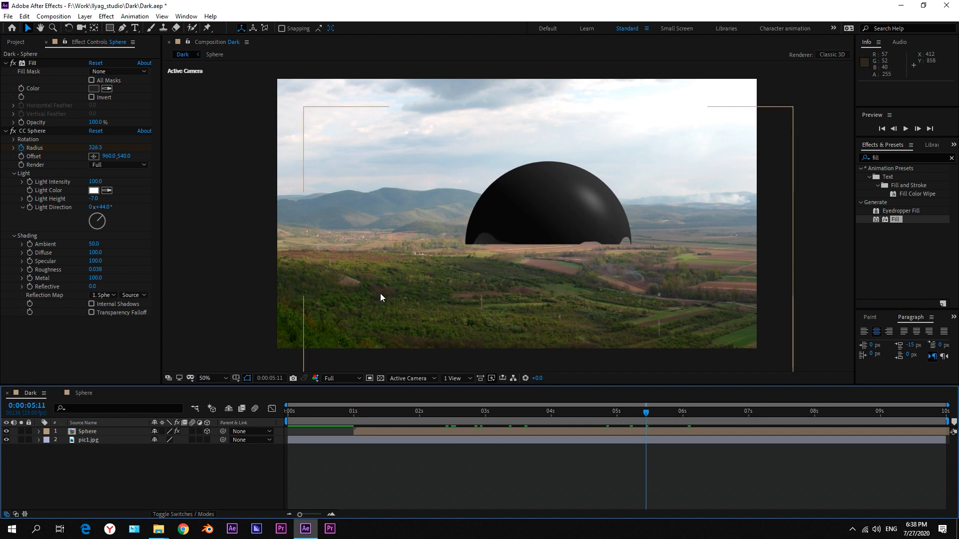
click(866, 152)
text(fast)
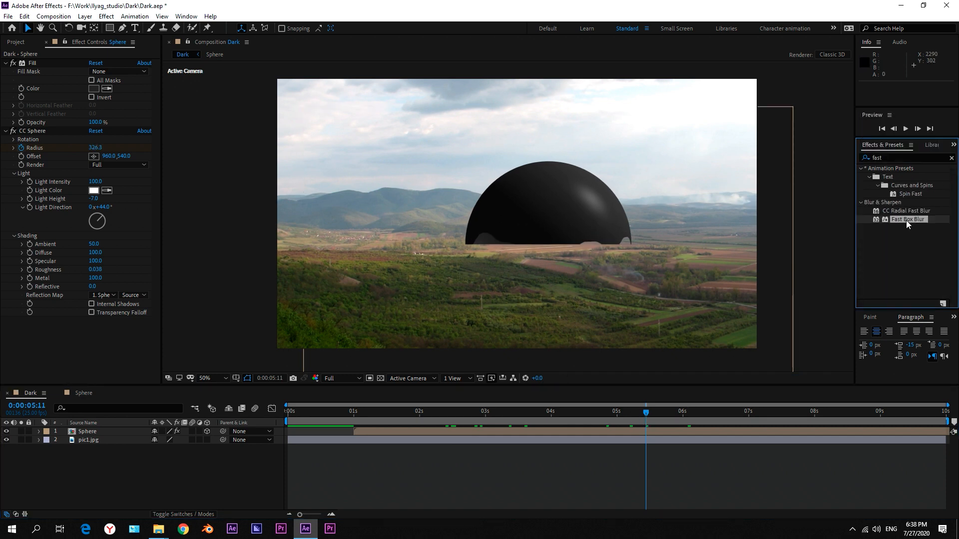
drag(906, 220, 120, 347)
click(94, 330)
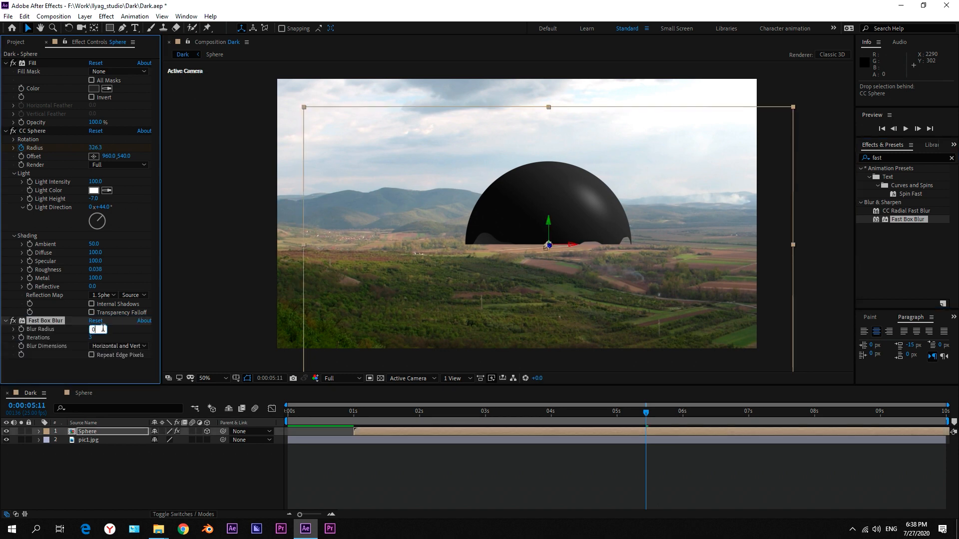
text(0.5)
key(Return)
click(102, 472)
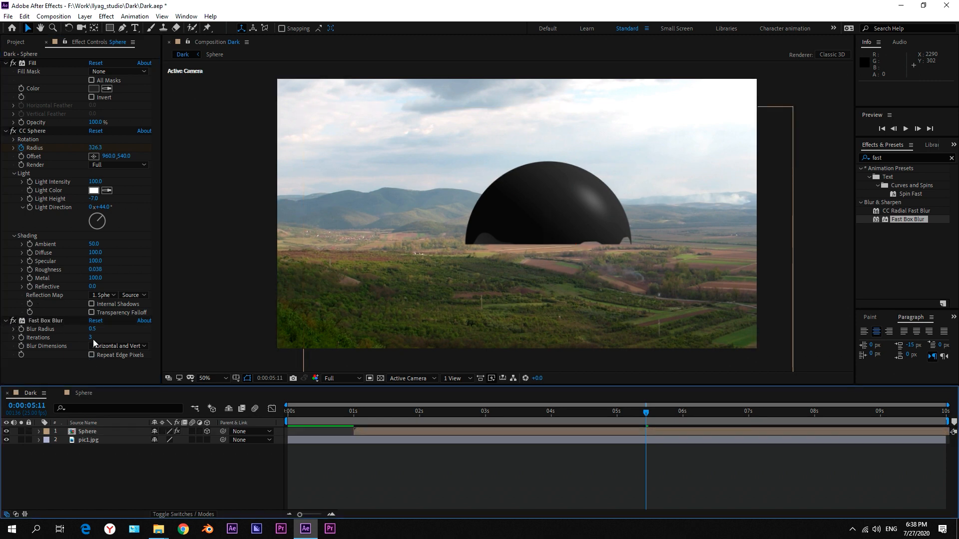
Duplicate the Sphere composition, rename the copy Sphere Smoke and open it.
click(92, 431)
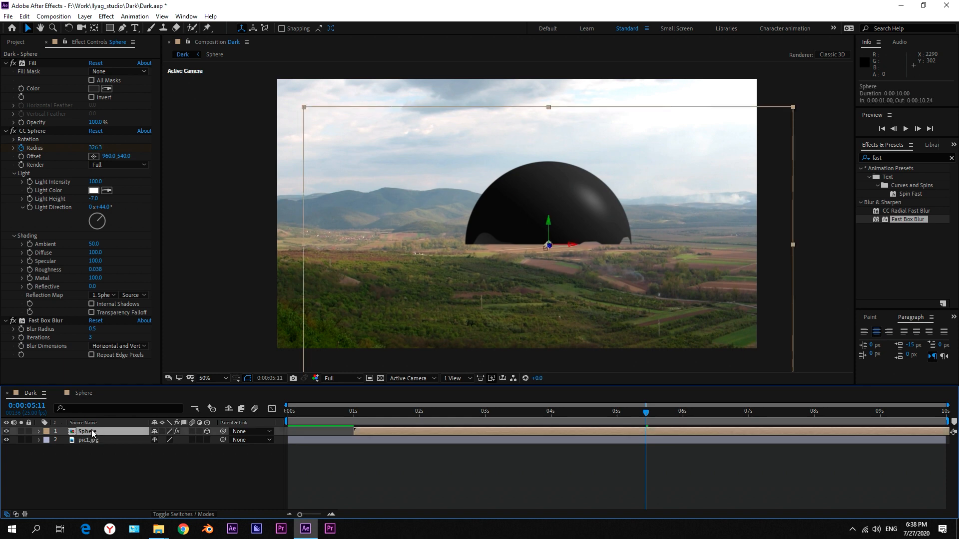
click(15, 42)
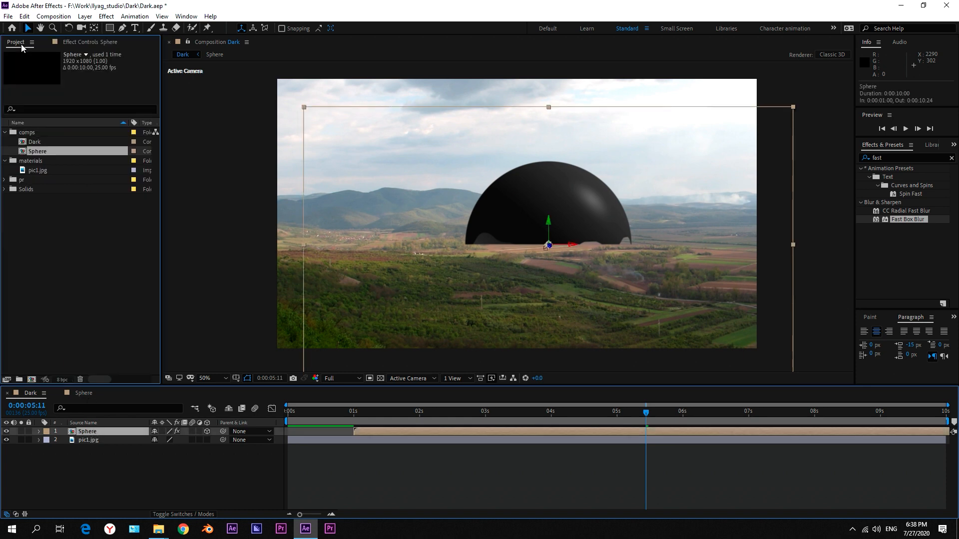
click(40, 152)
key(ctrl+d)
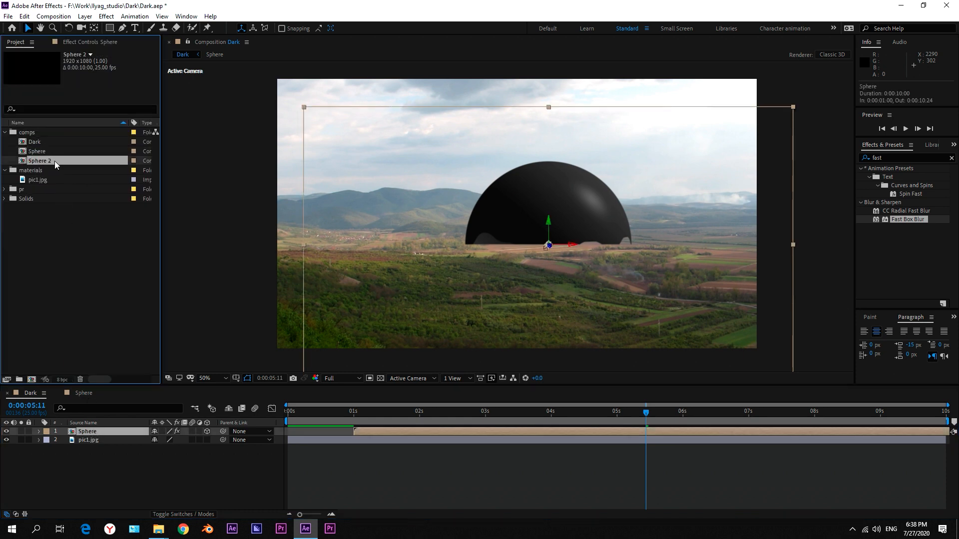
key(Return)
click(57, 160)
key(BackSpace)
text(Smoke)
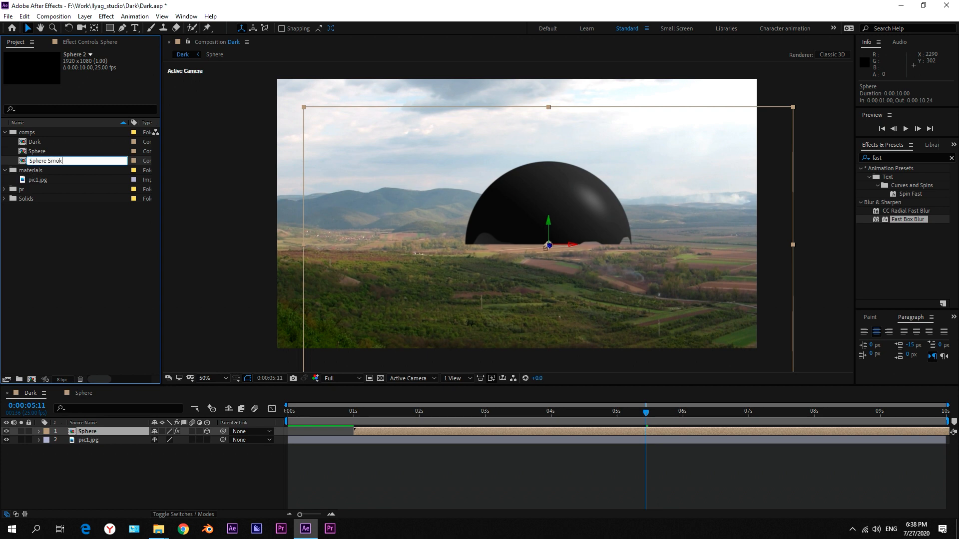
key(Return)
double_click(57, 161)
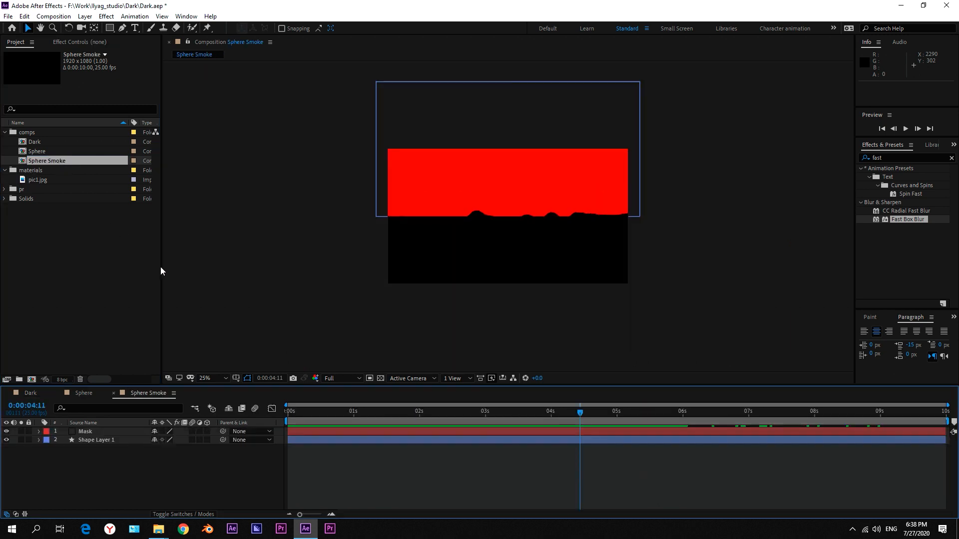
Move the red Mask layer's anchor point from its upper edge to the middle of its lower edge.
click(83, 431)
mouse_move(587, 411)
mouse_down()
mouse_move(637, 415)
mouse_move(648, 407)
mouse_up()
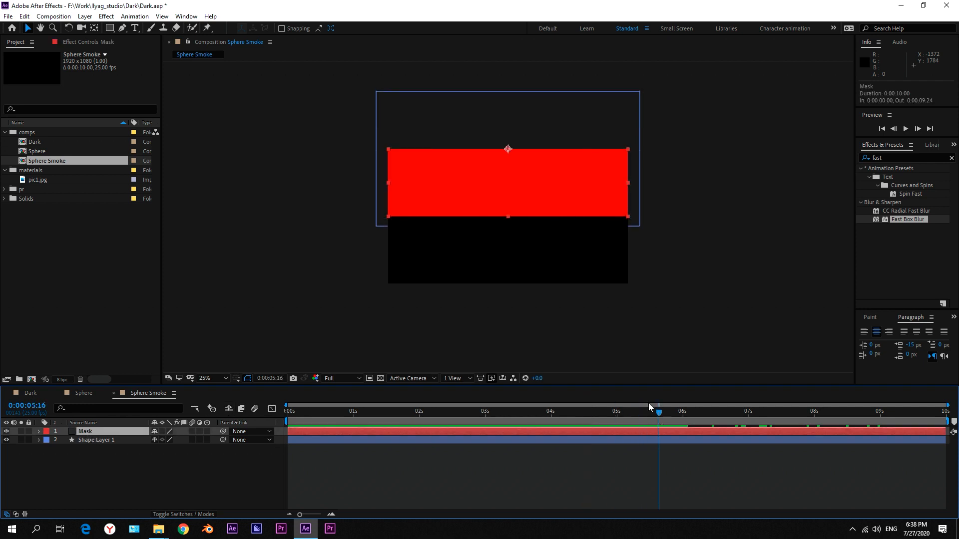
click(95, 28)
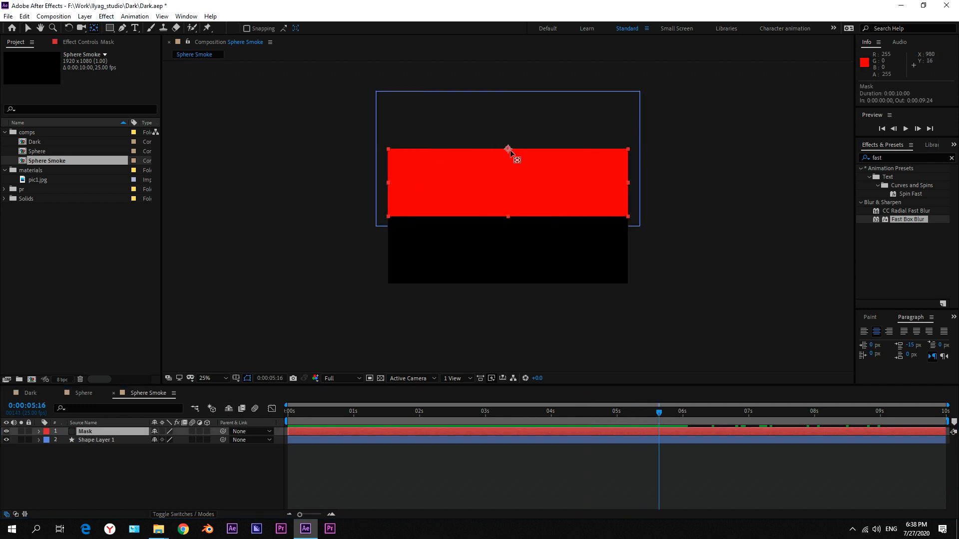
drag(512, 159, 509, 219)
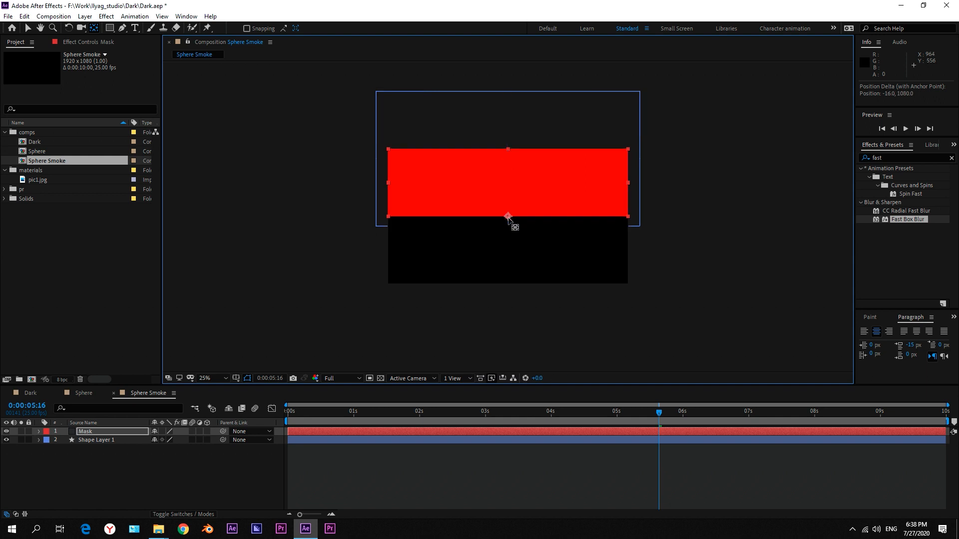
Flatten the Mask layer into a thin strip by setting its vertical scale to 1.5%.
key(s)
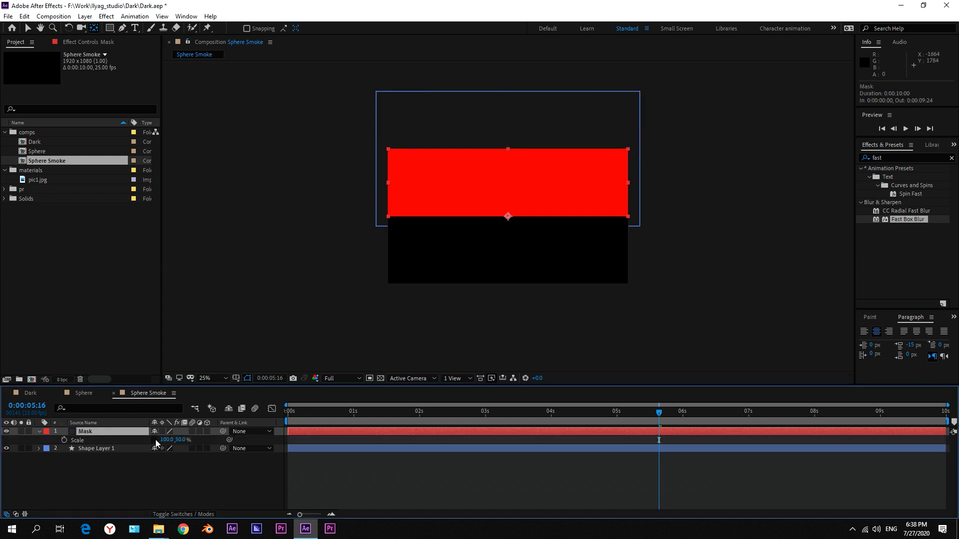
click(185, 440)
key(Return)
click(195, 456)
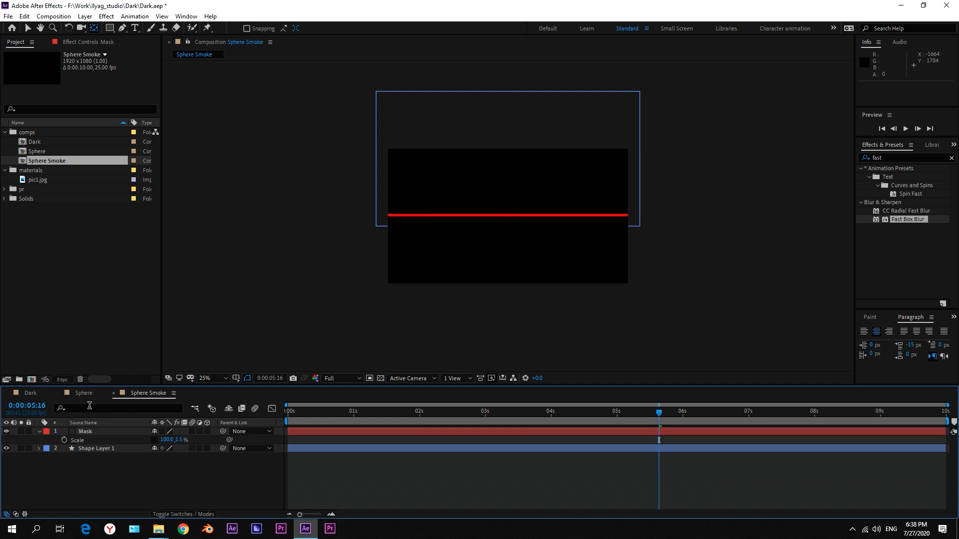
In the Dark composition, duplicate the Sphere layer and replace the copy's source with the Sphere Smoke composition.
click(30, 394)
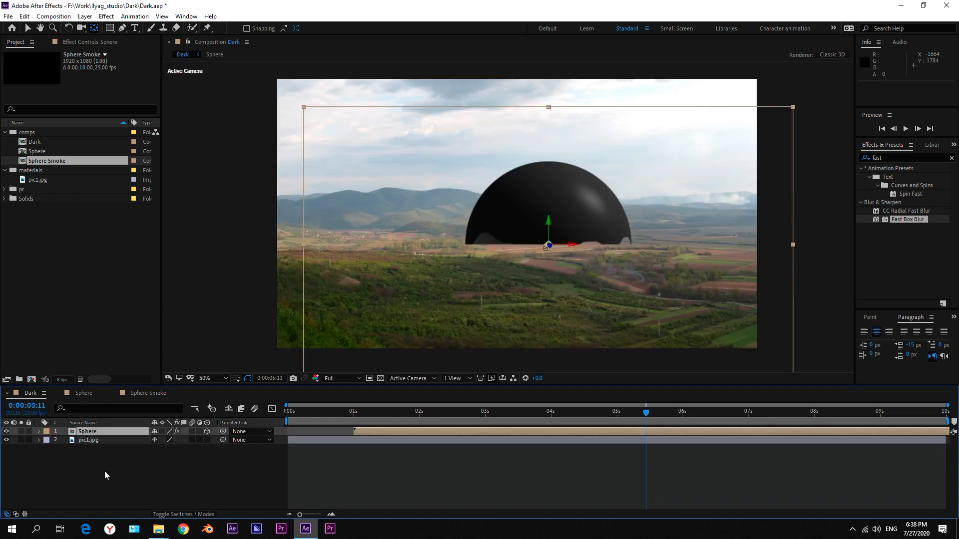
click(88, 432)
key(ctrl+d)
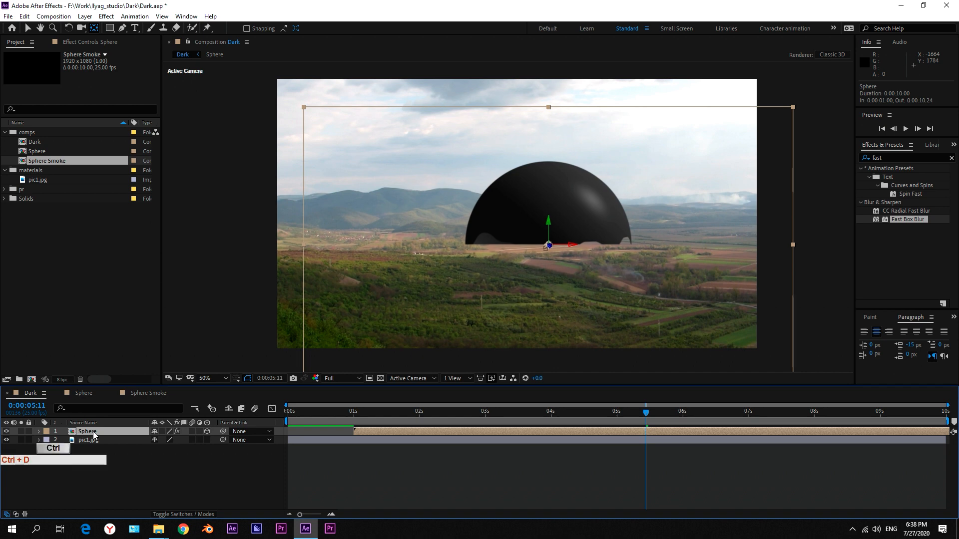
drag(53, 161, 91, 432)
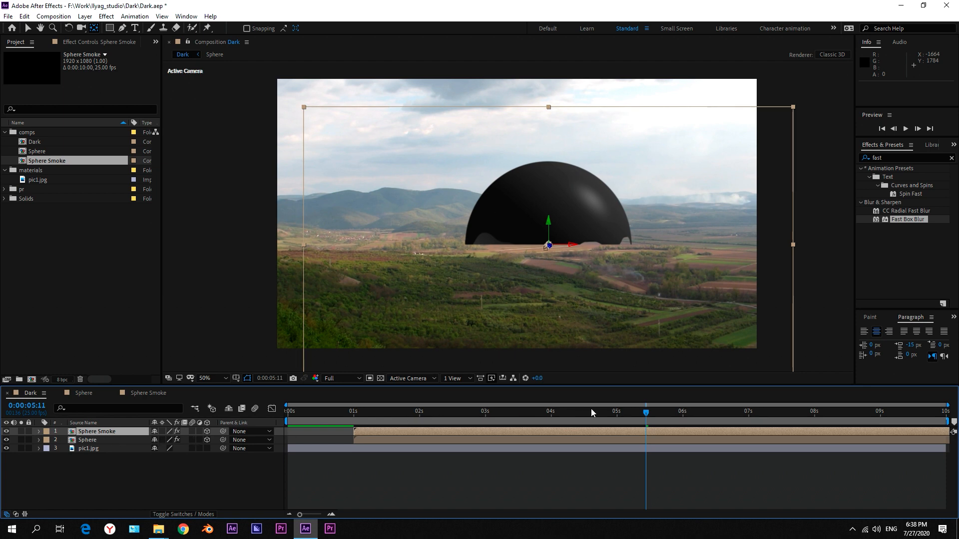
Set the Sphere Smoke layer's opacity to 40%.
click(100, 43)
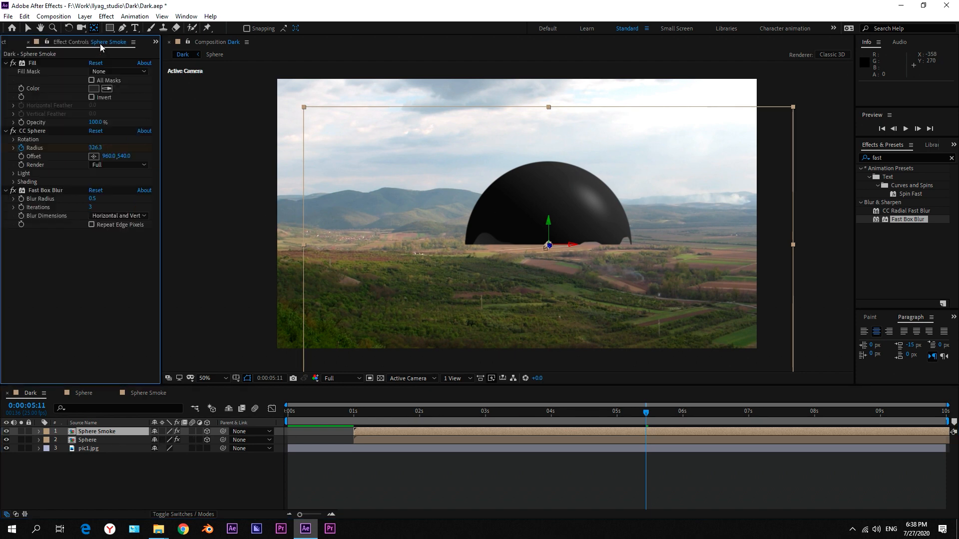
click(47, 69)
click(117, 439)
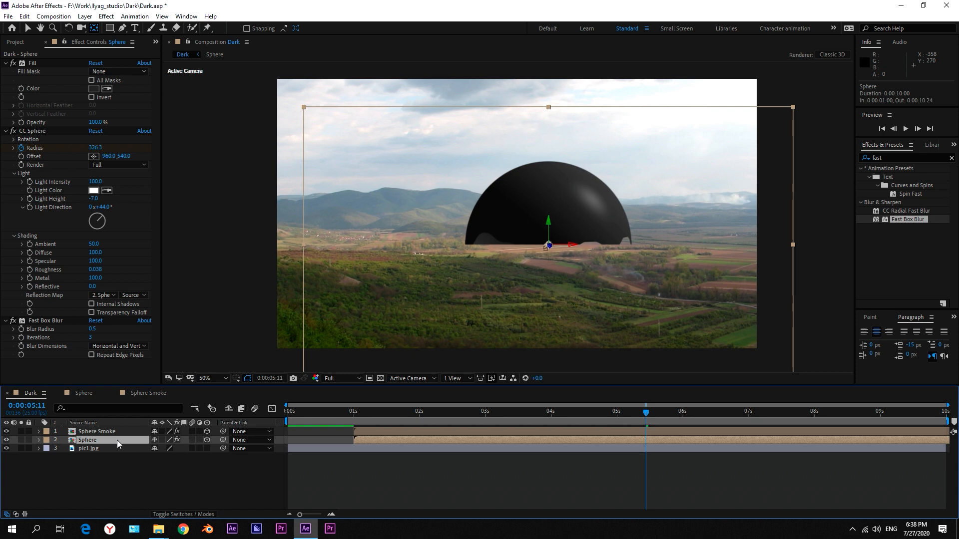
click(105, 433)
key(t)
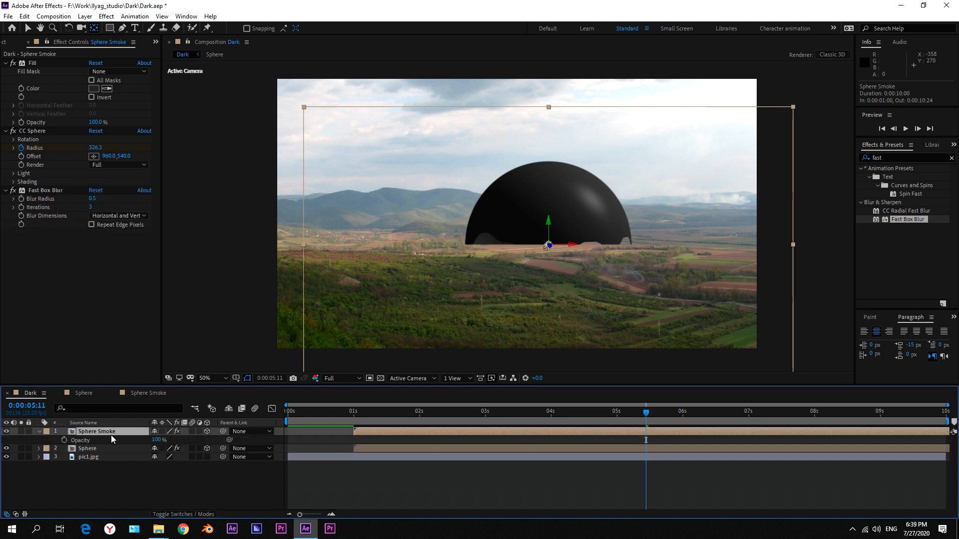
click(159, 440)
text(40)
key(Return)
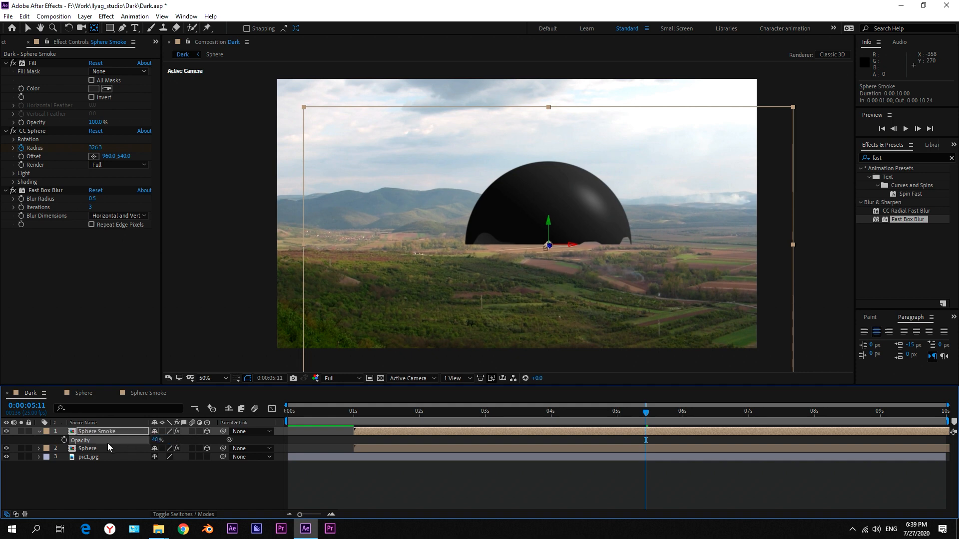
Change the Sphere Smoke layer's Fill color to the saturated blue 0139C7.
click(93, 88)
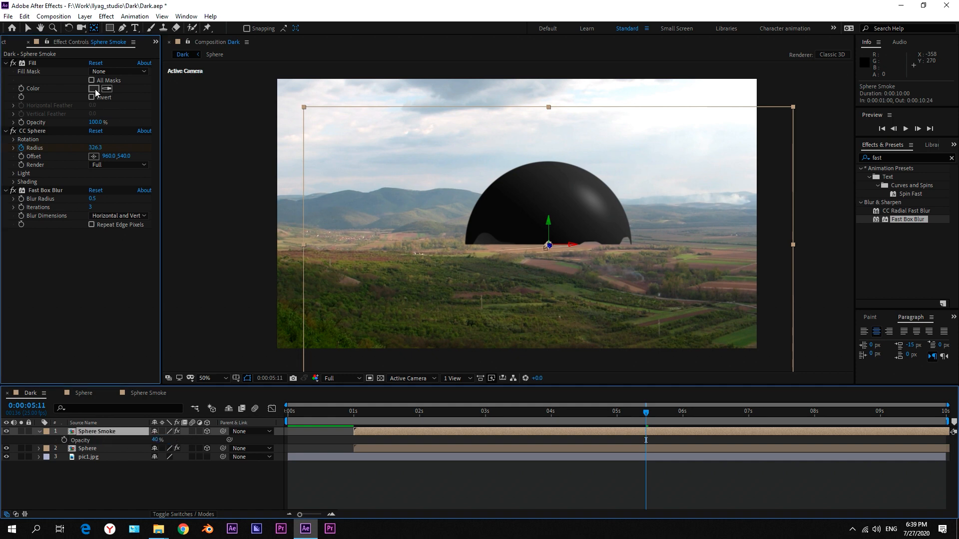
click(157, 114)
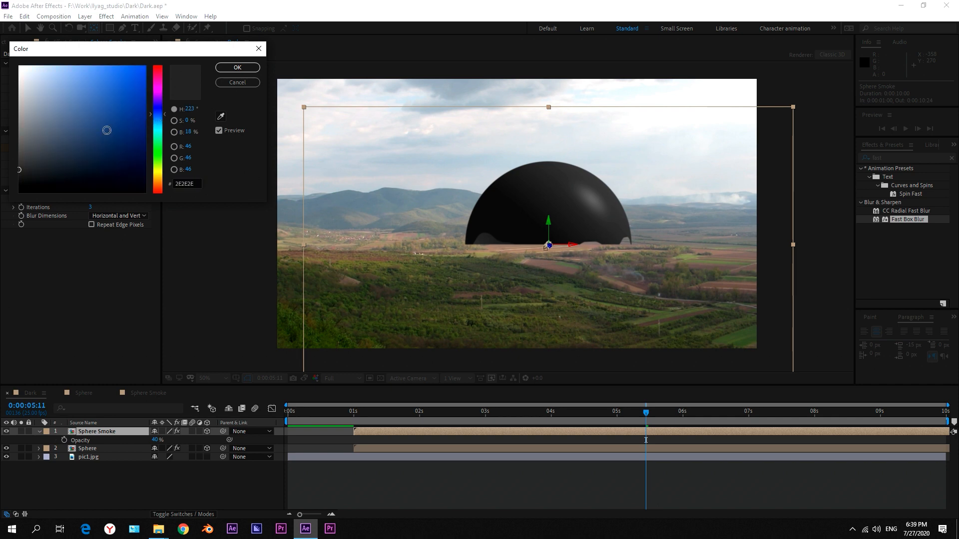
click(112, 105)
drag(115, 105, 145, 93)
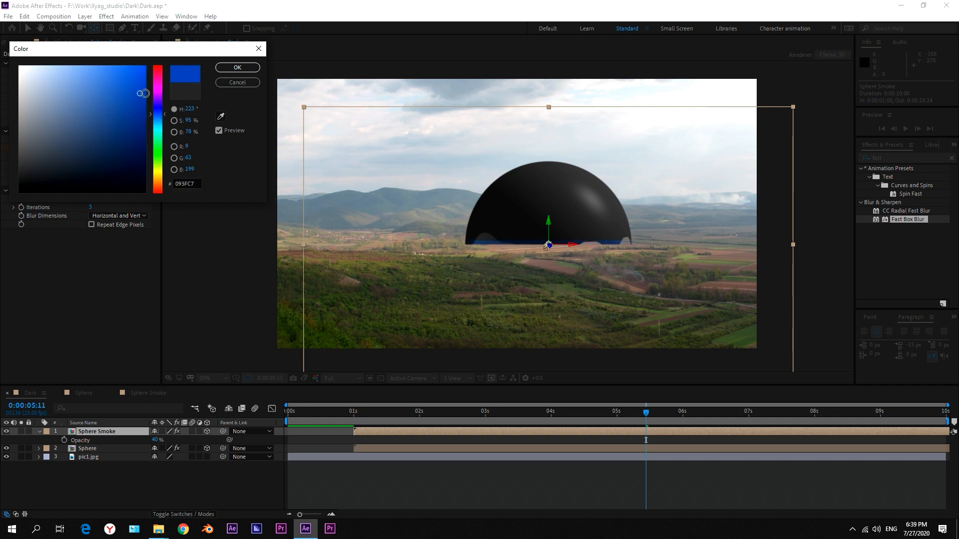
click(224, 71)
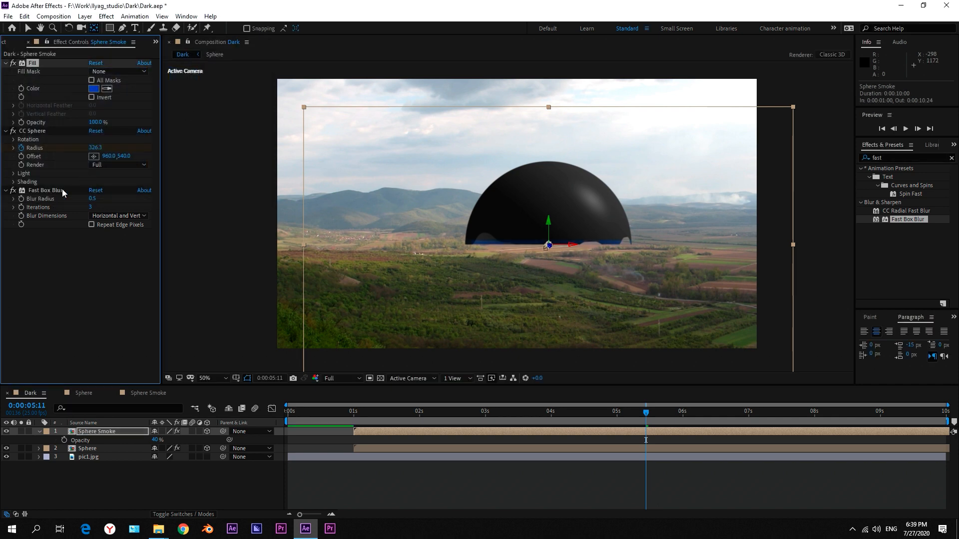
Scale the Sphere Smoke layer to 105% horizontally and 120% vertically.
click(97, 437)
key(s)
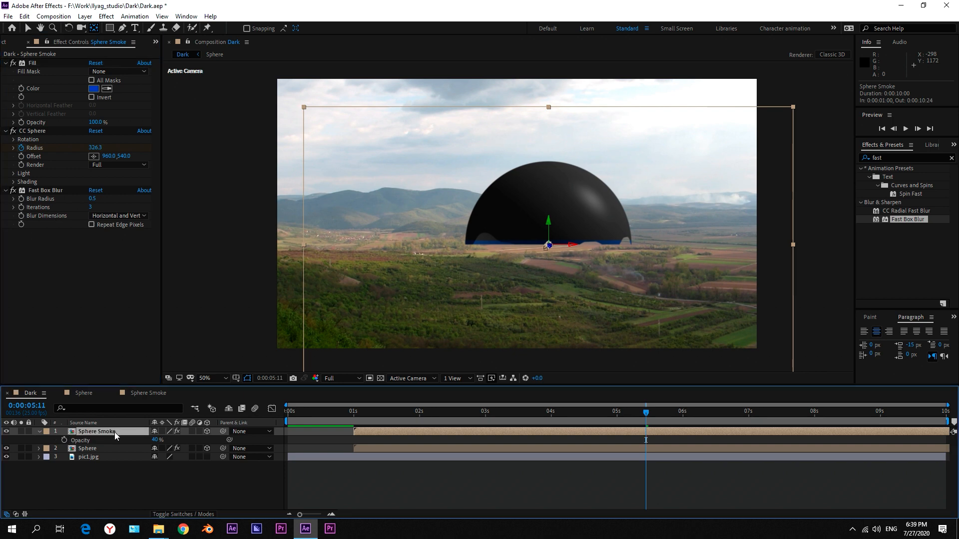
click(167, 439)
text(105)
key(Return)
click(186, 439)
text(120)
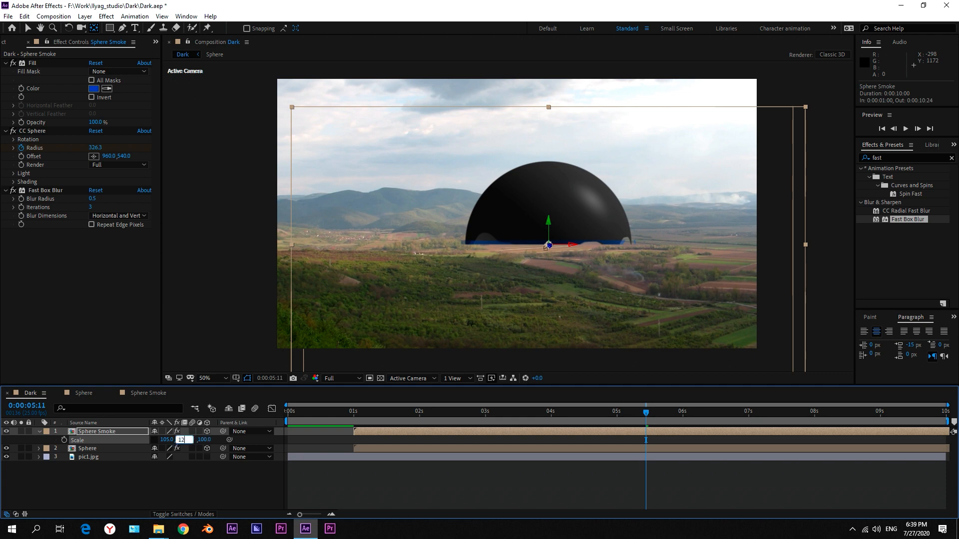
key(Return)
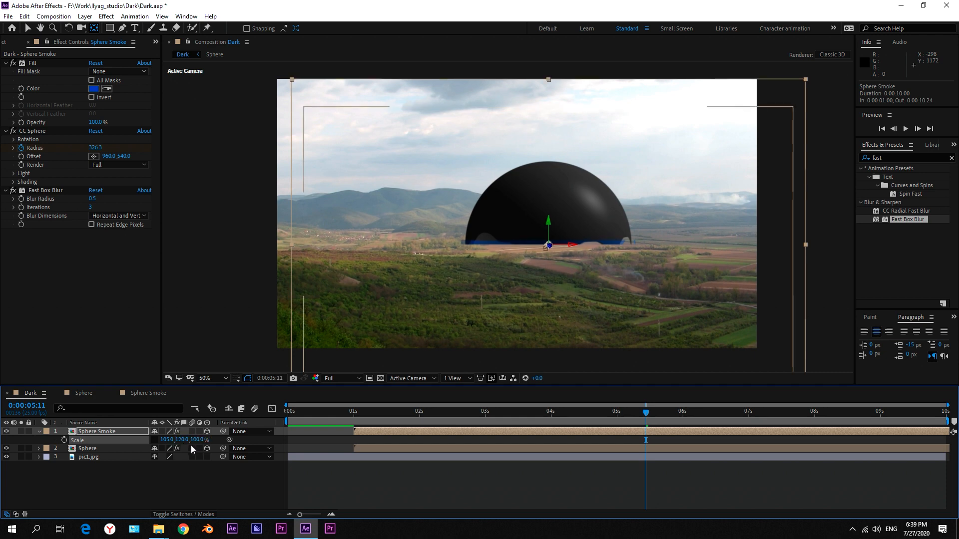
Raise the Fast Box Blur radius on the Sphere Smoke layer to 8 and collapse the layer's properties.
click(113, 432)
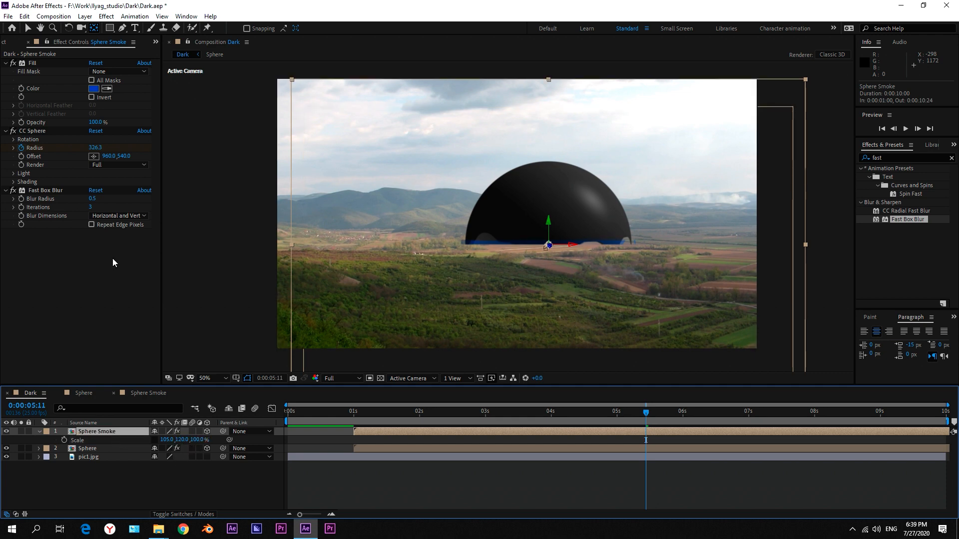
click(73, 190)
click(92, 198)
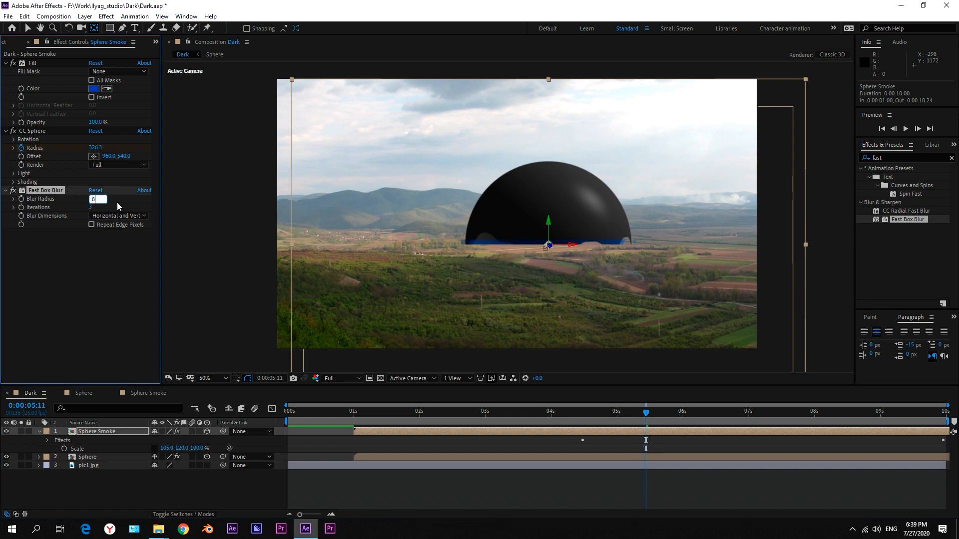
text(8)
key(Return)
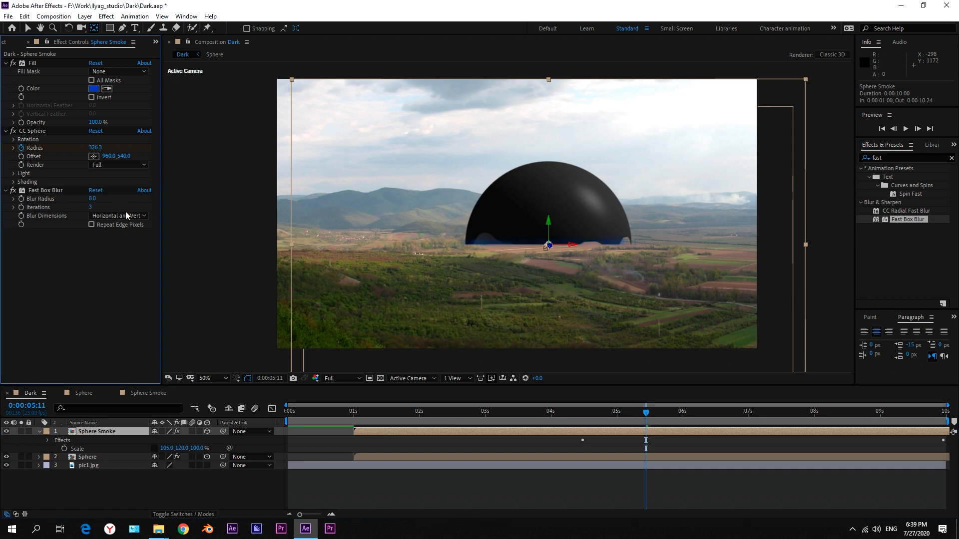
click(148, 493)
click(39, 431)
Duplicate the Sphere Smoke layer and set the upper copy's Fill color to the neutral grey 717171.
click(101, 433)
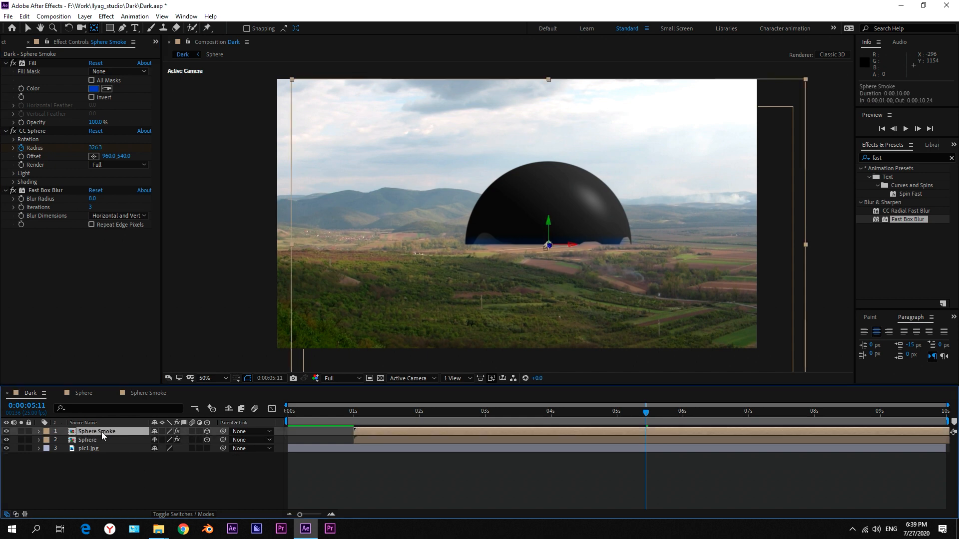
key(t)
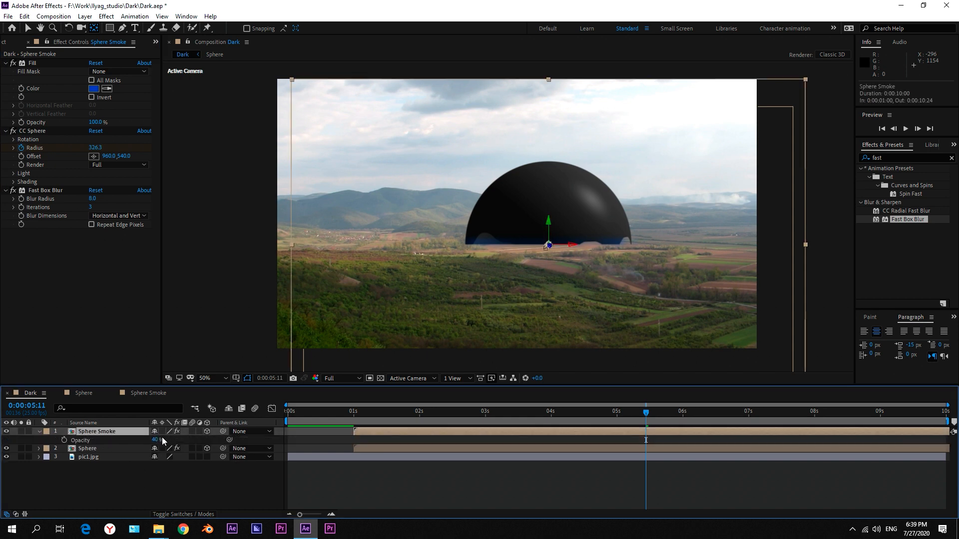
key(ctrl+d)
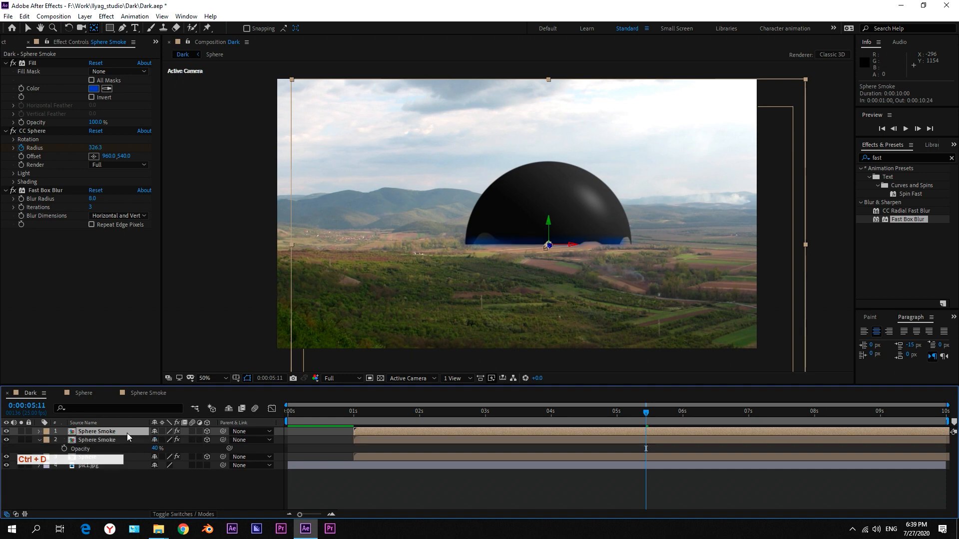
click(93, 89)
drag(67, 135, 5, 137)
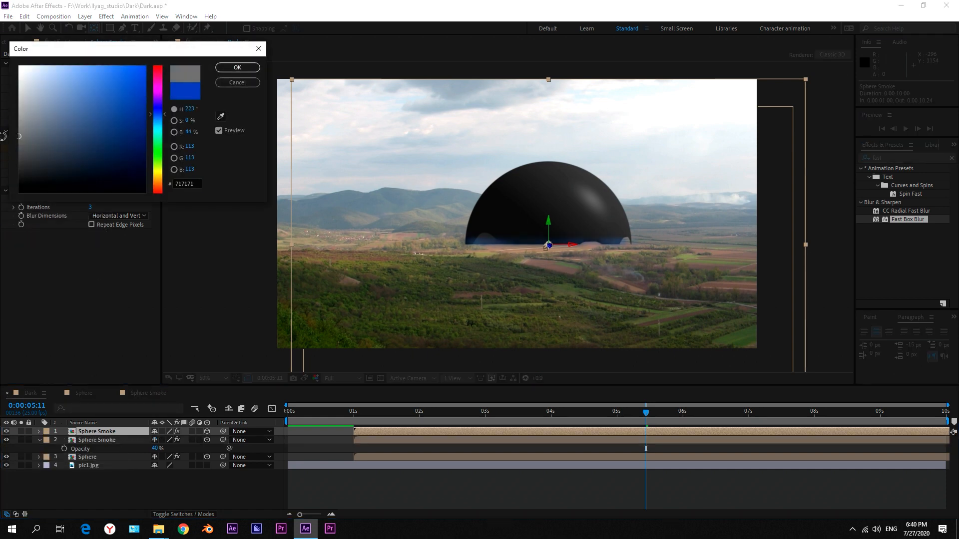
click(227, 69)
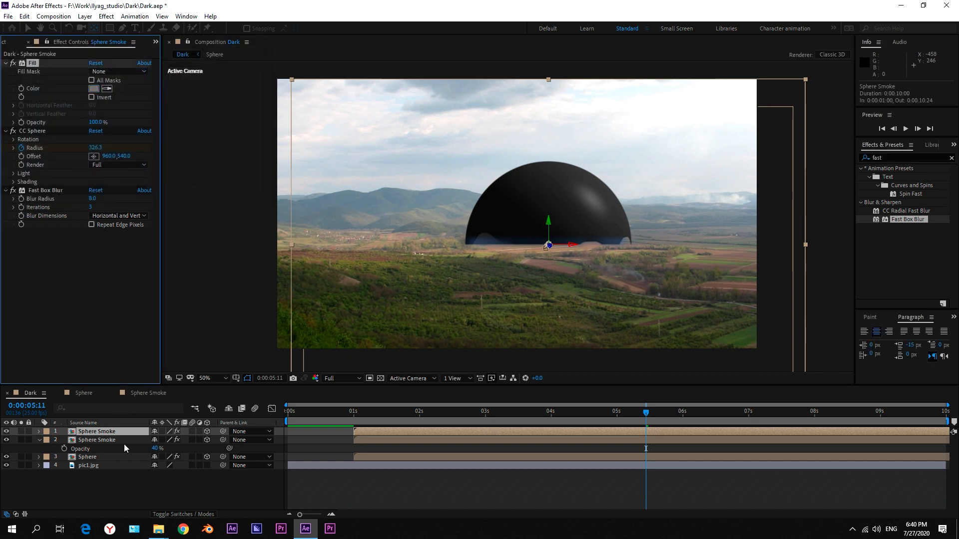
Set the upper Sphere Smoke layer's opacity to 70% with the current time at 0:00:06:17.
drag(655, 415, 728, 419)
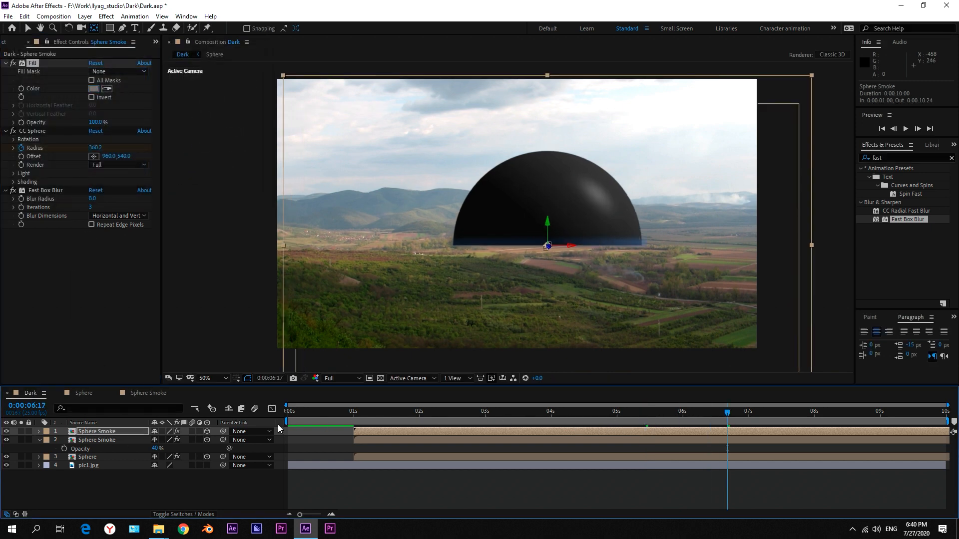
click(120, 432)
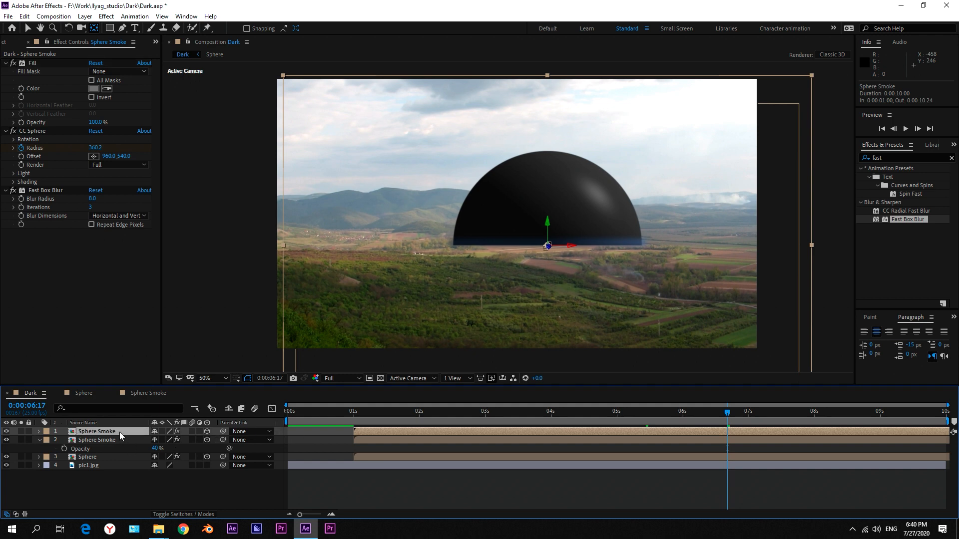
key(t)
click(157, 440)
text(70)
key(Return)
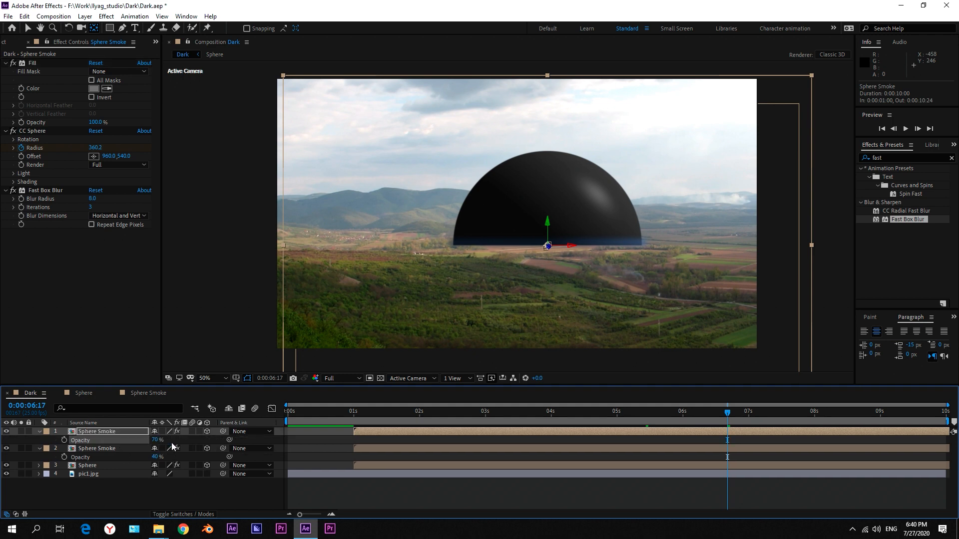
Set the upper Sphere Smoke layer's vertical scale to 100%.
key(s)
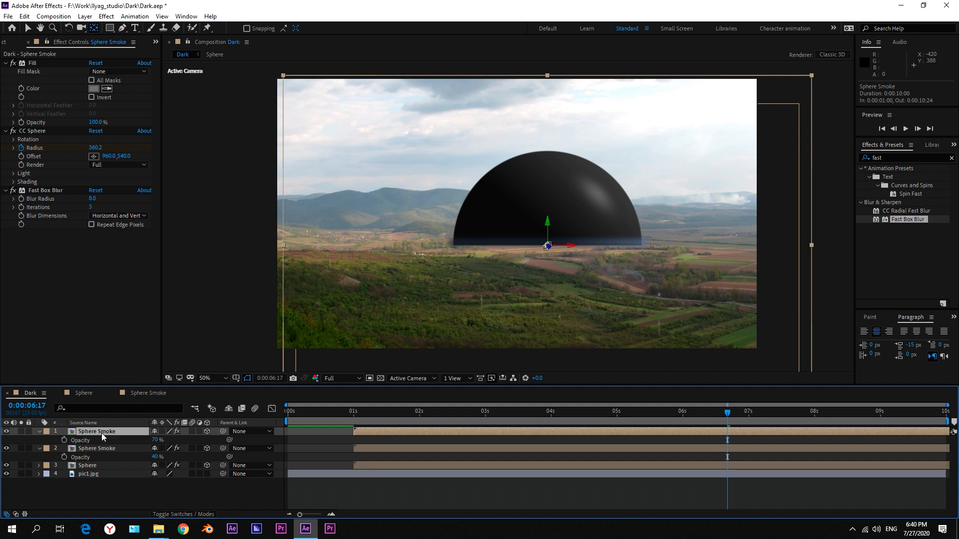
click(183, 440)
text(100)
key(Return)
click(137, 439)
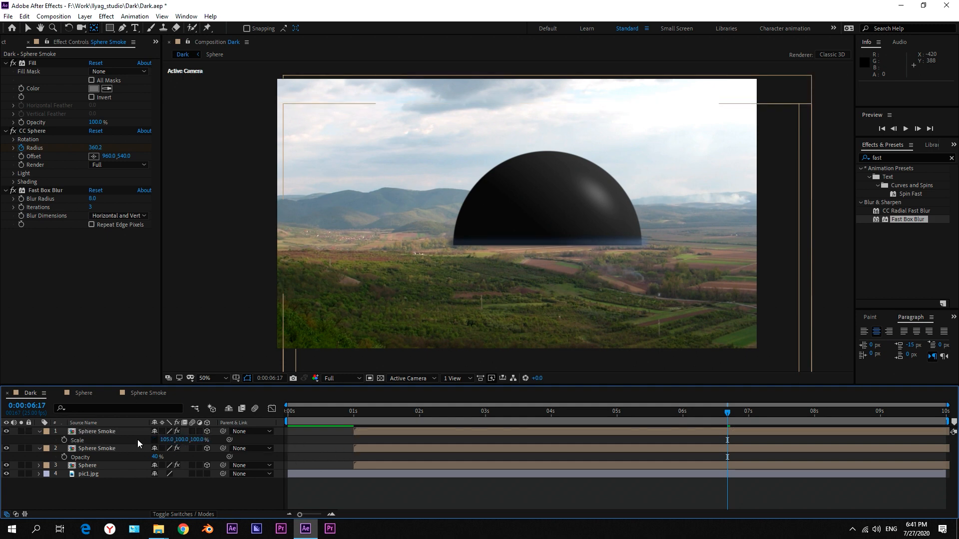
Duplicate the top Sphere Smoke layer, scale the copy to 150% vertically and collapse all the smoke layers' properties.
click(94, 430)
key(ctrl+d)
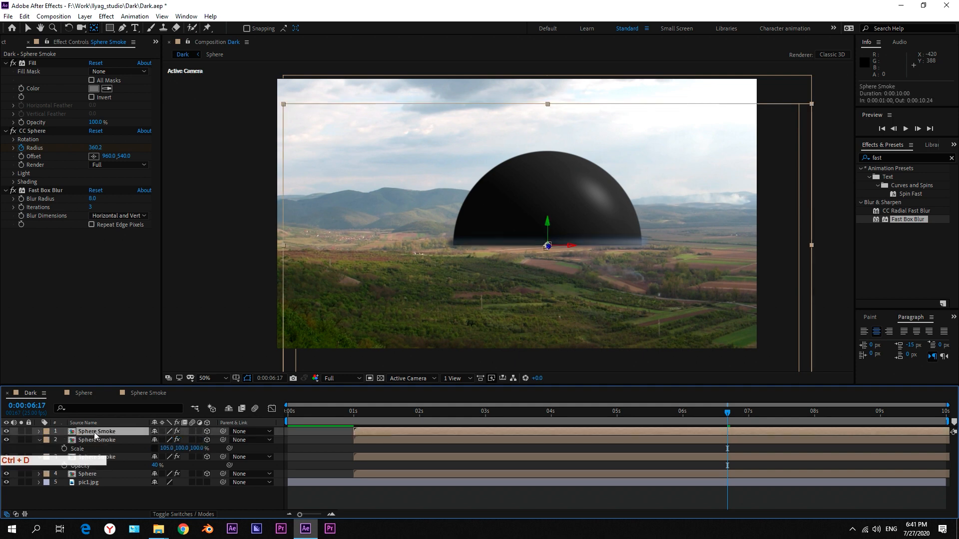
key(s)
drag(187, 442, 217, 442)
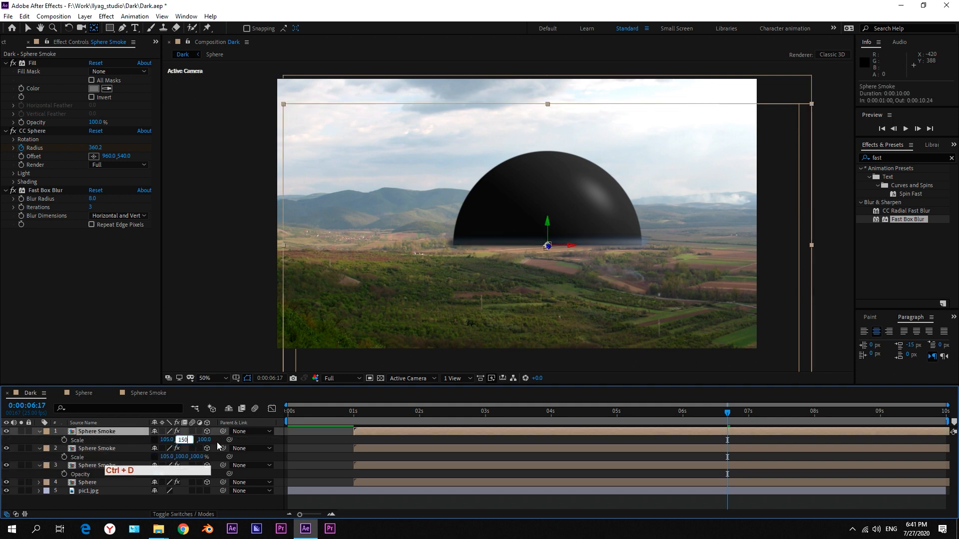
click(295, 439)
click(39, 431)
click(39, 440)
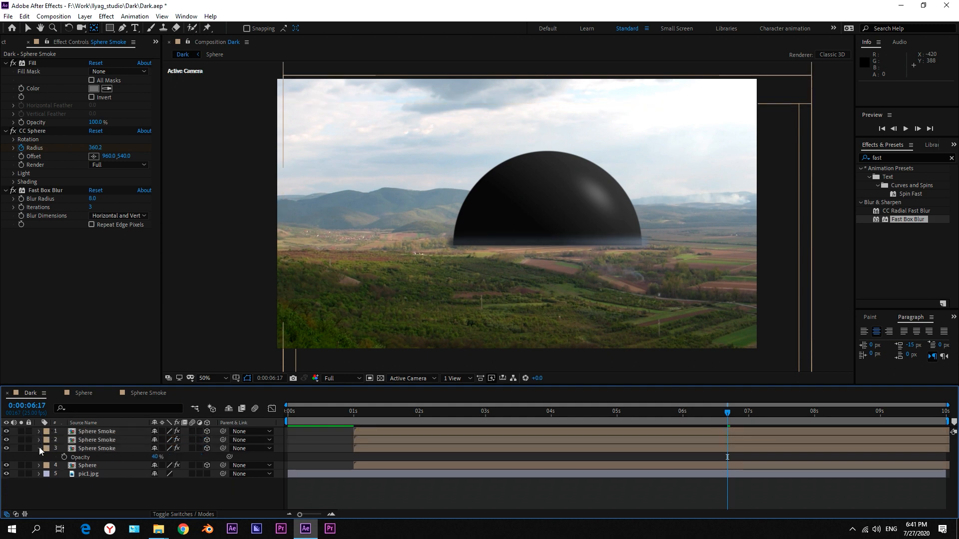
click(39, 449)
Duplicate the Sphere Smoke composition in the project and rename the copy Sphere Light.
click(4, 41)
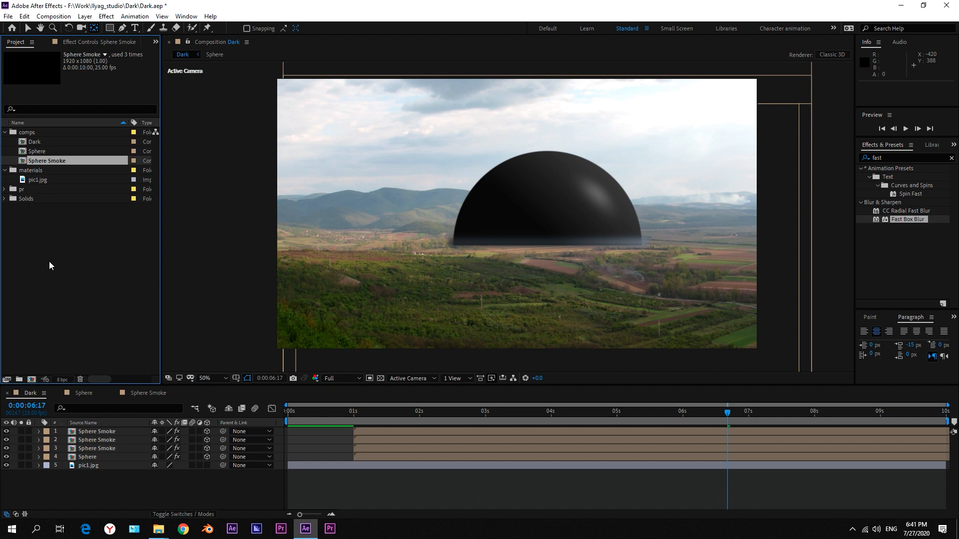
click(55, 161)
key(ctrl+d)
key(Return)
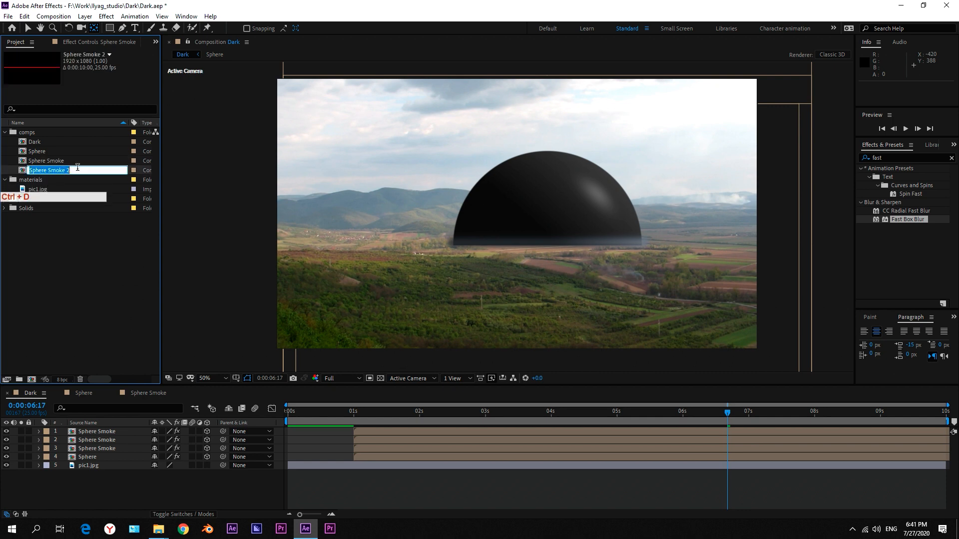
drag(77, 168, 52, 165)
key(BackSpace)
key(BackSpace)
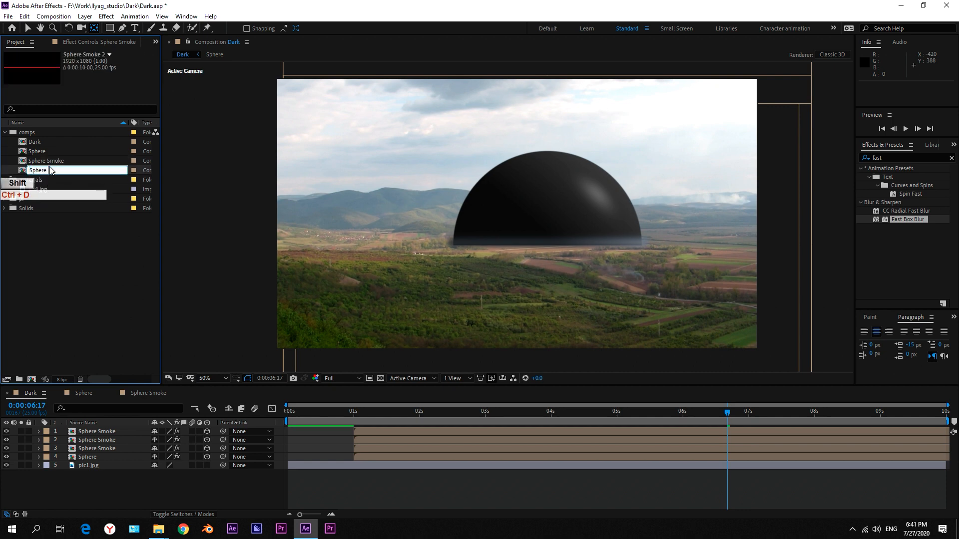
text(Light)
key(Return)
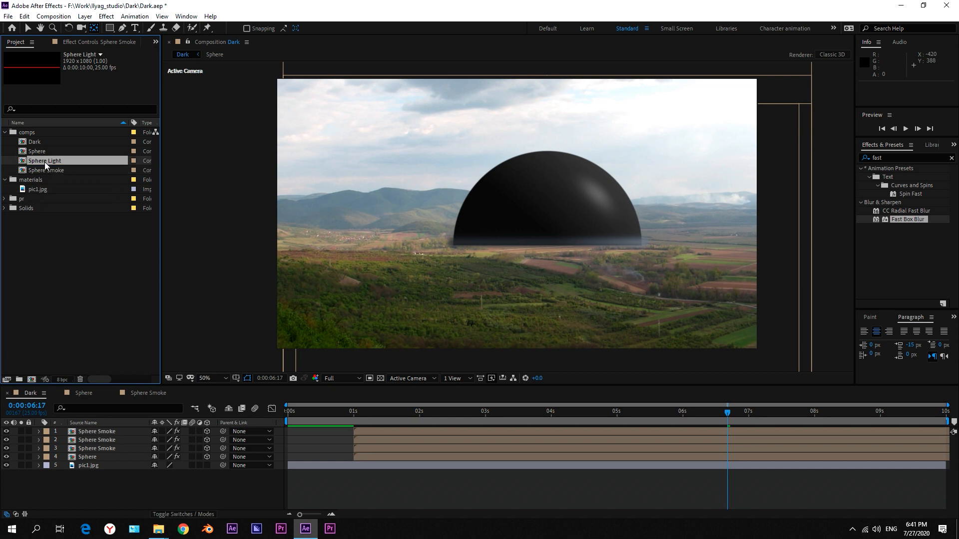
Open the Sphere Light composition and set the Mask layer's vertical scale to 0.2%.
double_click(44, 161)
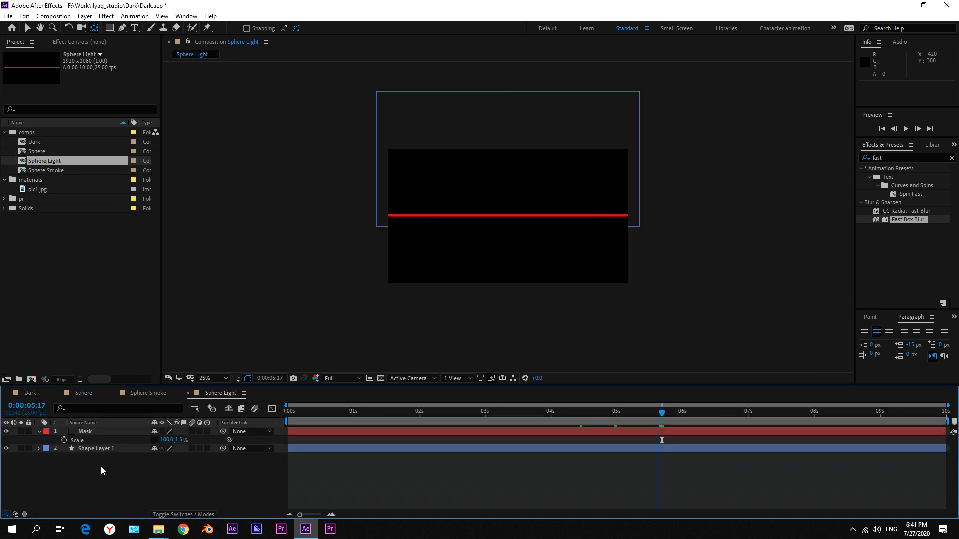
click(181, 440)
key(Right)
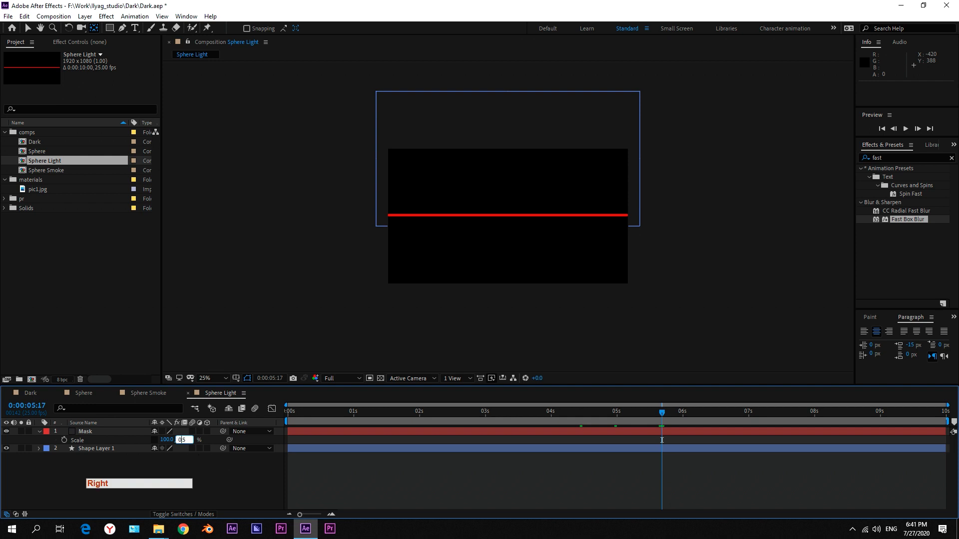
text(0)
key(Right)
key(BackSpace)
text(2)
key(Return)
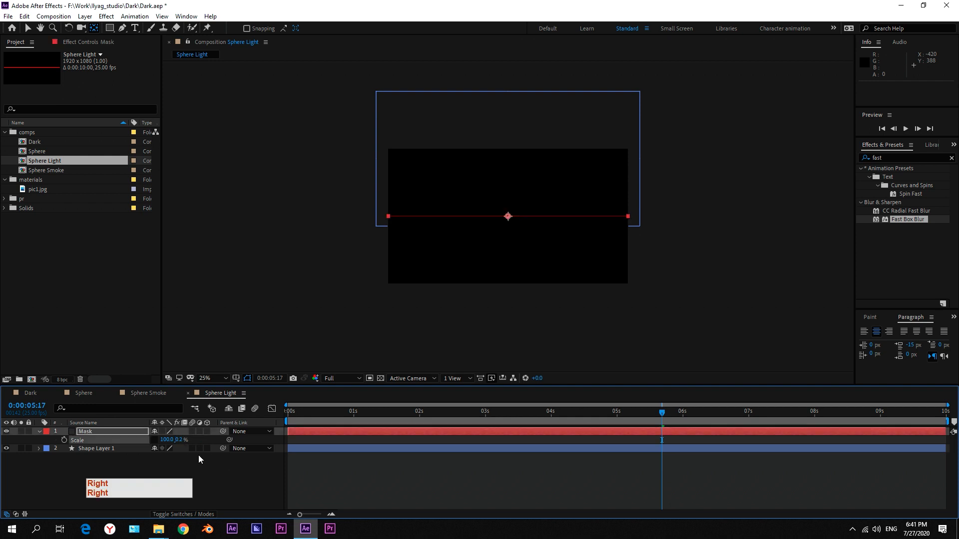
In the Dark composition, duplicate the Sphere layer and move the copy directly below the top Sphere Smoke layer.
click(30, 393)
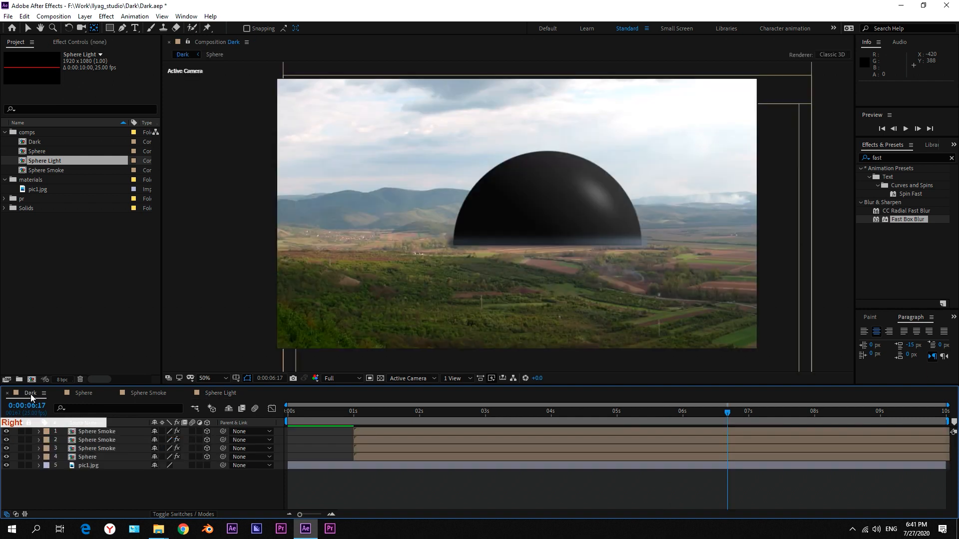
click(101, 433)
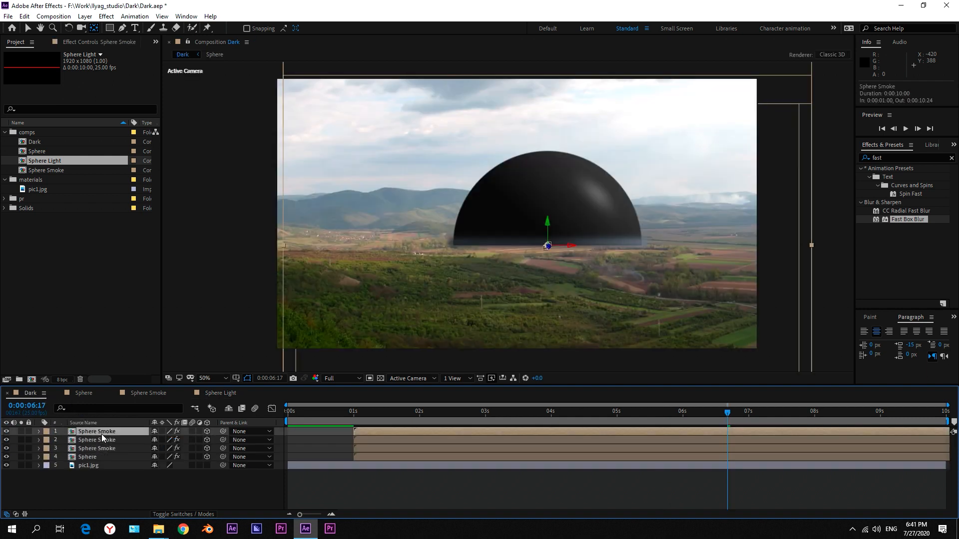
click(113, 443)
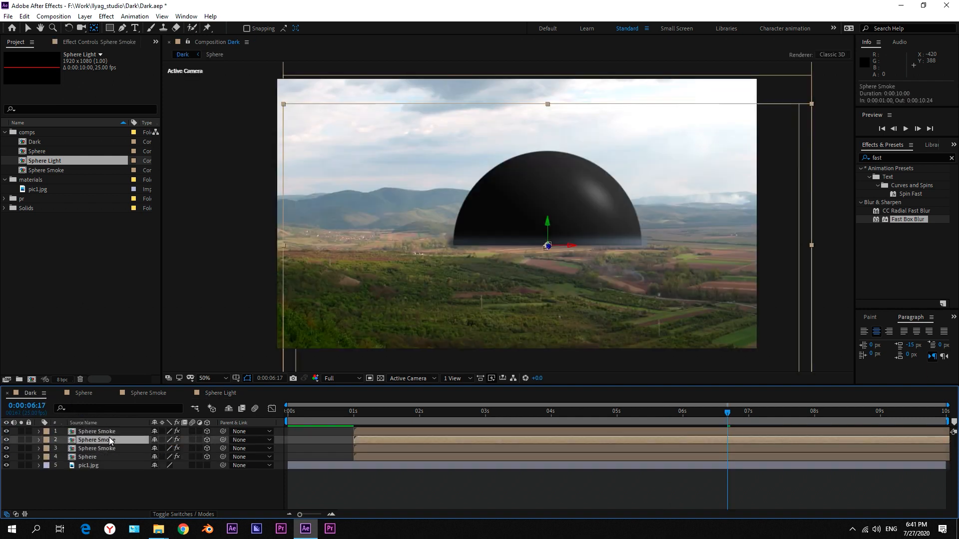
click(106, 431)
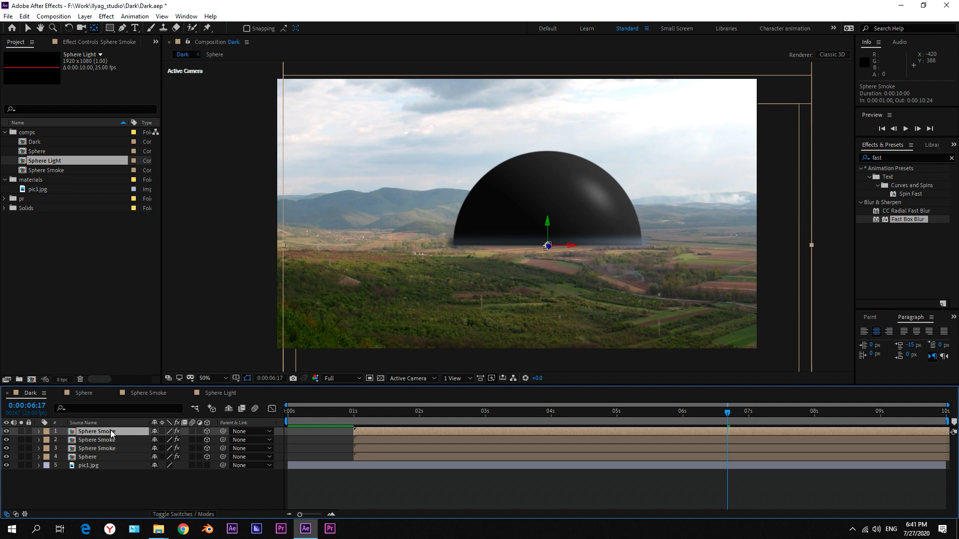
click(111, 448)
click(104, 456)
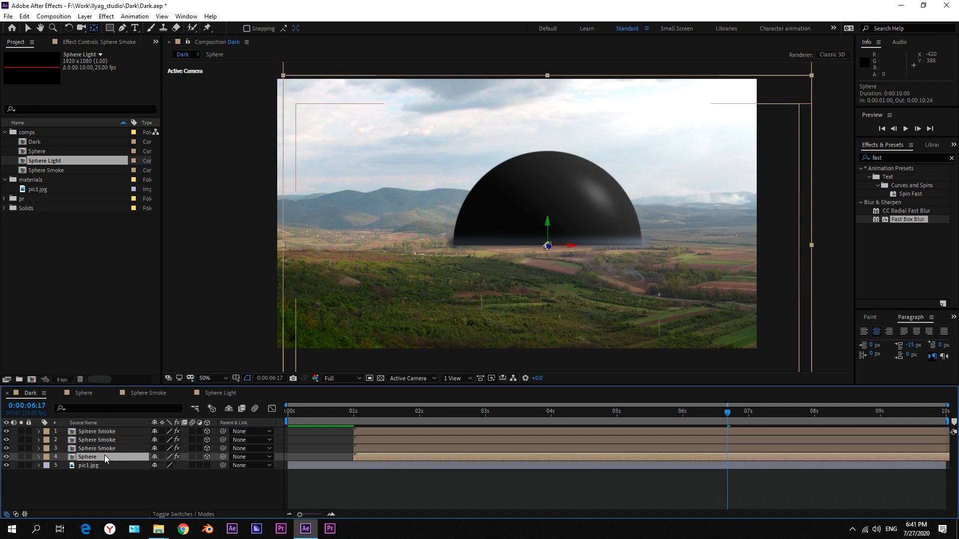
key(ctrl+d)
drag(100, 456, 99, 436)
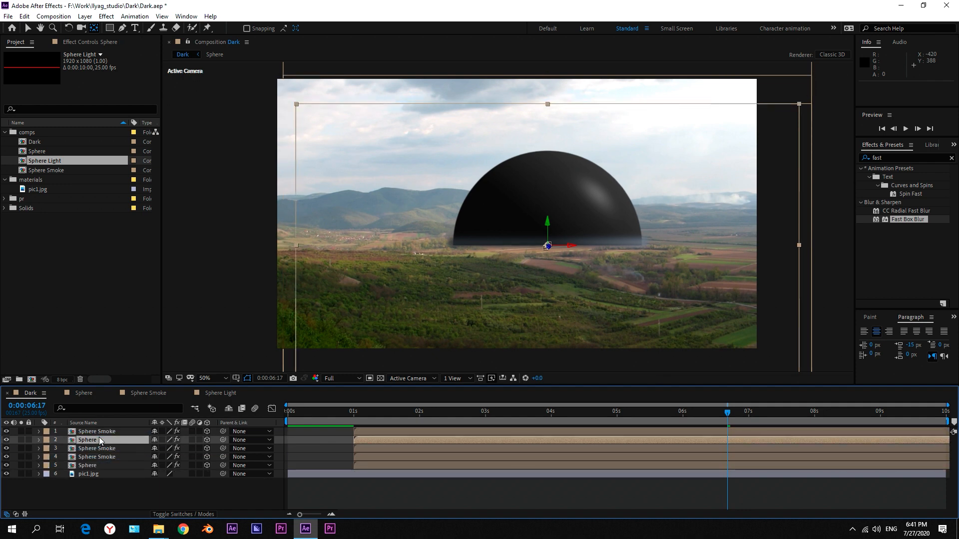
Replace the duplicated Sphere layer's source with the Sphere Light composition and set its blending mode to Add.
drag(55, 164, 100, 442)
click(178, 514)
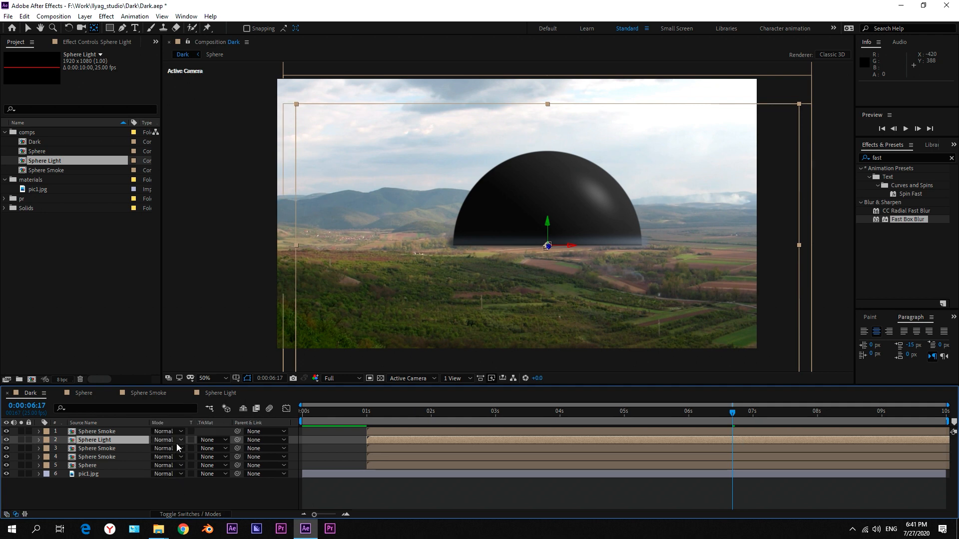
click(164, 440)
click(208, 187)
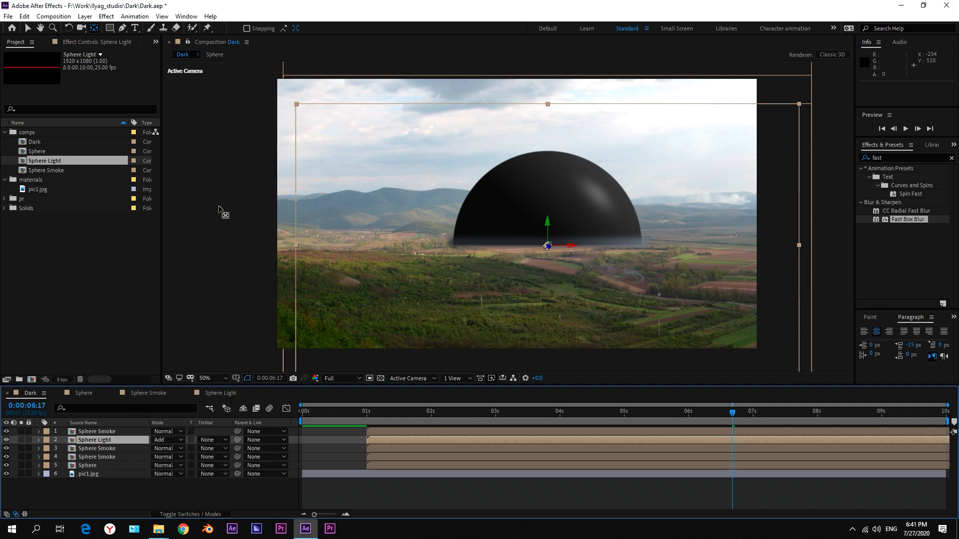
Set the Sphere Light layer's Fill color to the deep blue 045BB4.
click(89, 43)
click(98, 88)
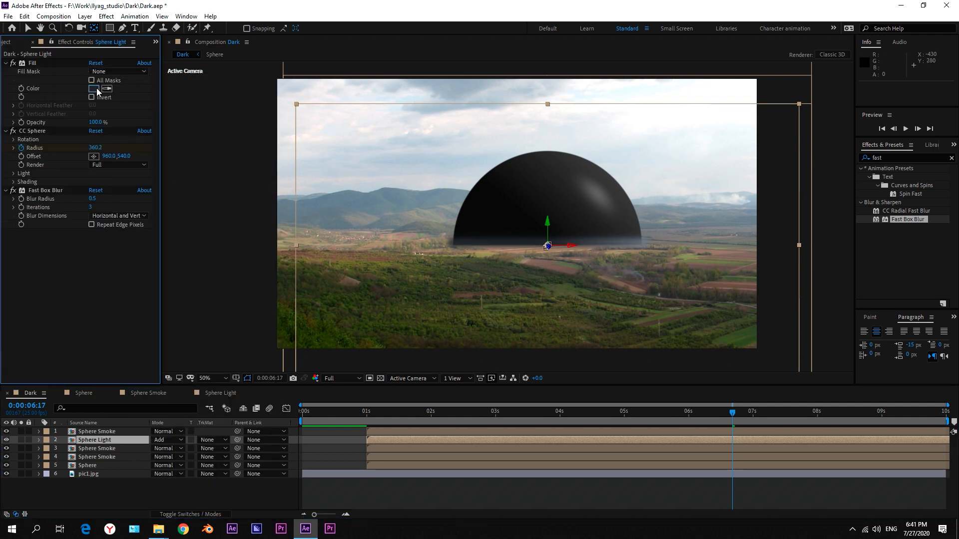
click(160, 124)
drag(160, 122, 142, 97)
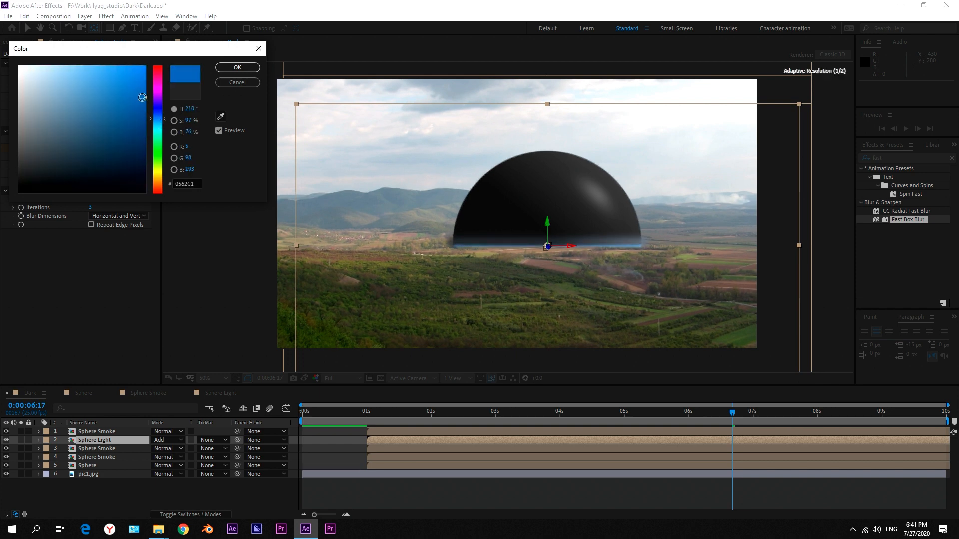
click(250, 69)
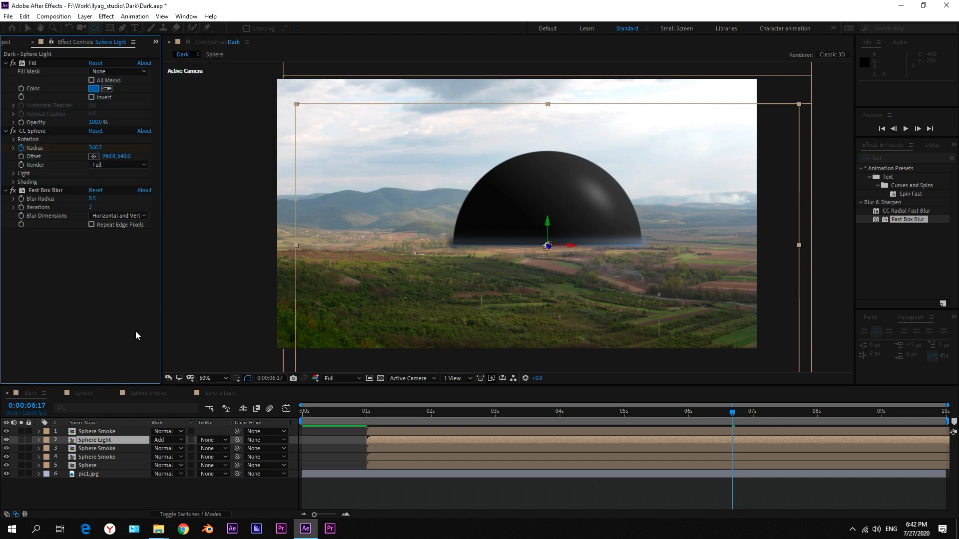
Change the Sphere Light layer's Fill color to the brighter blue 1698E3 and deselect the layer.
click(94, 89)
click(125, 85)
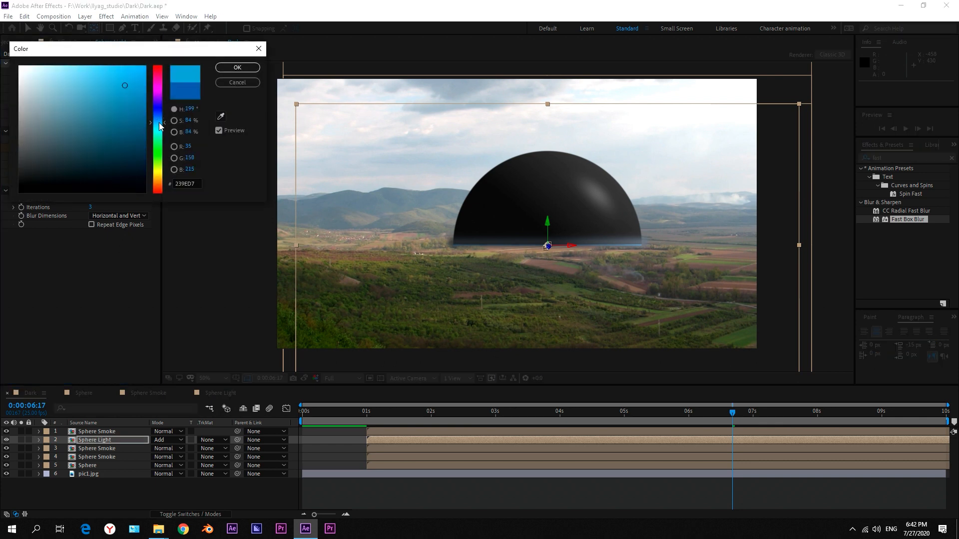
click(160, 120)
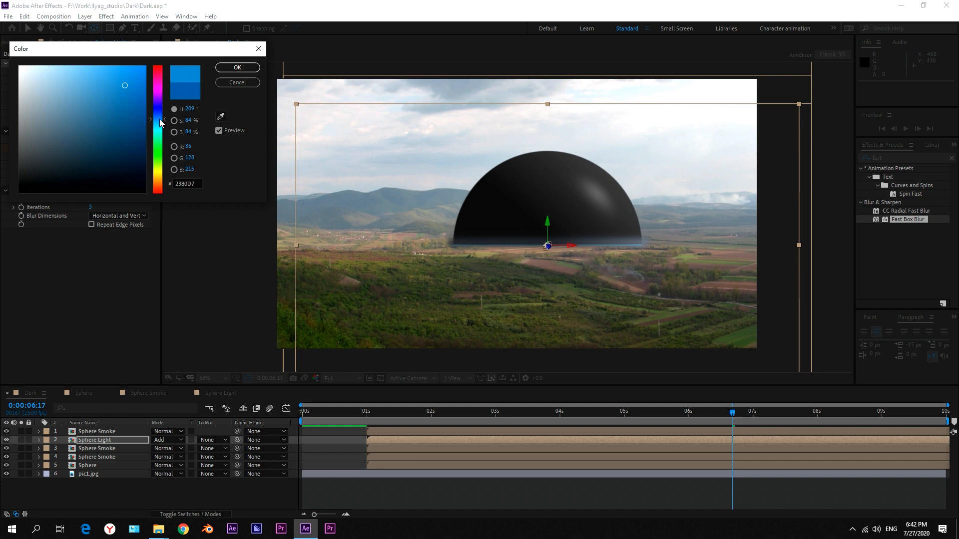
click(156, 120)
click(135, 82)
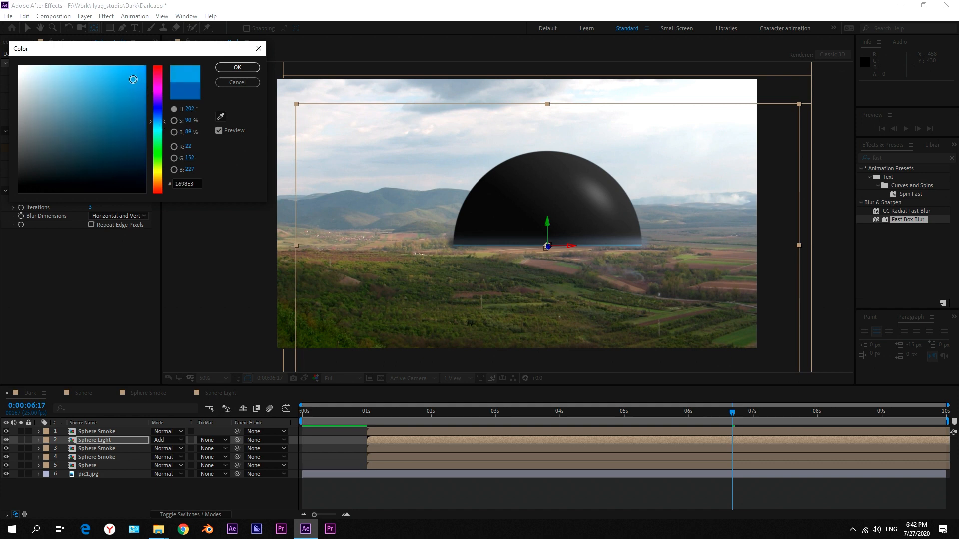
click(237, 67)
click(188, 501)
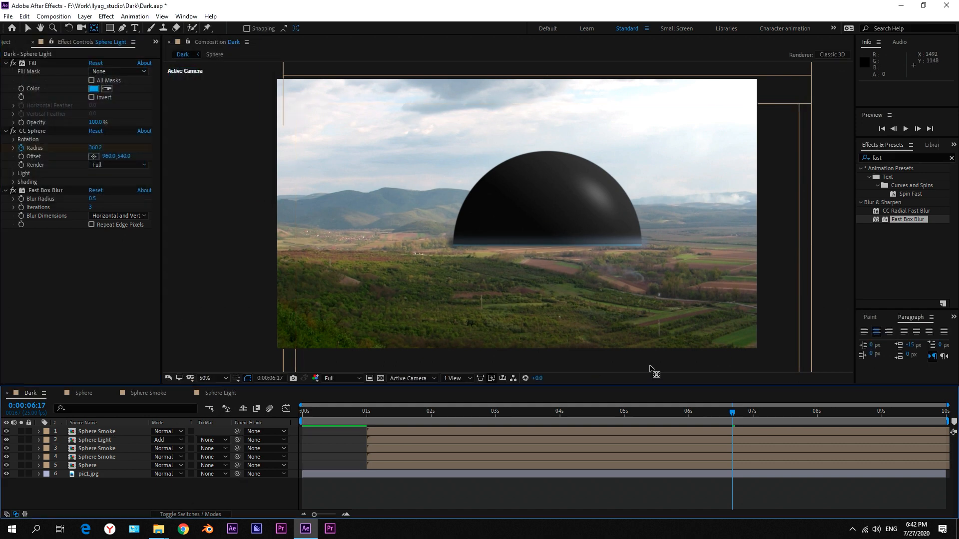
Add a Glow effect to the Sphere Light layer between CC Sphere and Fast Box Blur, with a Glow Threshold of 100%.
key(period)
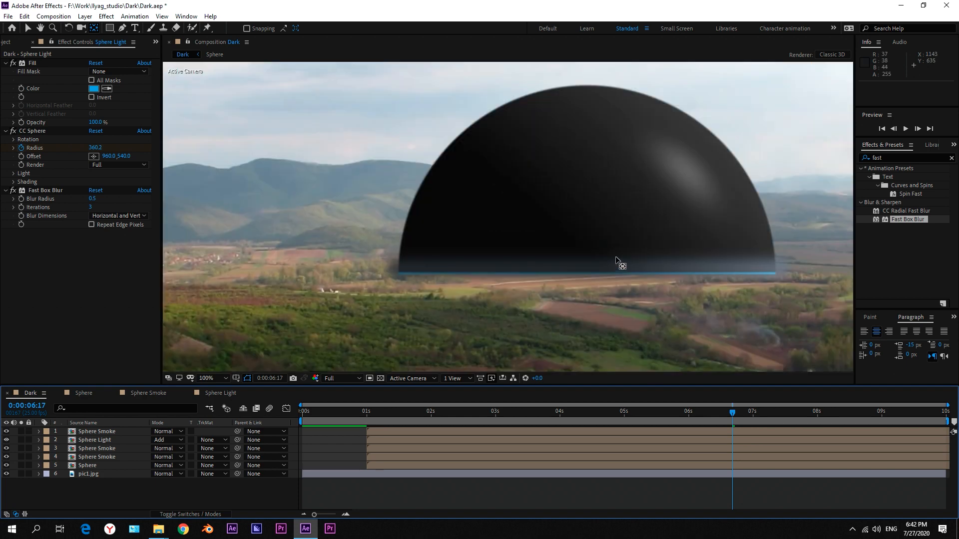
click(115, 442)
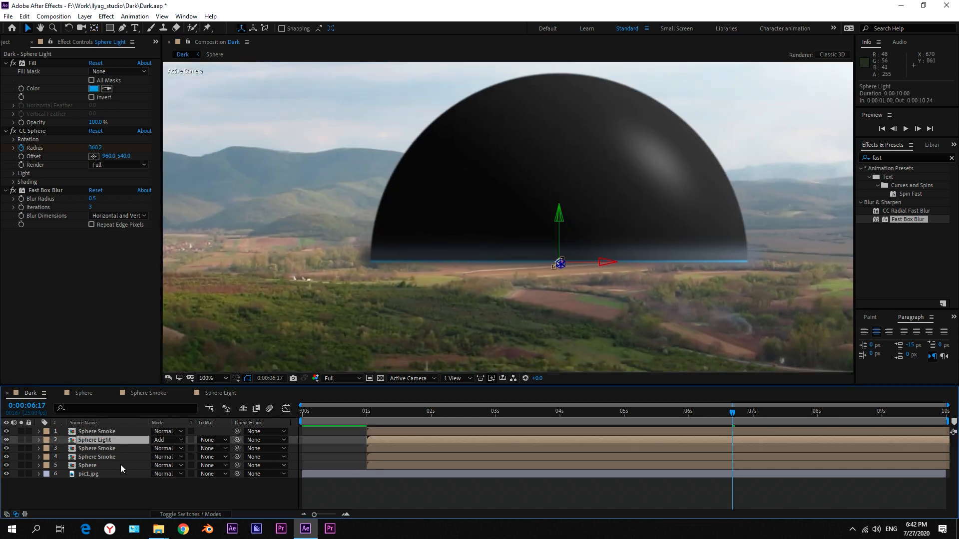
click(902, 157)
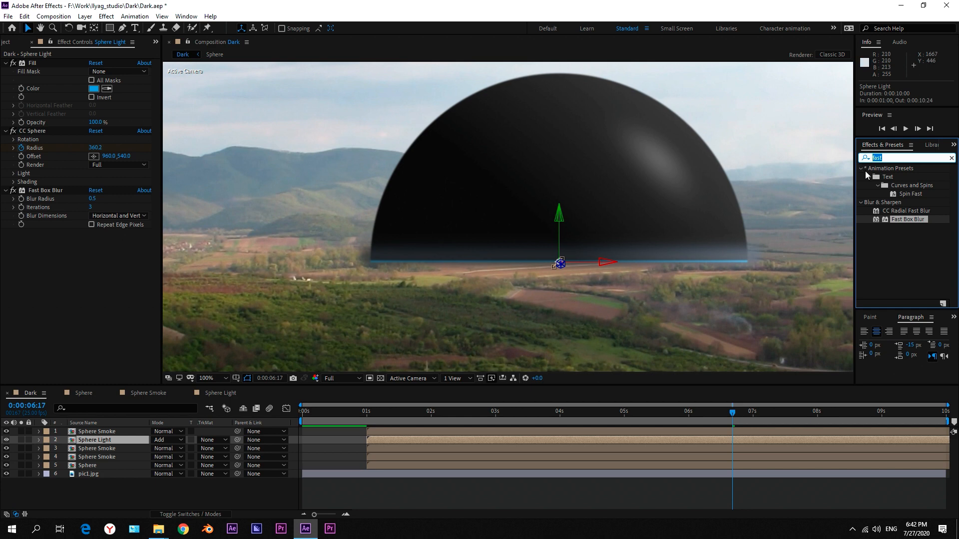
text(glow)
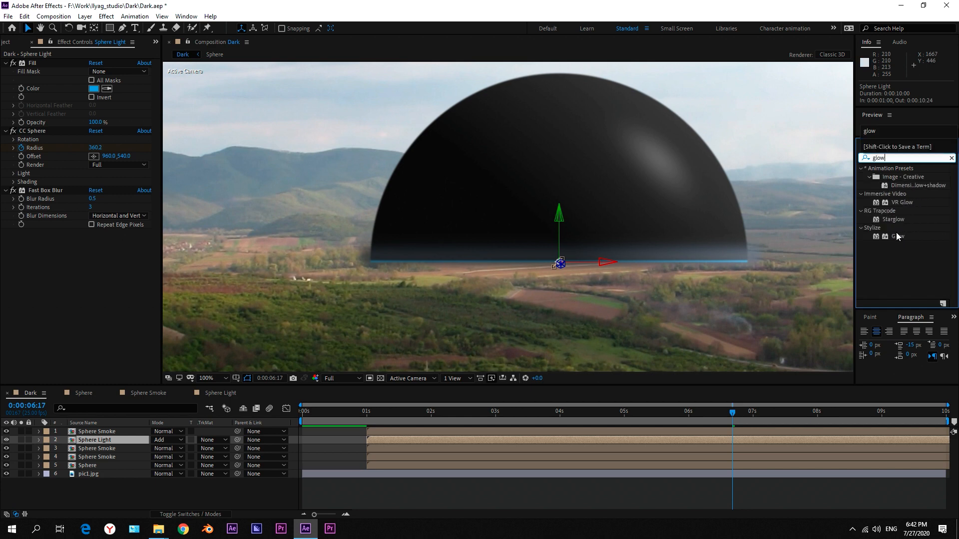
drag(897, 236, 94, 167)
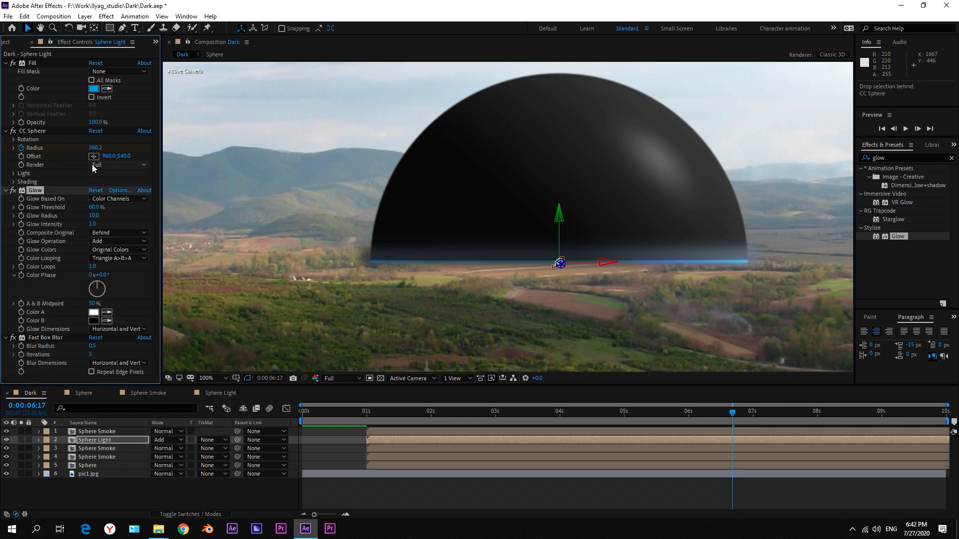
click(95, 207)
text(100)
click(96, 216)
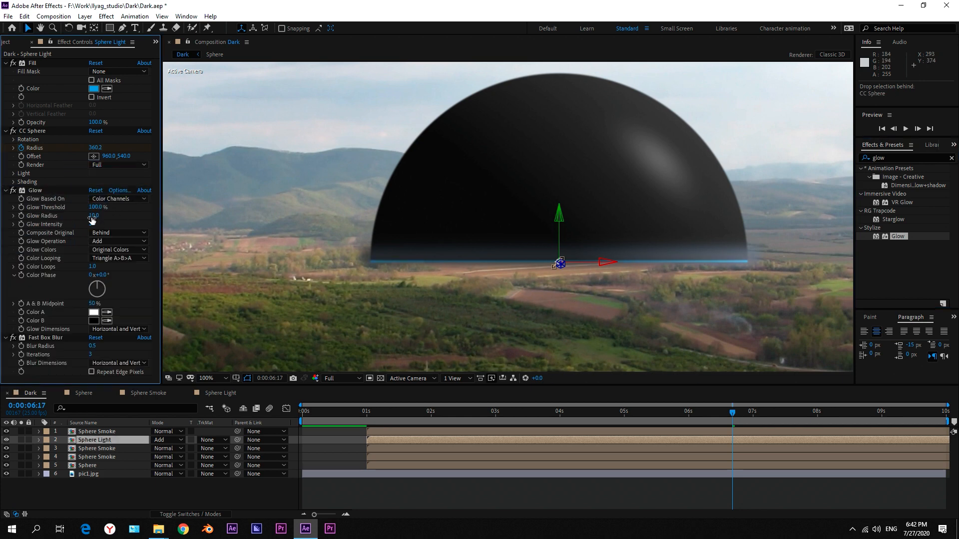
Duplicate the Glow effect on the Sphere Light layer and set the copy's Glow Threshold to 60% and Glow Radius to 50.
click(27, 194)
key(ctrl+d)
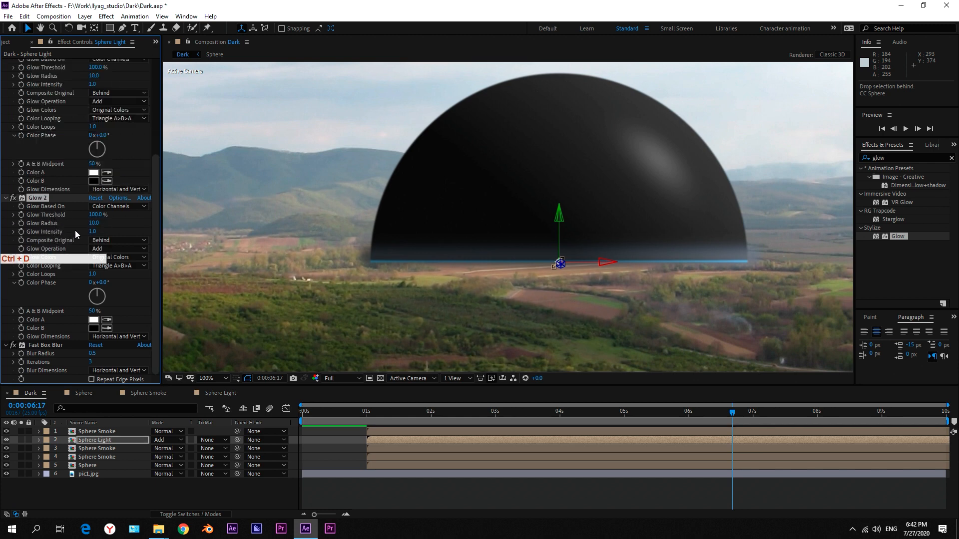
click(95, 215)
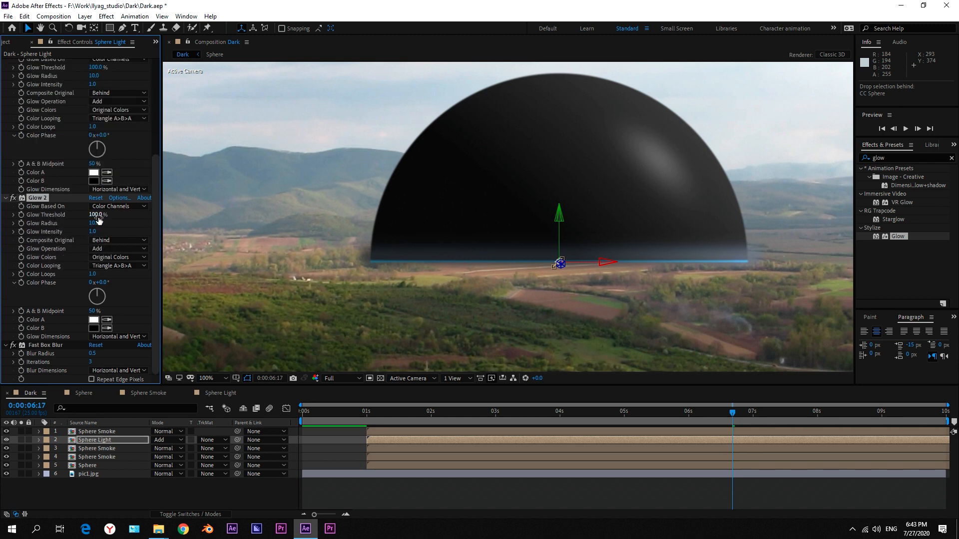
text(60)
click(94, 223)
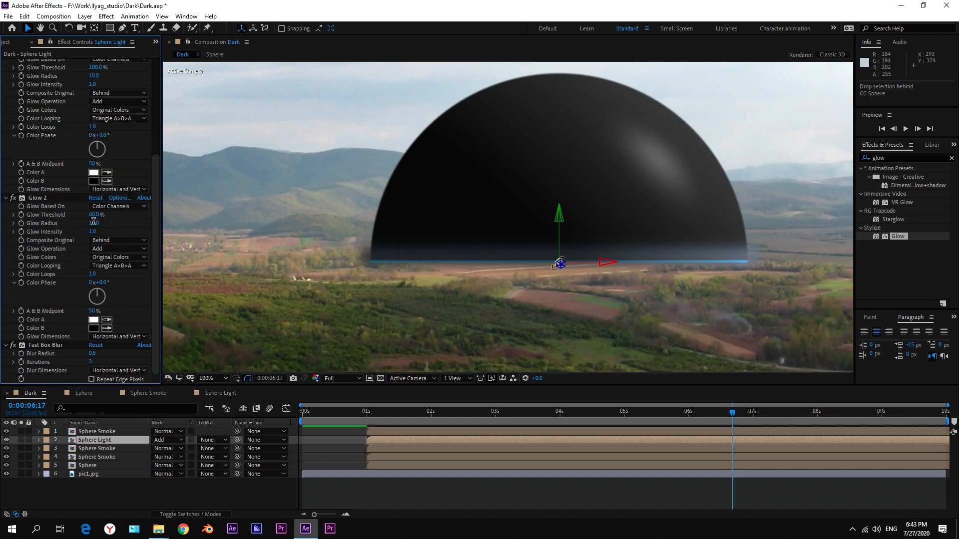
text(50)
key(Return)
Duplicate the Glow 2 effect and set the copy's Glow Threshold to 100% and Glow Radius to 100.
click(48, 200)
key(ctrl+d)
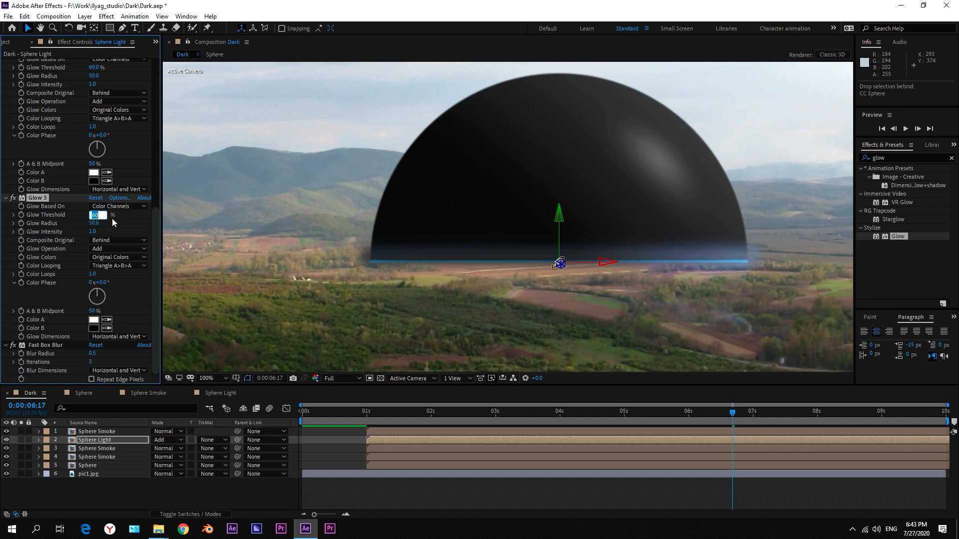
key(Tab)
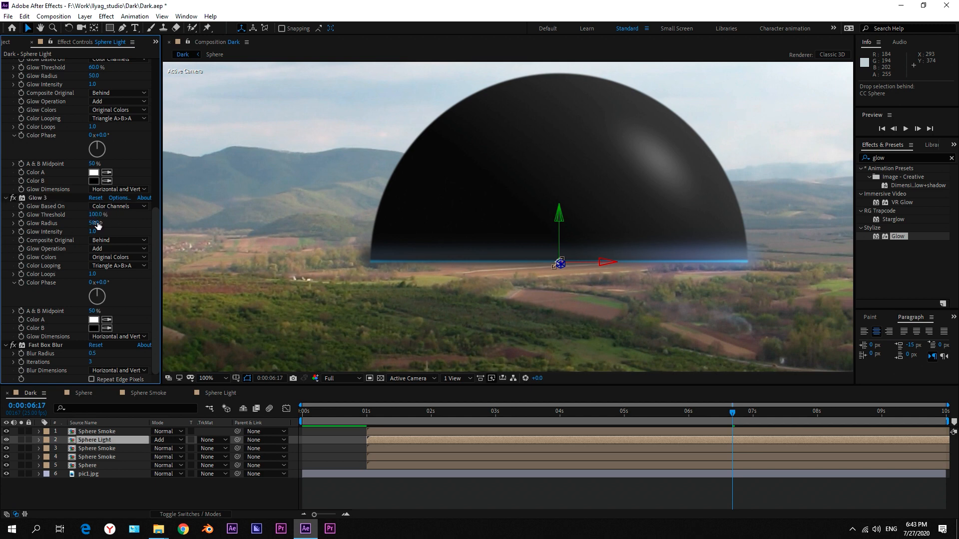
text(100)
key(Return)
Change the Sphere Light layer's Fill color to the saturated blue 2458FF.
drag(158, 232, 158, 86)
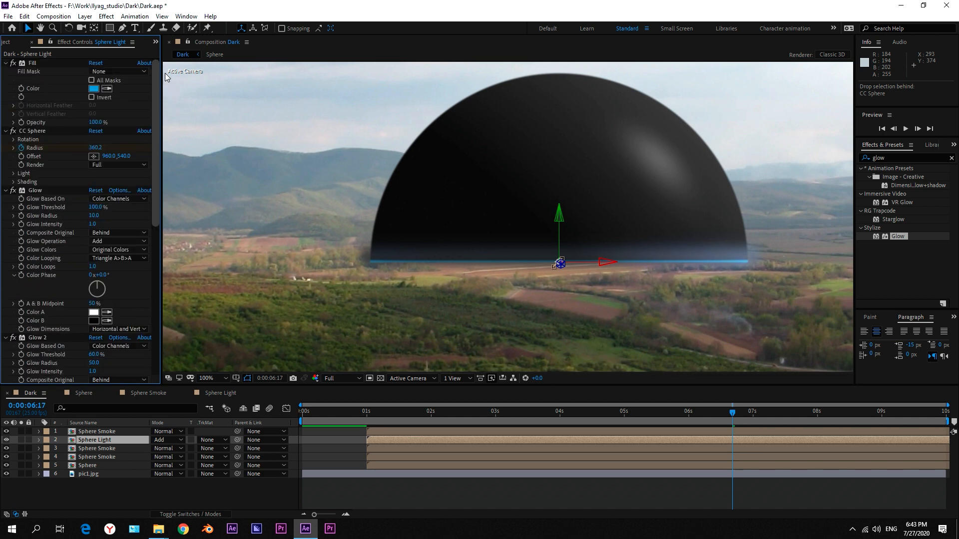
click(93, 89)
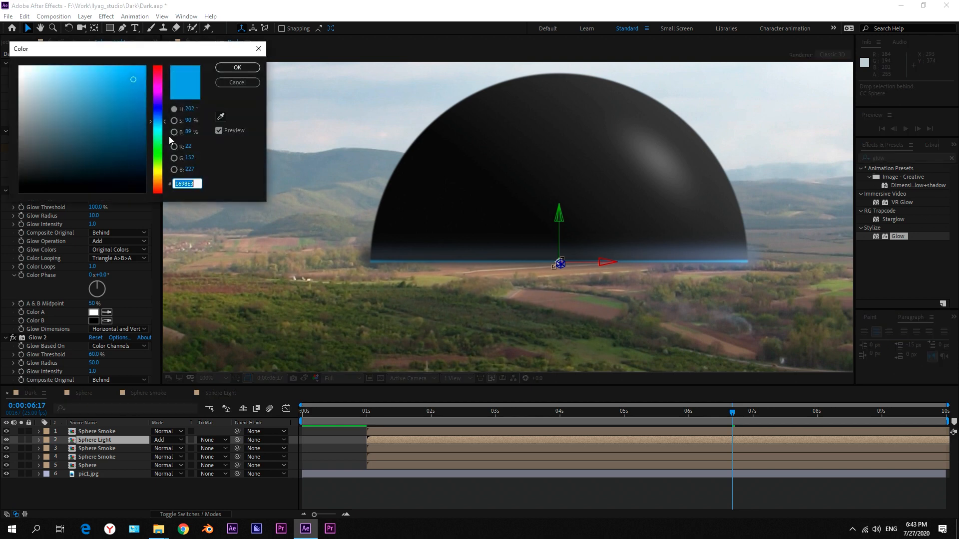
mouse_move(156, 122)
mouse_down()
mouse_move(158, 111)
mouse_move(156, 124)
mouse_up()
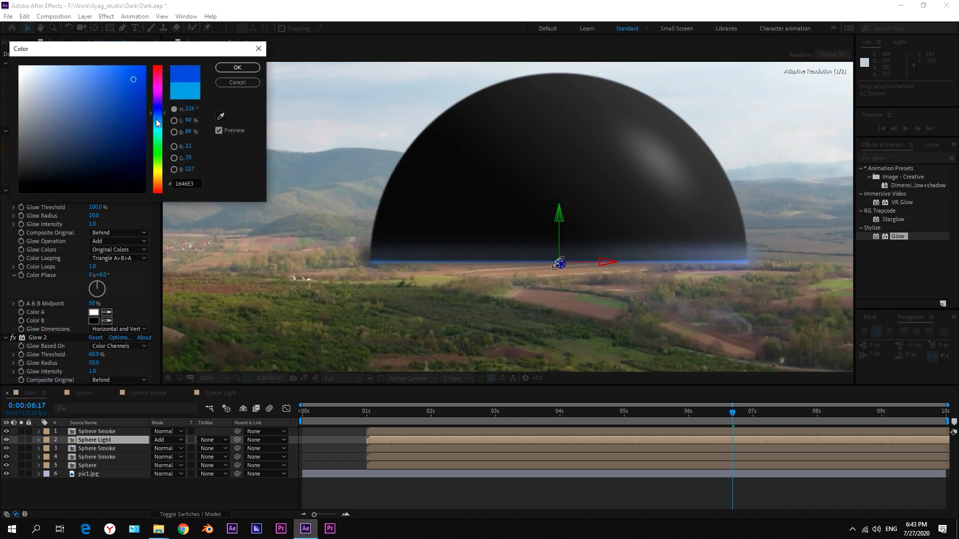
drag(133, 84, 170, 56)
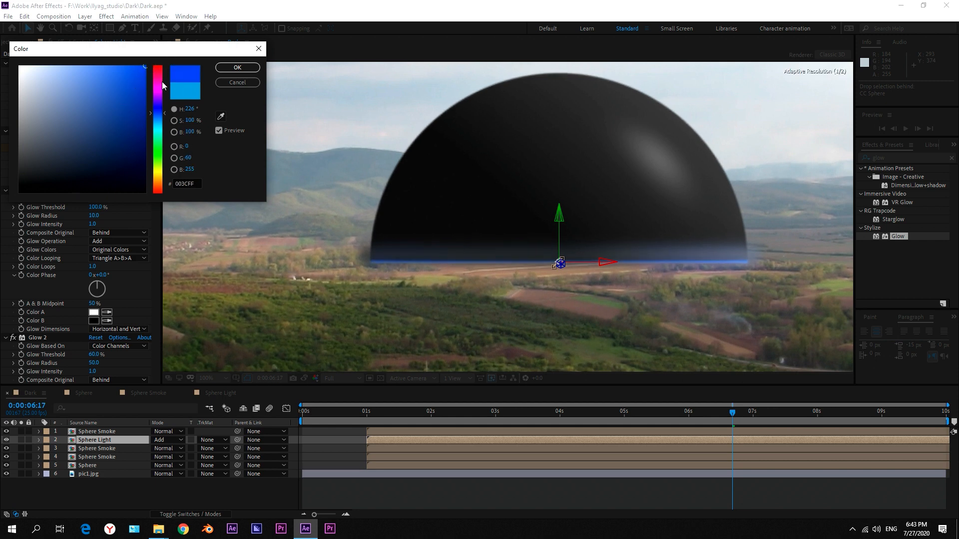
drag(133, 84, 128, 58)
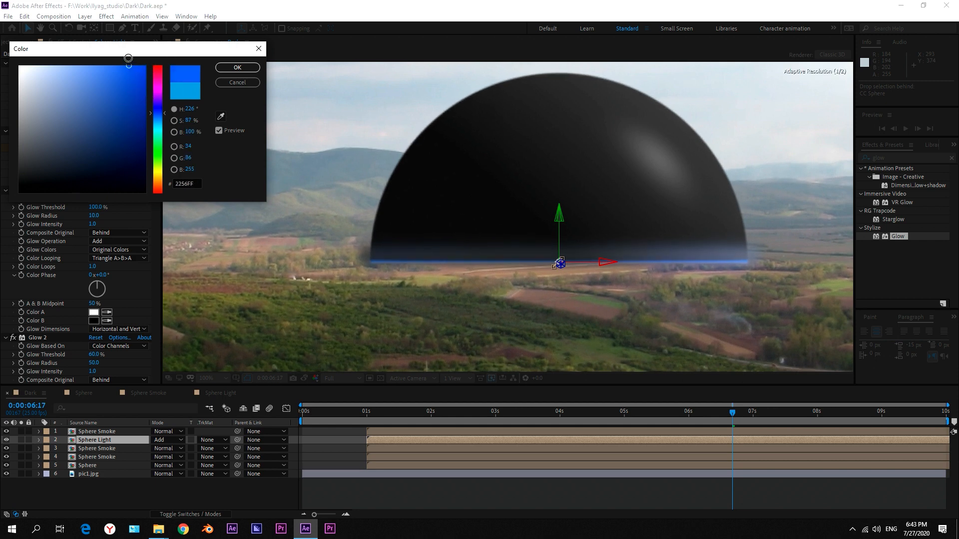
click(238, 68)
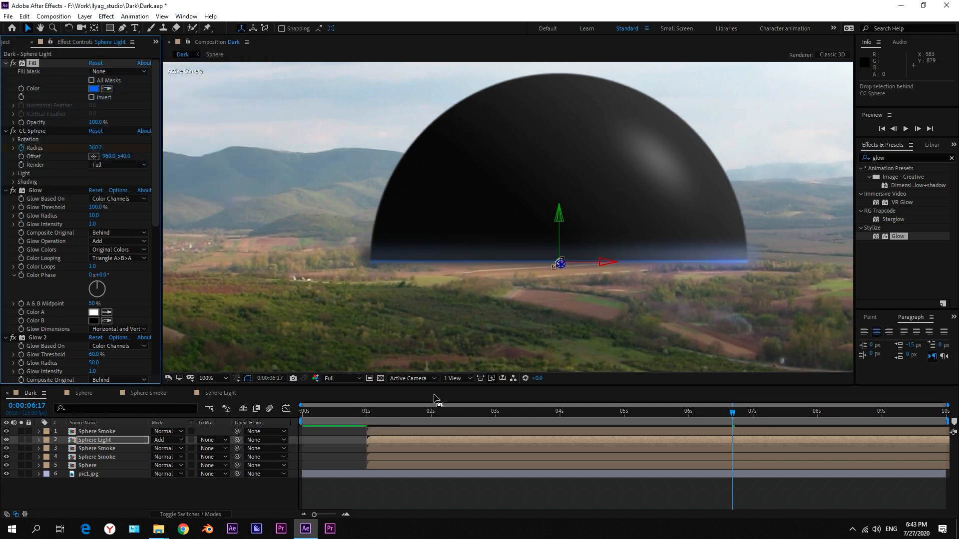
Add a Roughen Edges effect to the Sphere Light layer between CC Sphere and Glow, and collapse the Glow and Fast Box Blur settings.
double_click(907, 158)
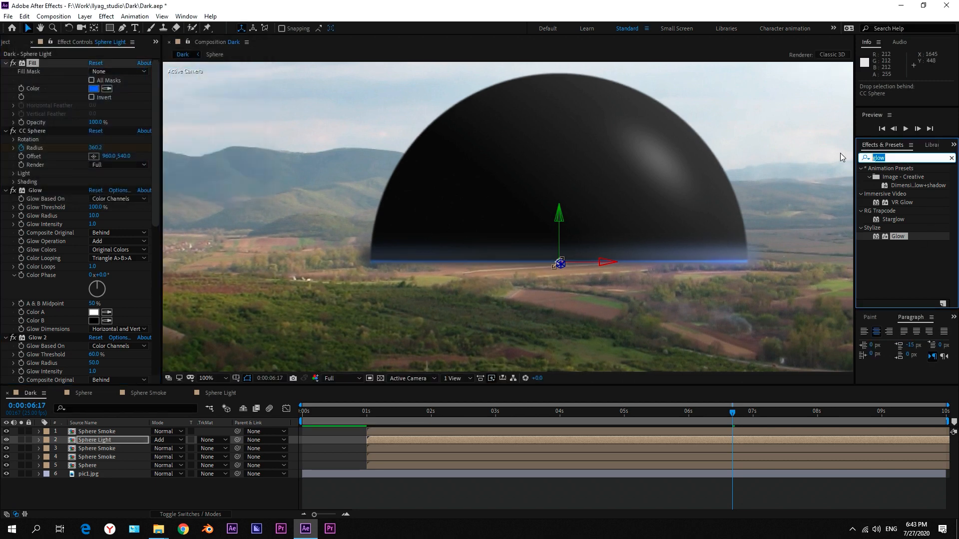
text(rough)
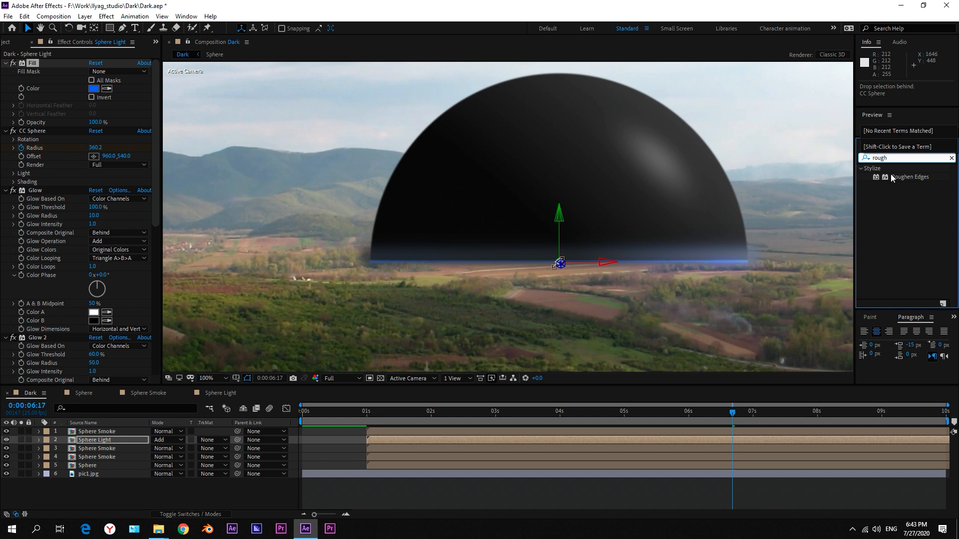
drag(892, 177, 55, 156)
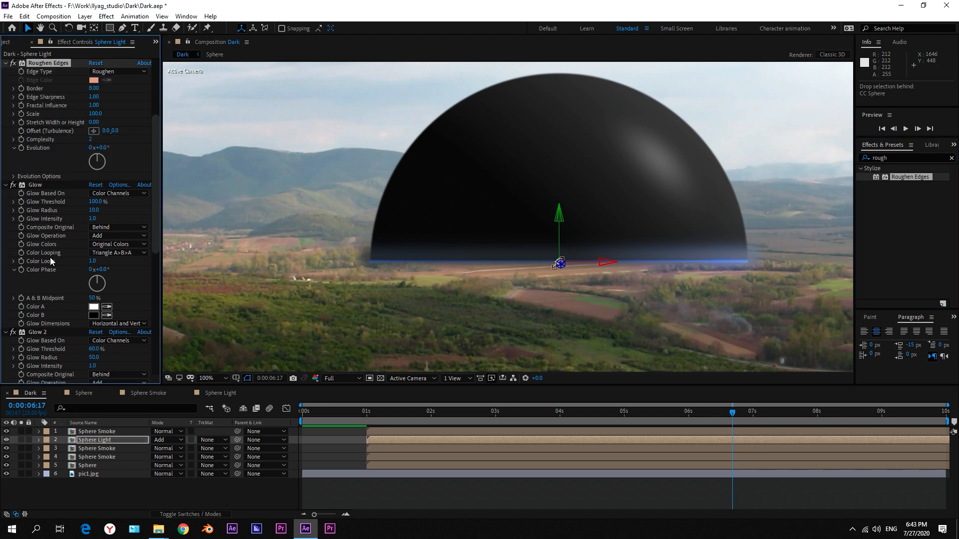
click(6, 185)
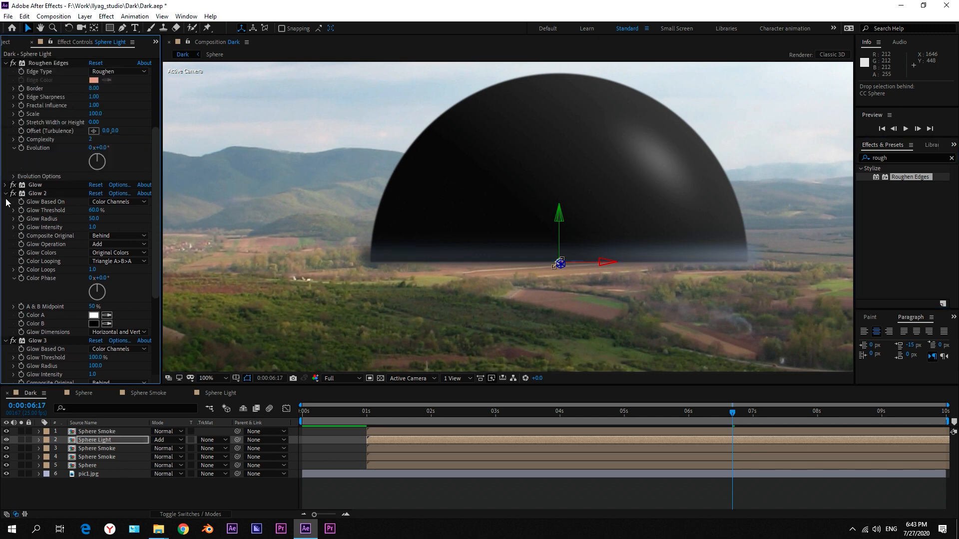
click(6, 194)
click(6, 202)
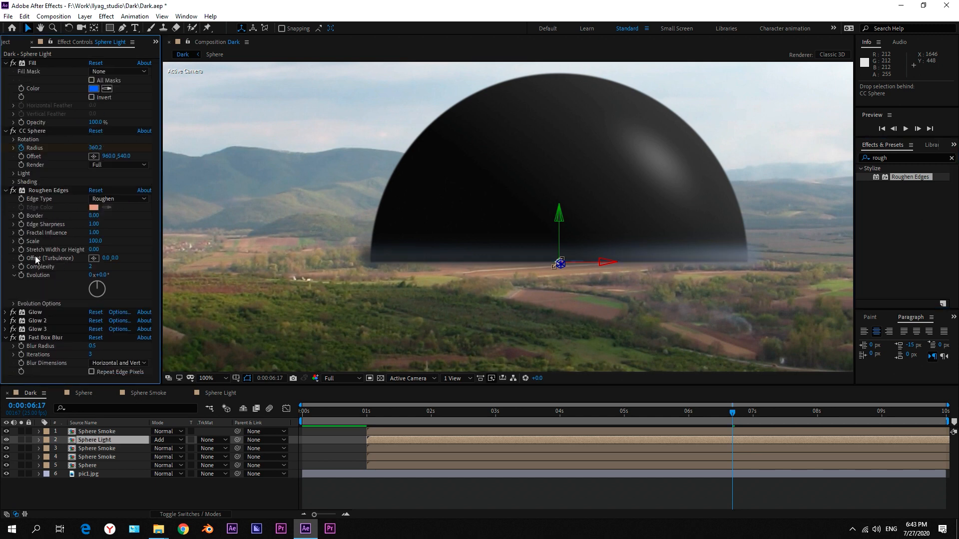
click(6, 338)
Set the Border of the Roughen Edges effect to 7.
click(45, 193)
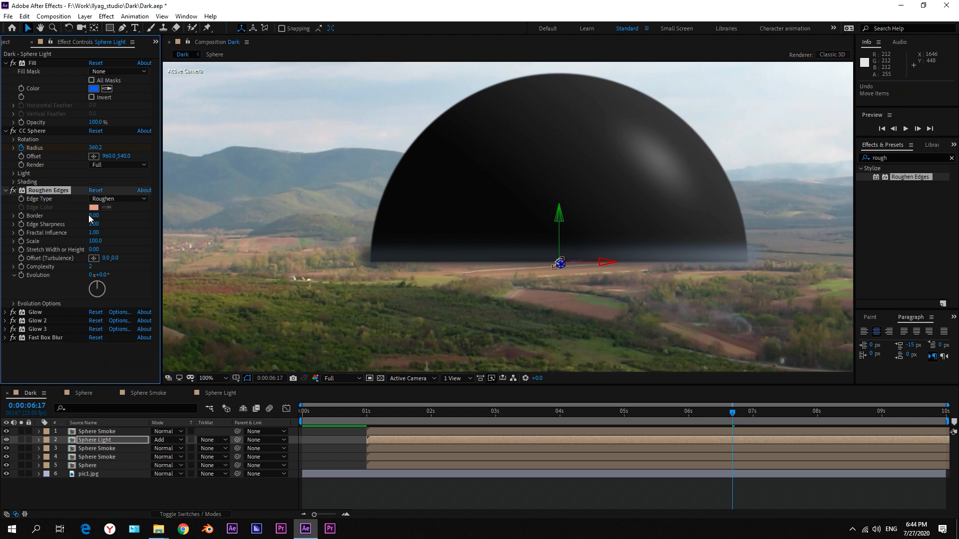
click(93, 216)
text(7)
click(128, 225)
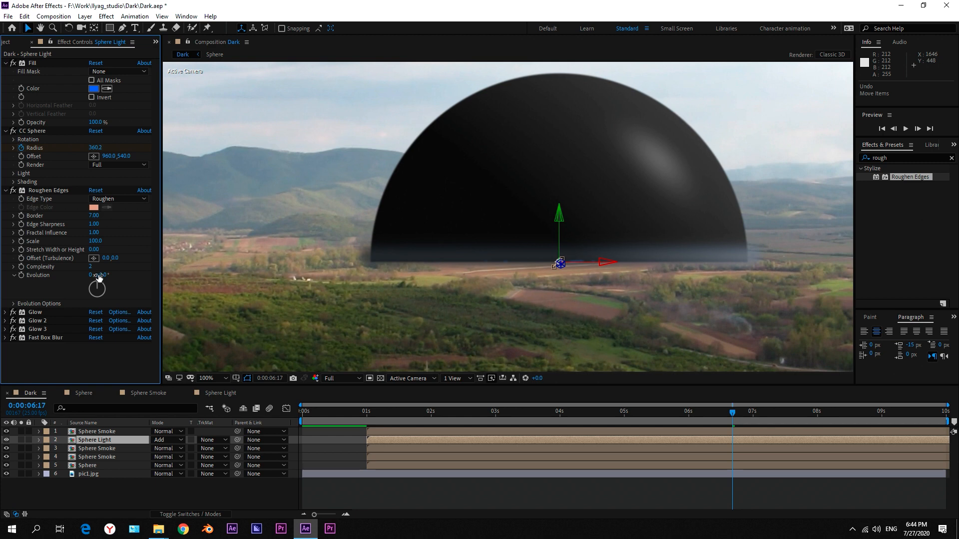
Keyframe the Roughen Edges Evolution on the Sphere Light layer and place this first keyframe at 0:00:04:00.
shift+click(368, 413)
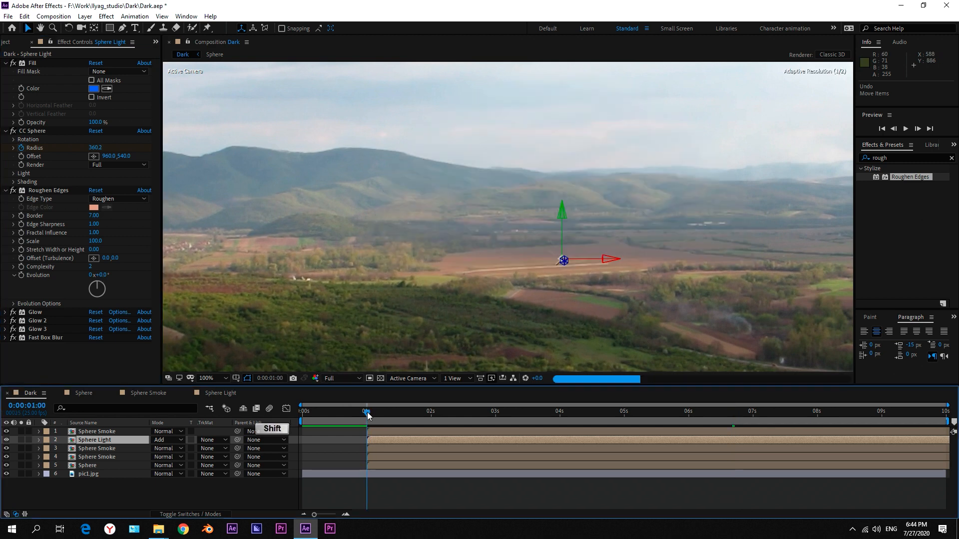
click(22, 276)
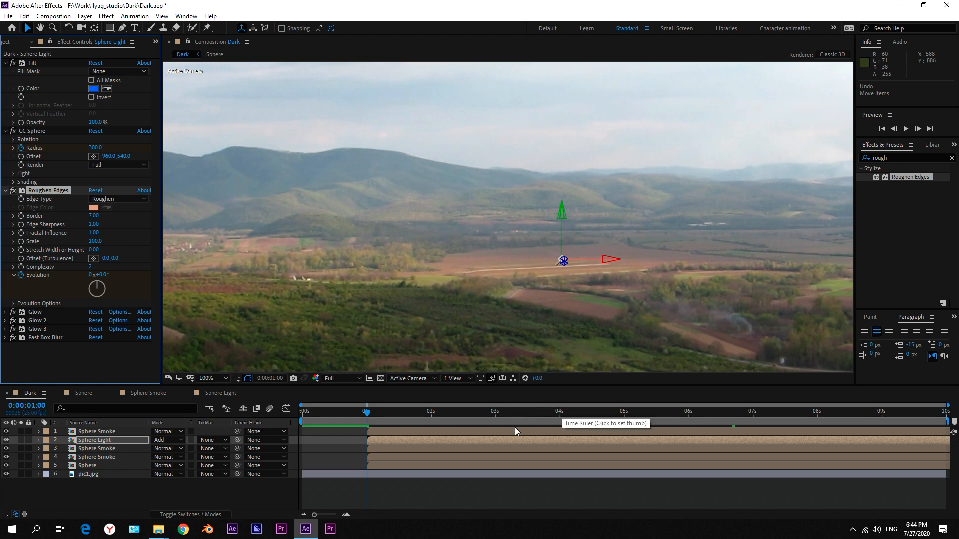
key(u)
drag(585, 418, 559, 420)
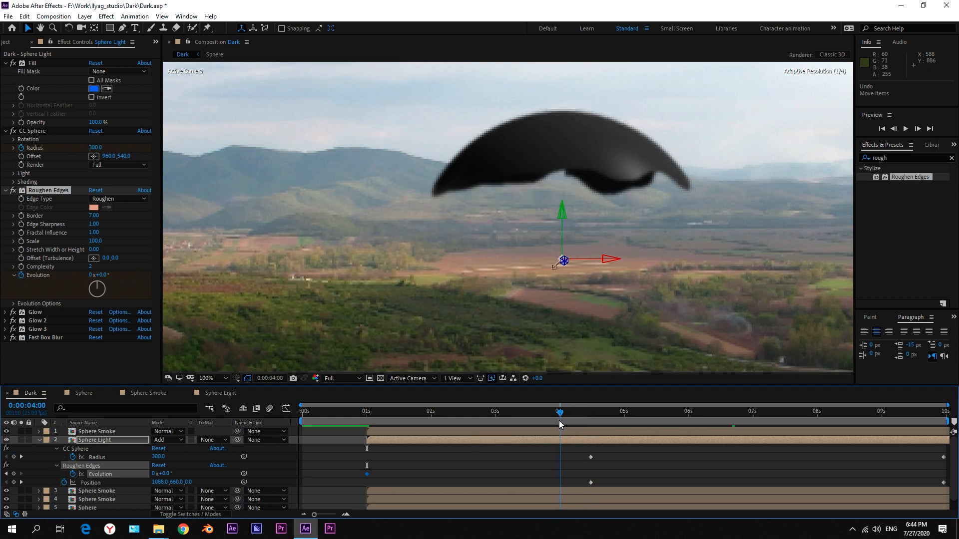
drag(367, 474, 560, 474)
Add an Evolution keyframe of 6 revolutions at 0:00:09:24 for Roughen Edges on the Sphere Light layer.
click(642, 417)
drag(908, 423, 943, 423)
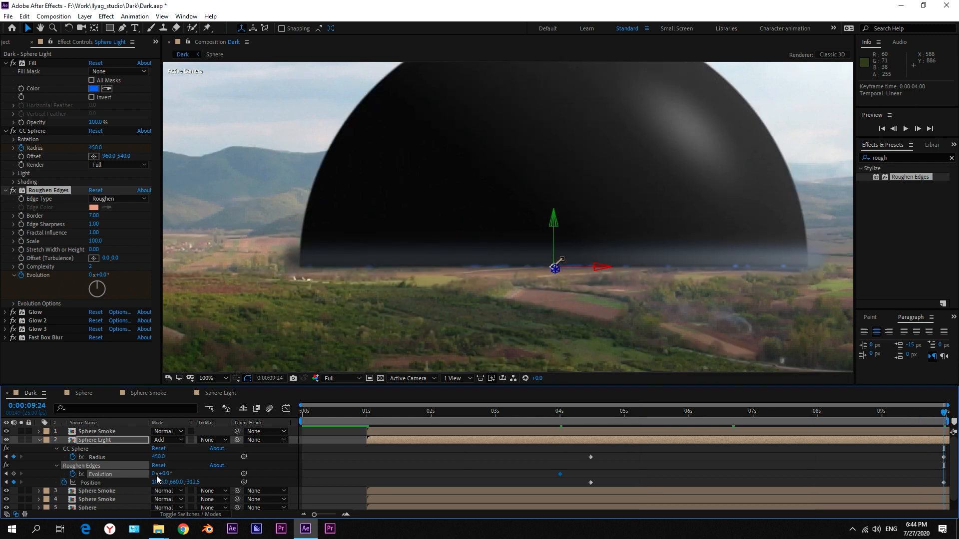
click(153, 474)
text(6)
click(178, 470)
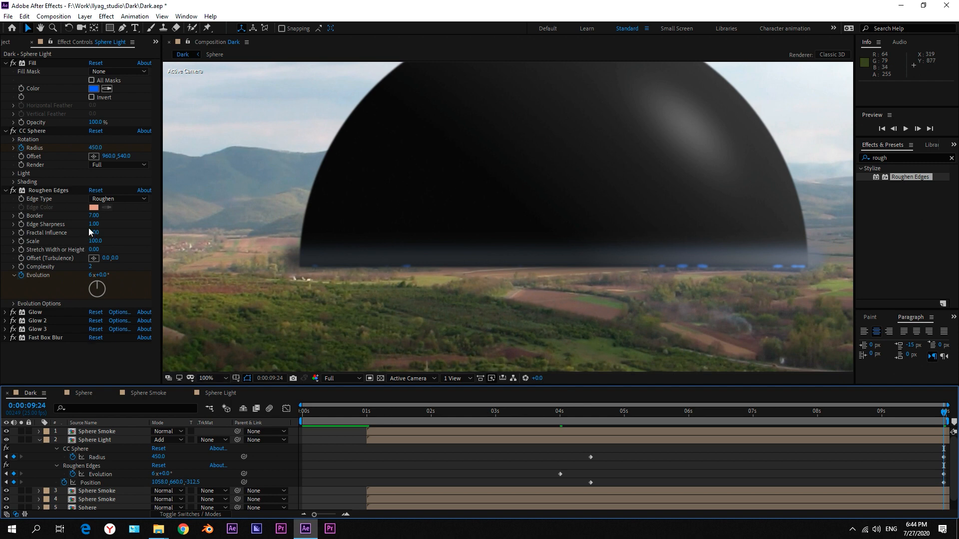
In the Sphere Light composition, set the Mask layer's vertical scale to 0.3%.
click(784, 414)
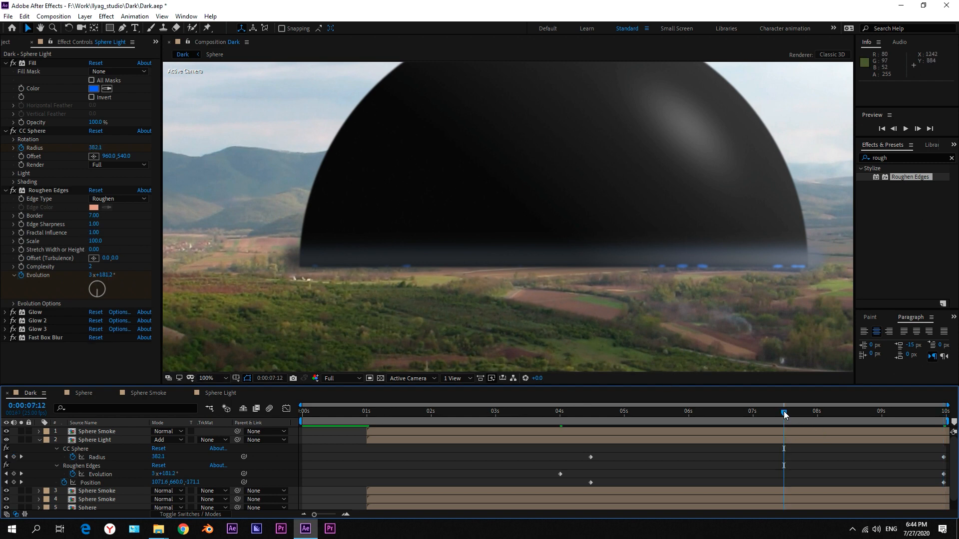
click(820, 419)
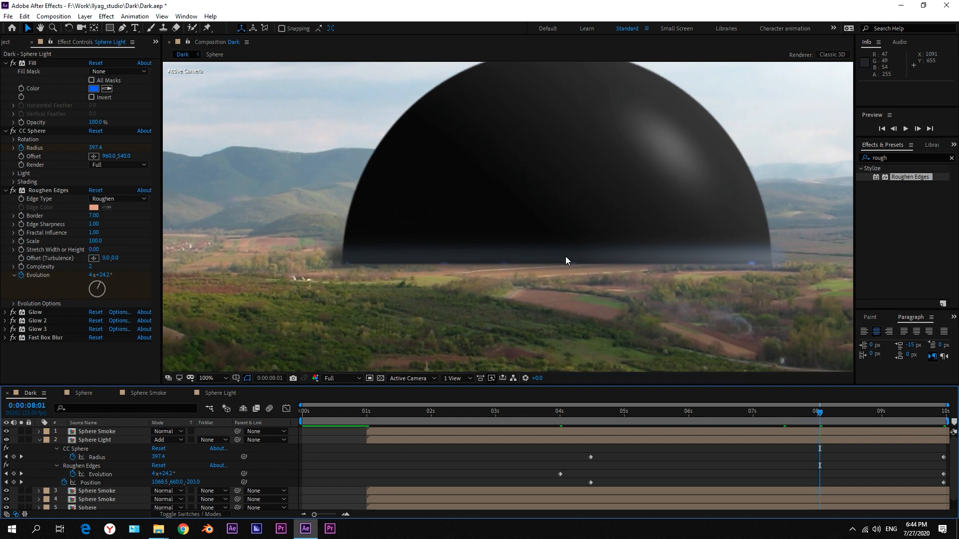
click(48, 190)
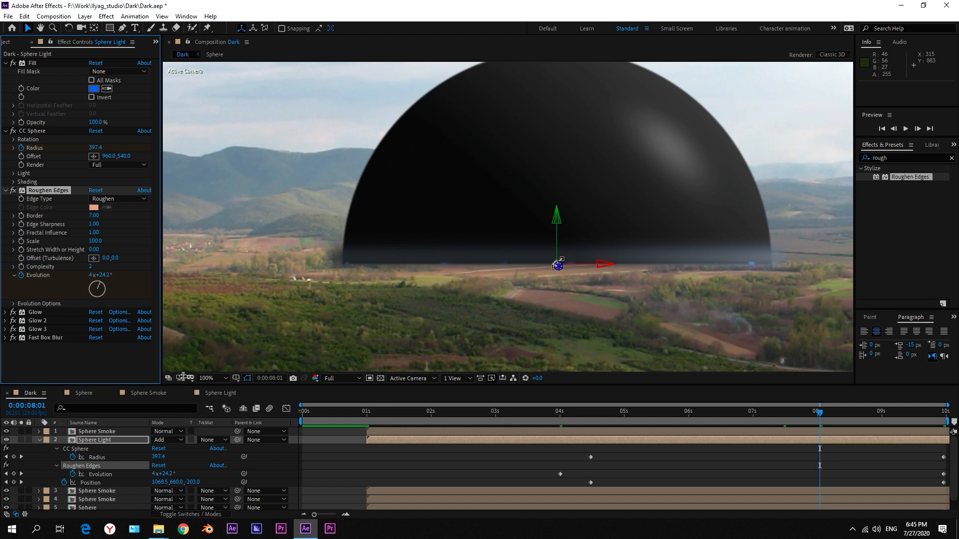
click(214, 394)
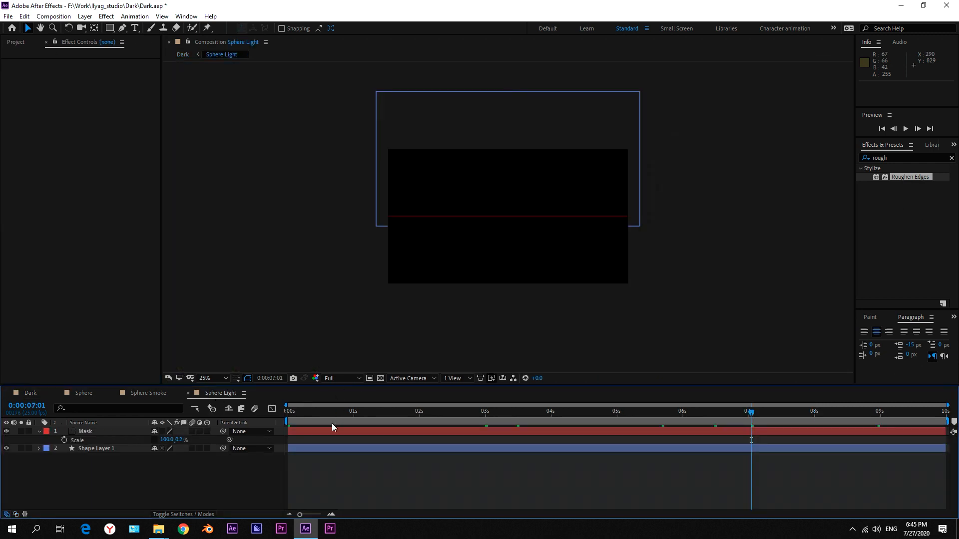
click(179, 440)
text(0.3)
key(Return)
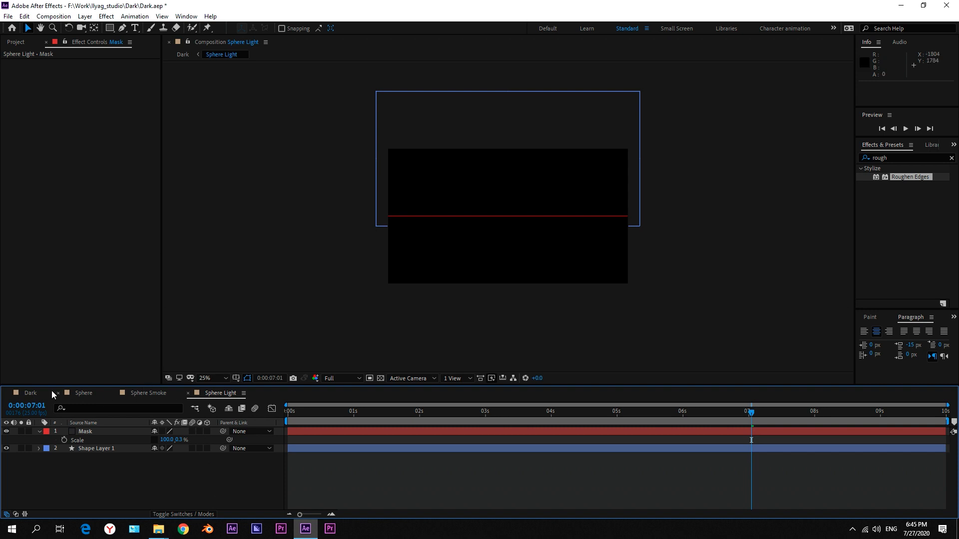
Back in the Dark composition, set the Roughen Edges Border on the Sphere Light layer to 6.
click(30, 394)
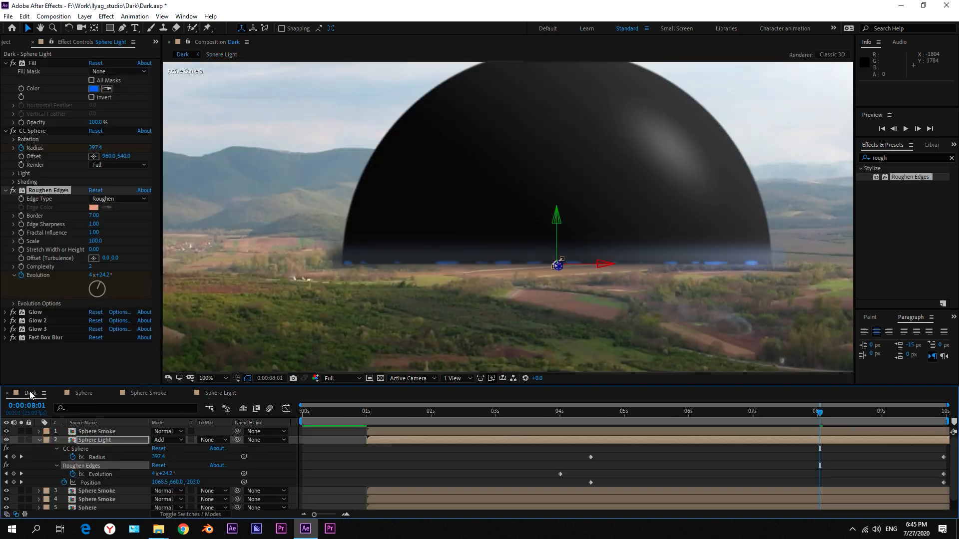
click(94, 216)
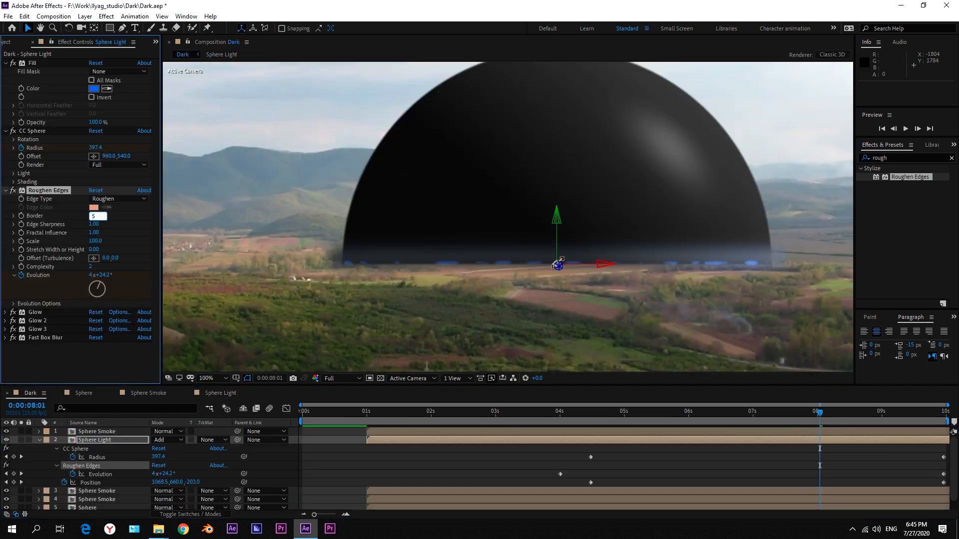
text(5)
key(Return)
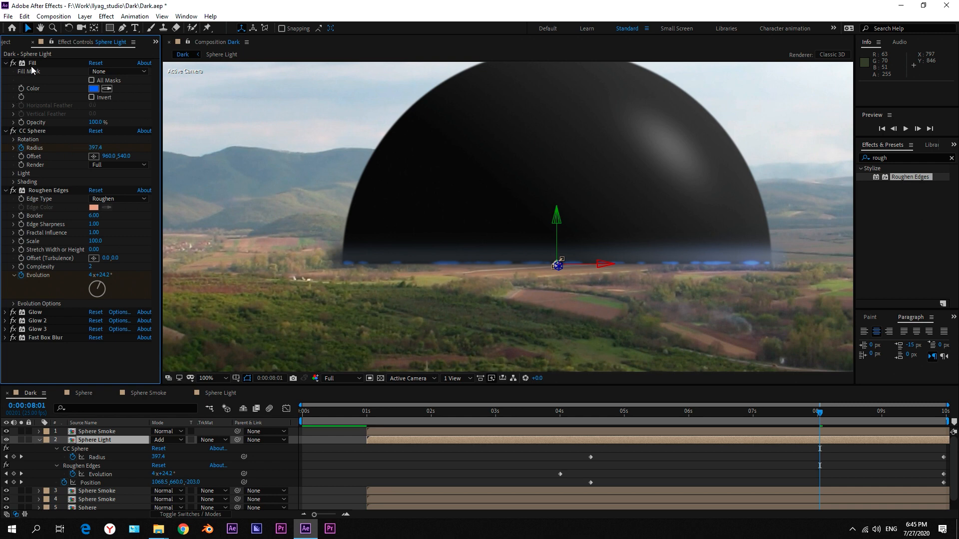
Move the Fill effect between Roughen Edges and Glow on the Sphere Light layer, and deselect the layer.
drag(32, 63, 54, 289)
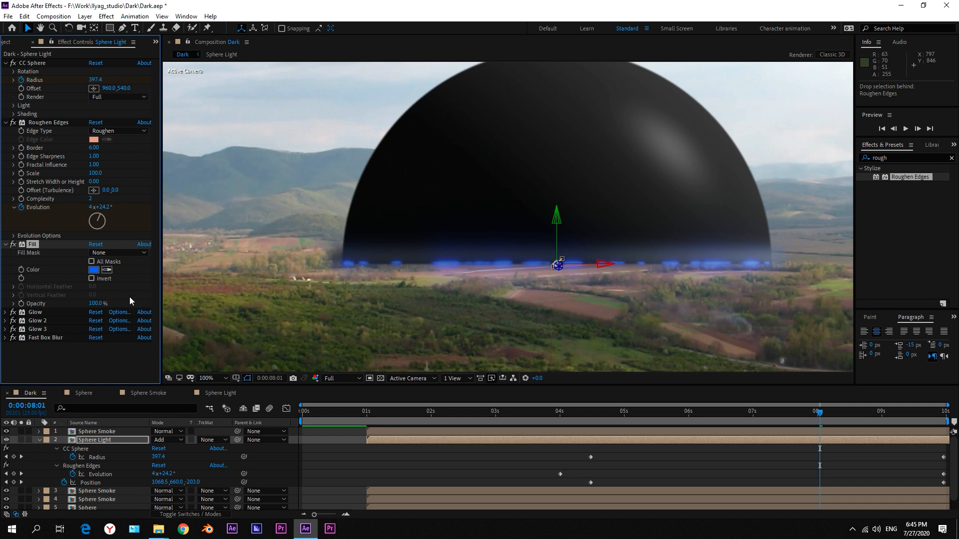
click(831, 449)
scroll(618, 284, down, 1)
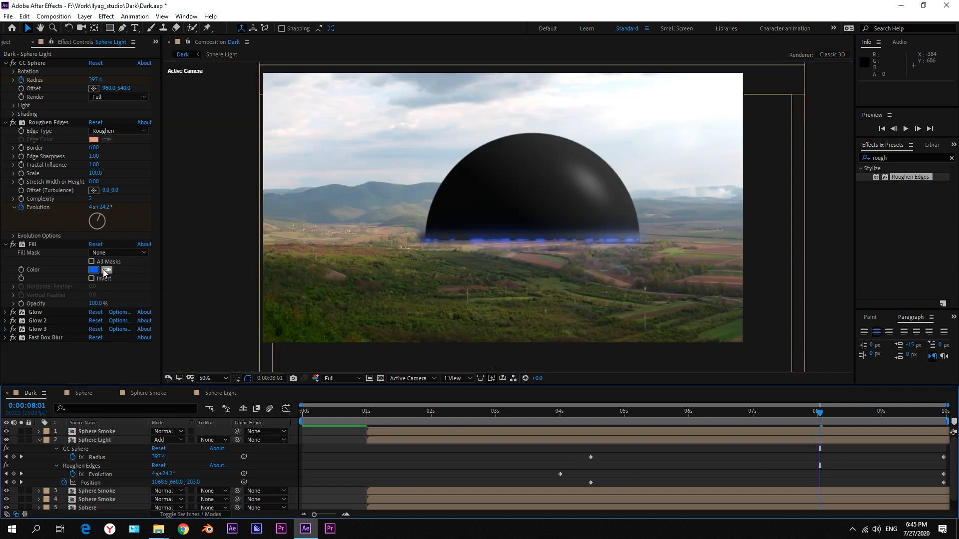
Shift the Sphere Light layer's Fill color to the lighter blue 248BFF and deselect the layer.
click(94, 271)
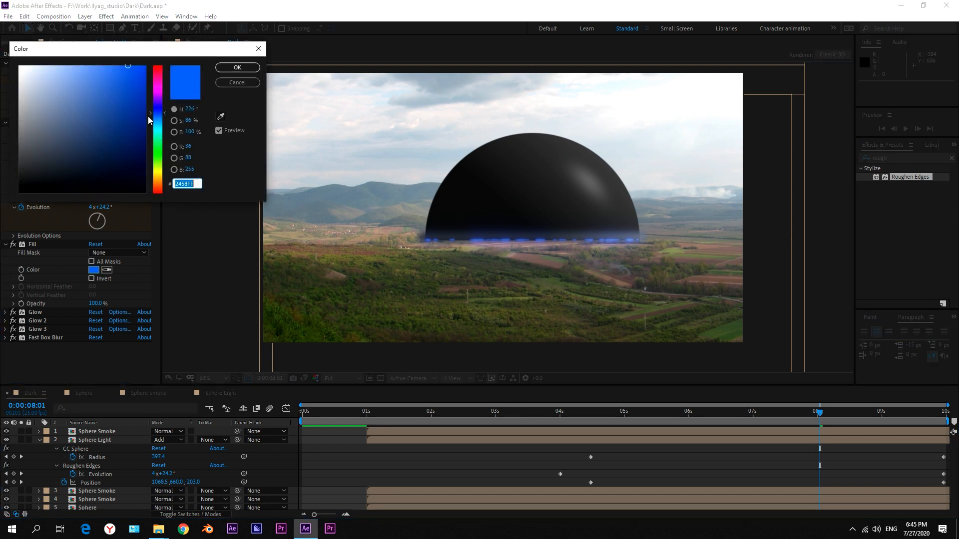
click(158, 119)
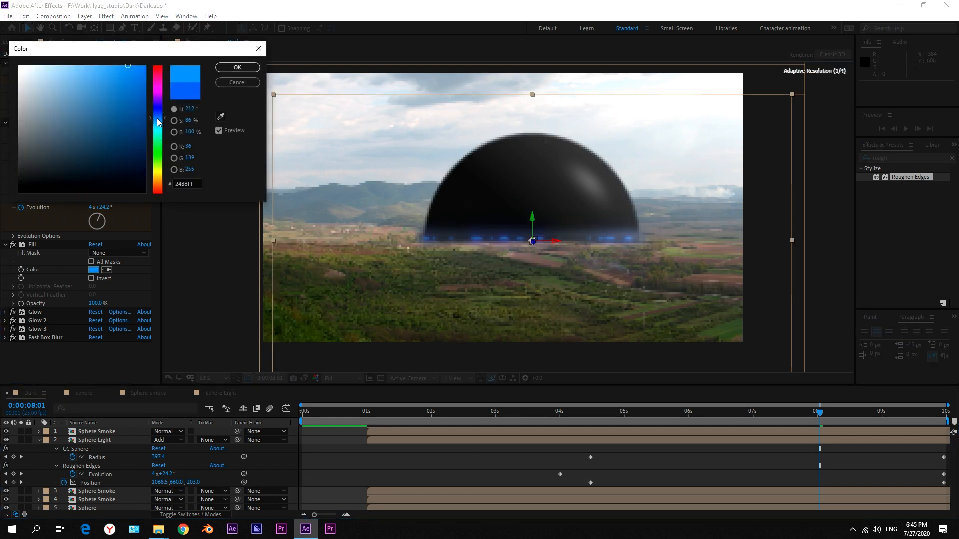
click(238, 67)
click(765, 465)
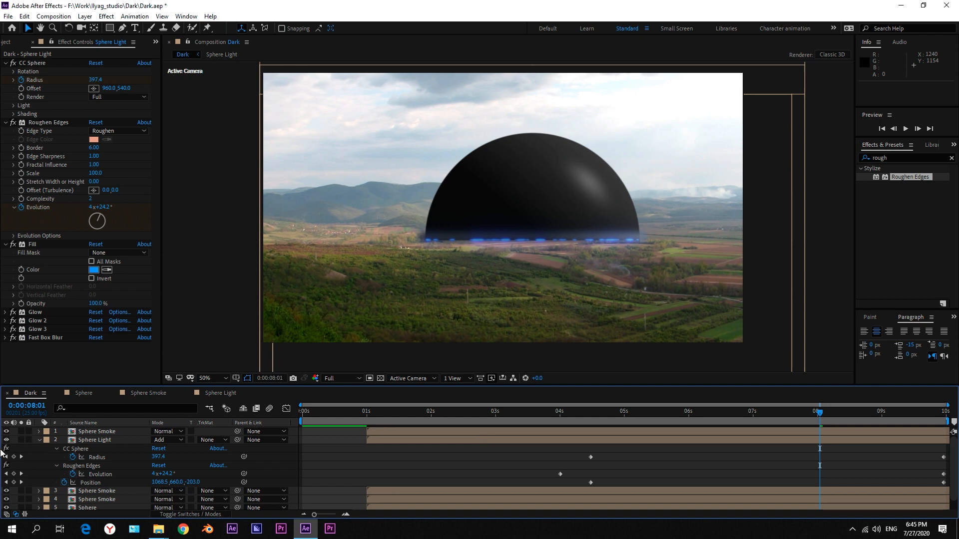
Lower the top Sphere Smoke layer's final Position keyframe at 0:00:09:24 to a Y value of 675.
click(38, 441)
click(14, 314)
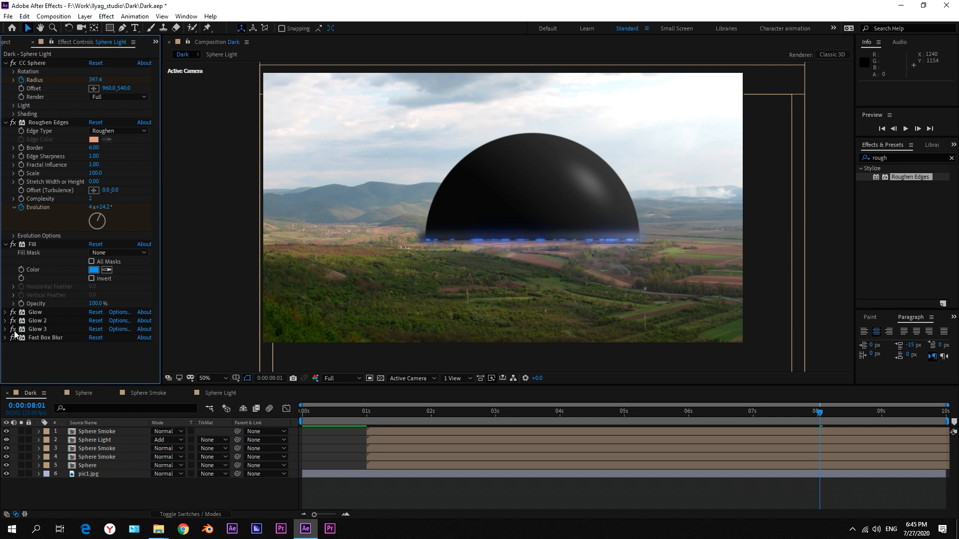
click(106, 432)
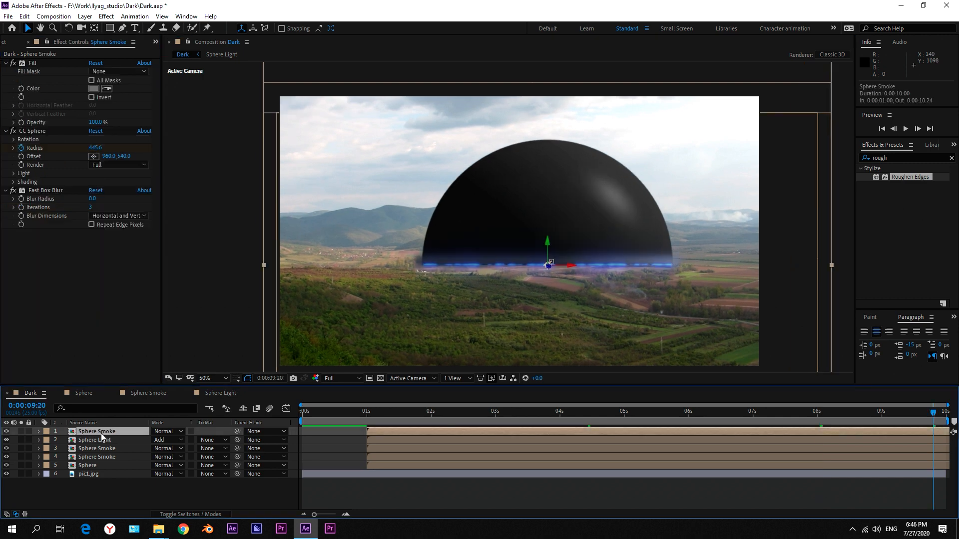
key(u)
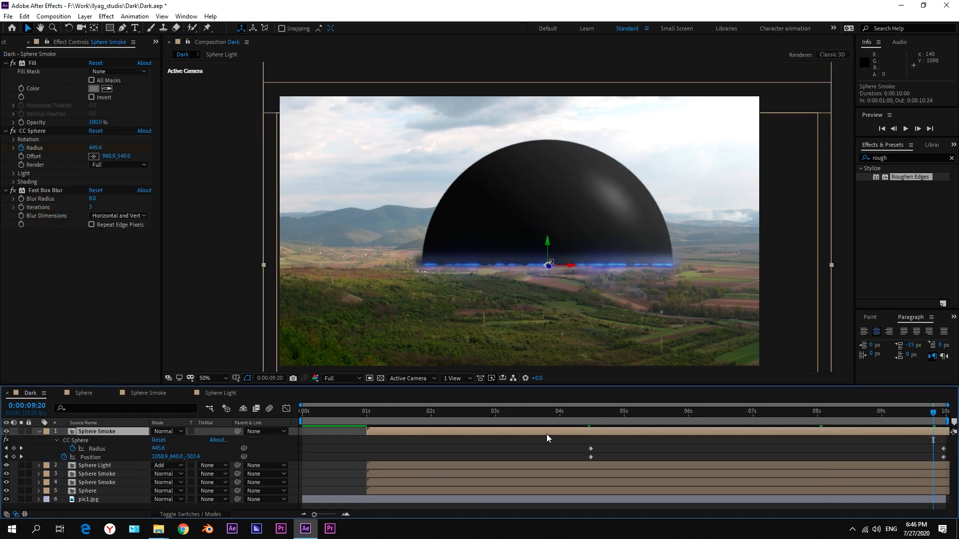
click(591, 412)
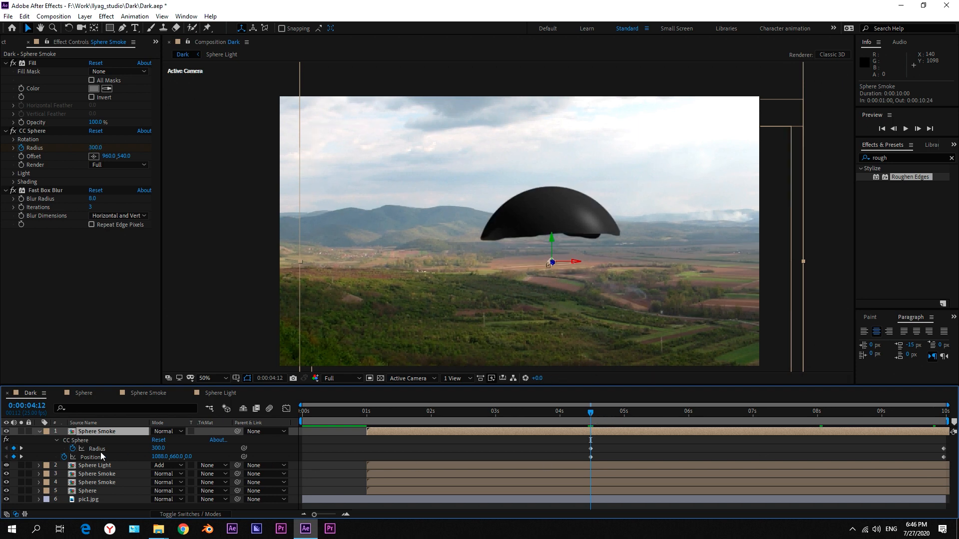
click(941, 415)
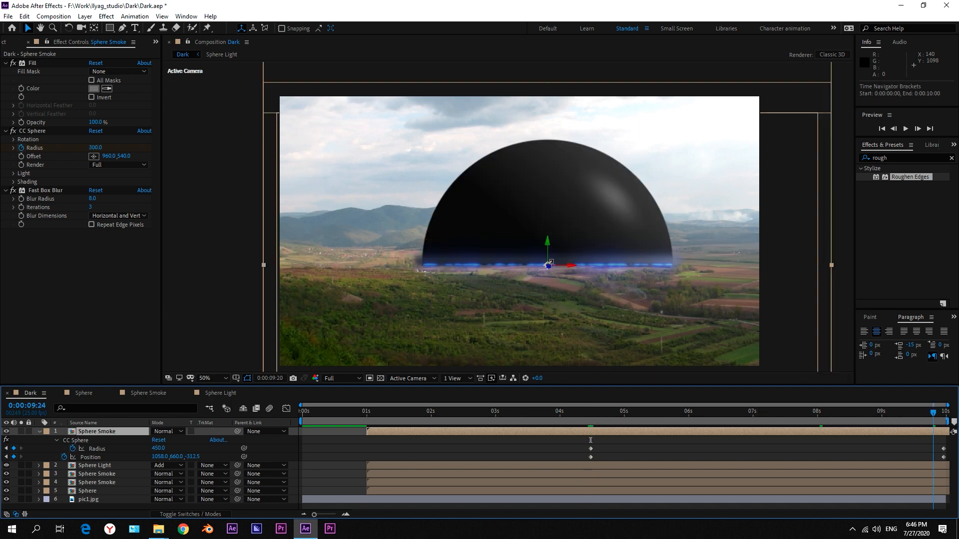
click(104, 457)
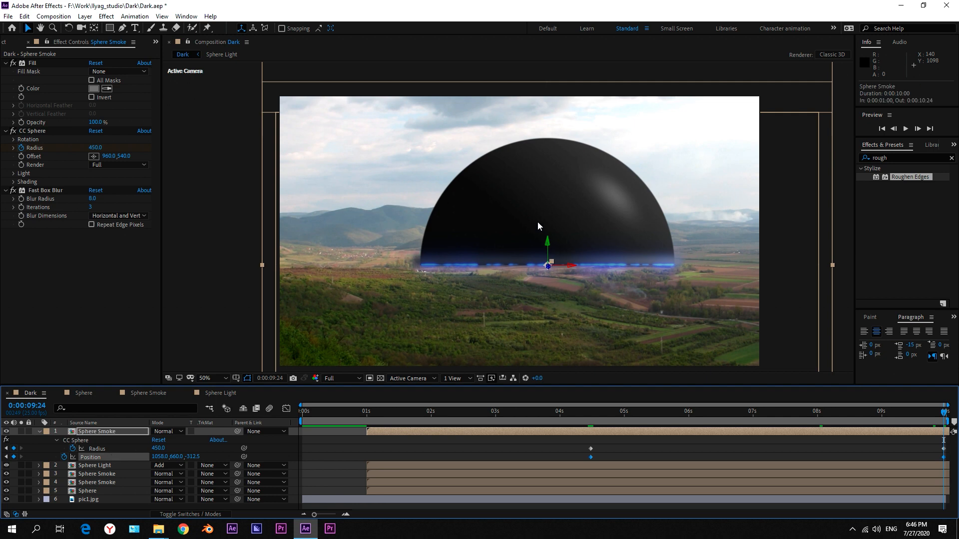
key(.)
drag(606, 227, 606, 236)
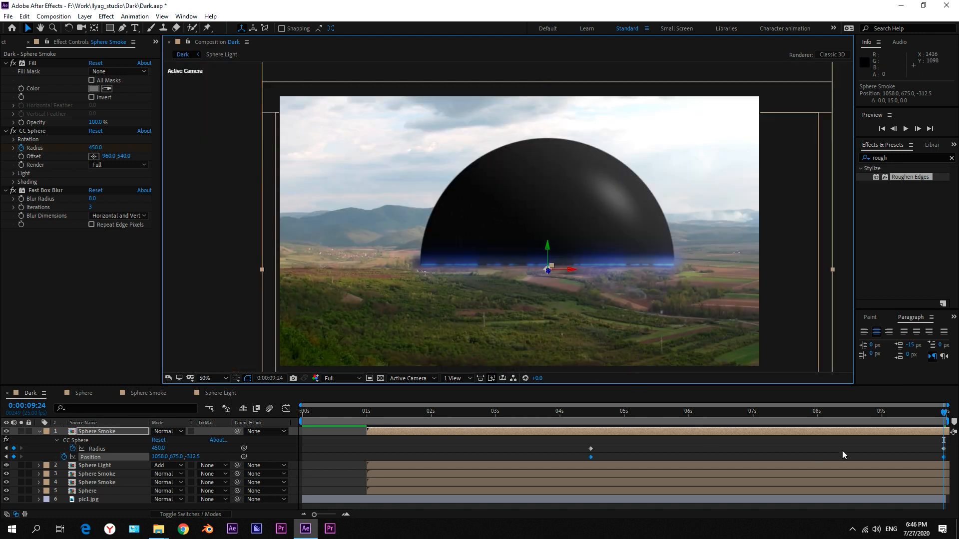
click(867, 444)
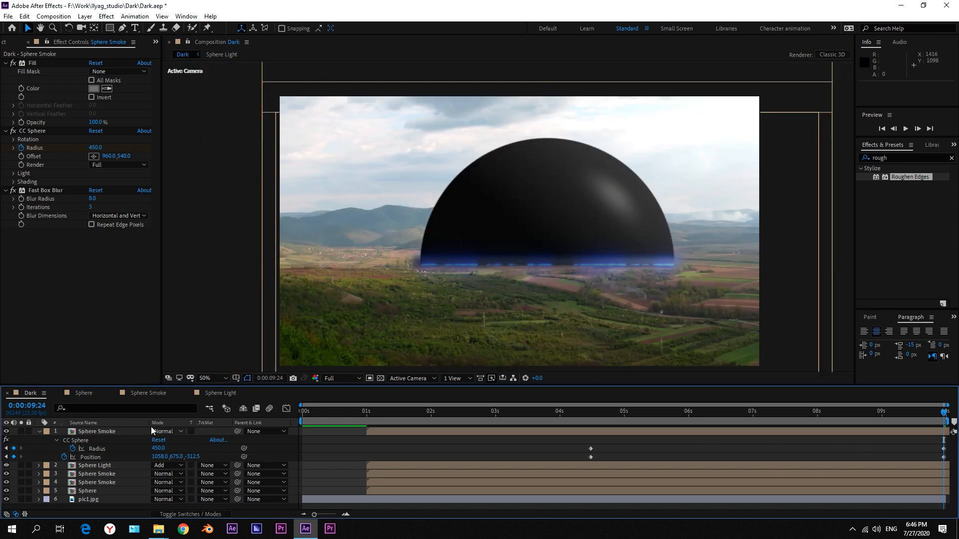
click(38, 433)
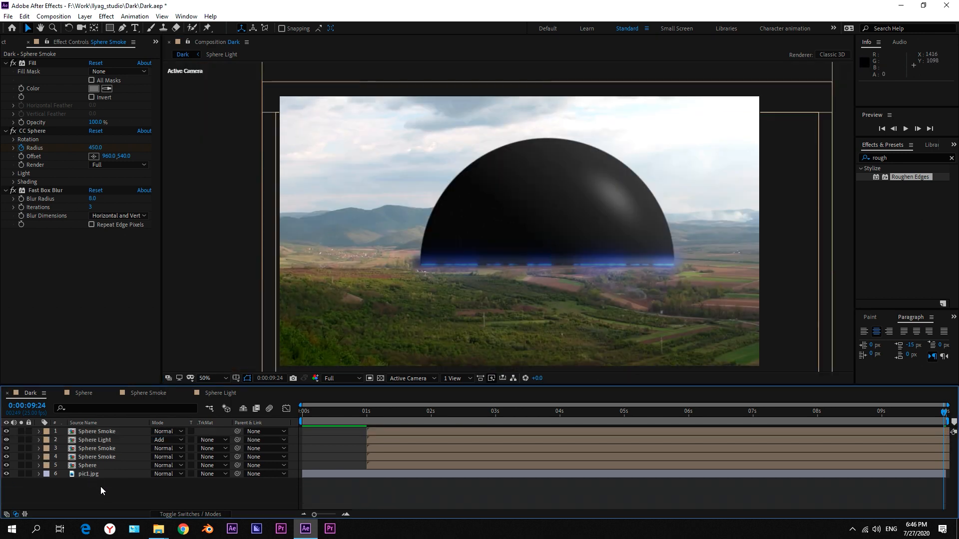
Duplicate the Sphere layer and rename the copy Sphere shadow.
drag(348, 414, 739, 423)
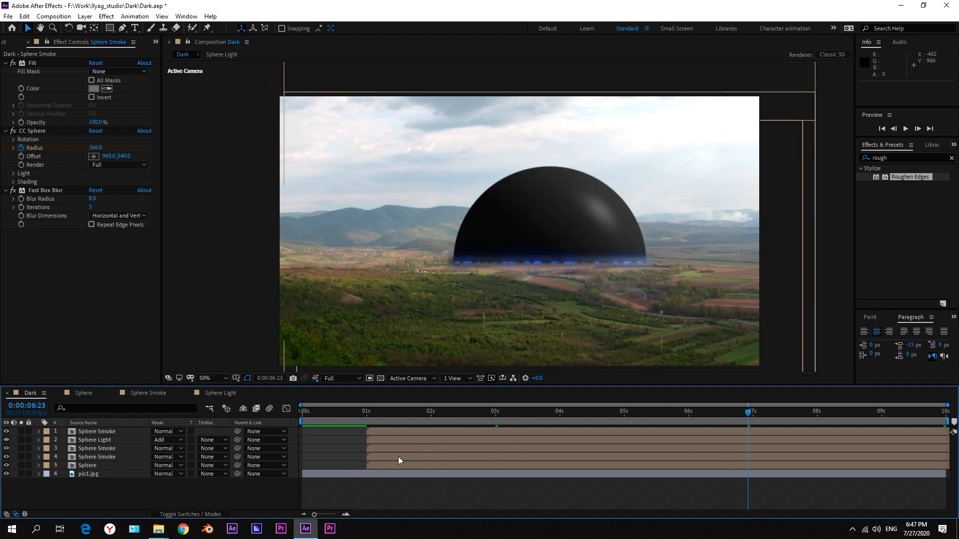
click(100, 467)
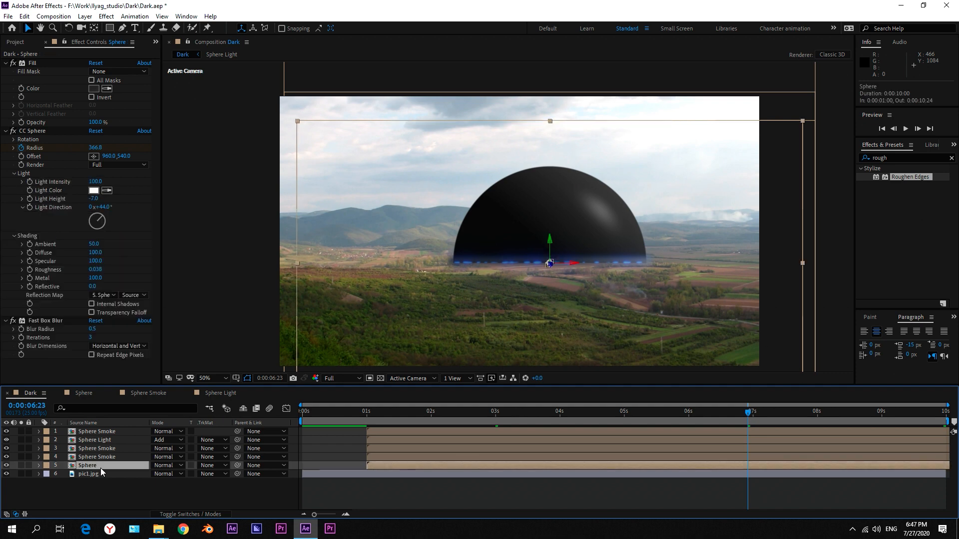
key(ctrl+d)
key(Return)
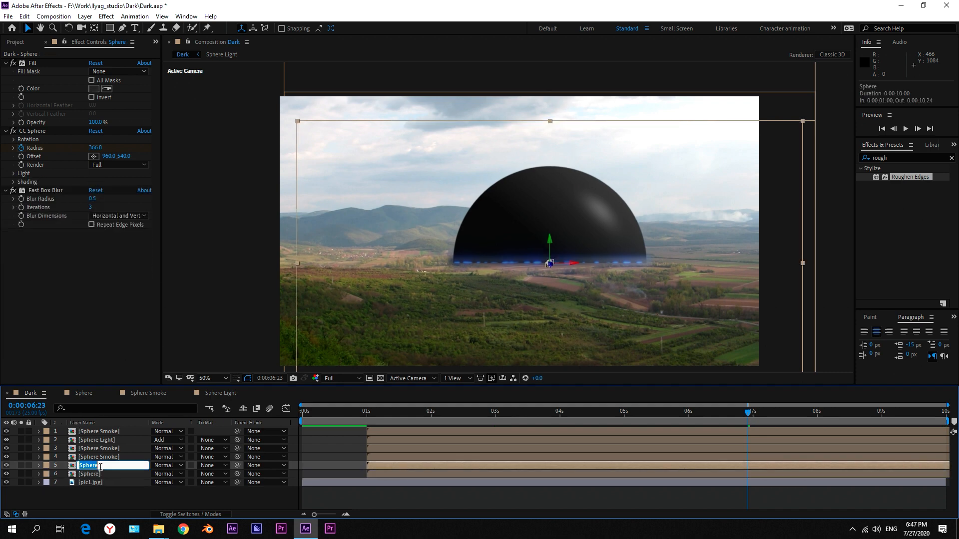
key(Right)
text(shadow)
key(Return)
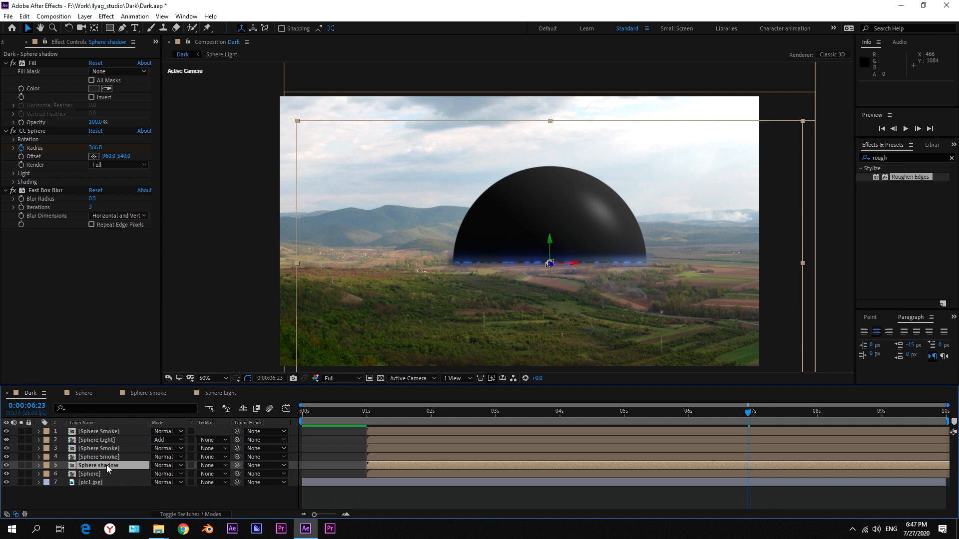
Set the Sphere shadow layer's Fast Box Blur radius to 100 and remove its Position keyframes.
click(93, 199)
text(100)
click(109, 203)
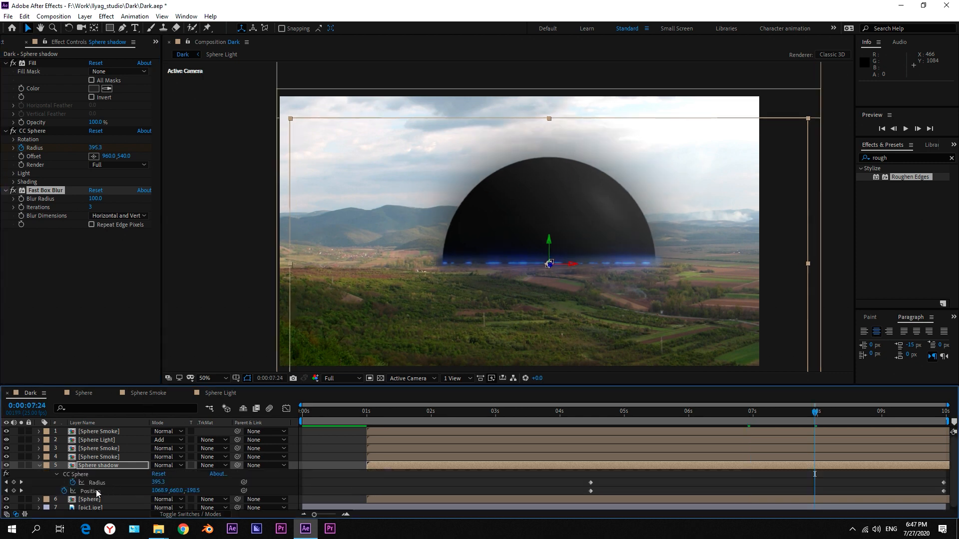
click(96, 492)
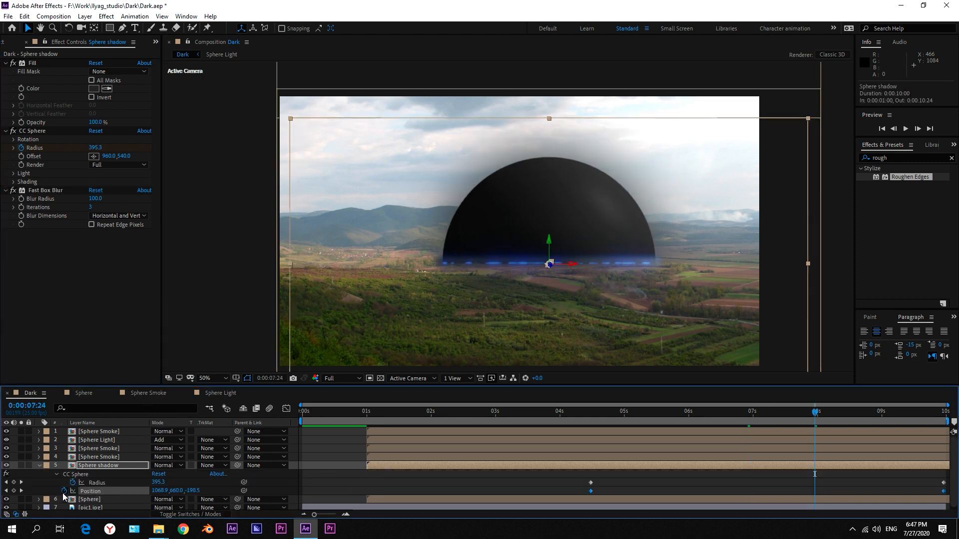
click(64, 491)
Parent the Sphere shadow layer to the Sphere layer and place it directly beneath that layer in the stack.
click(100, 467)
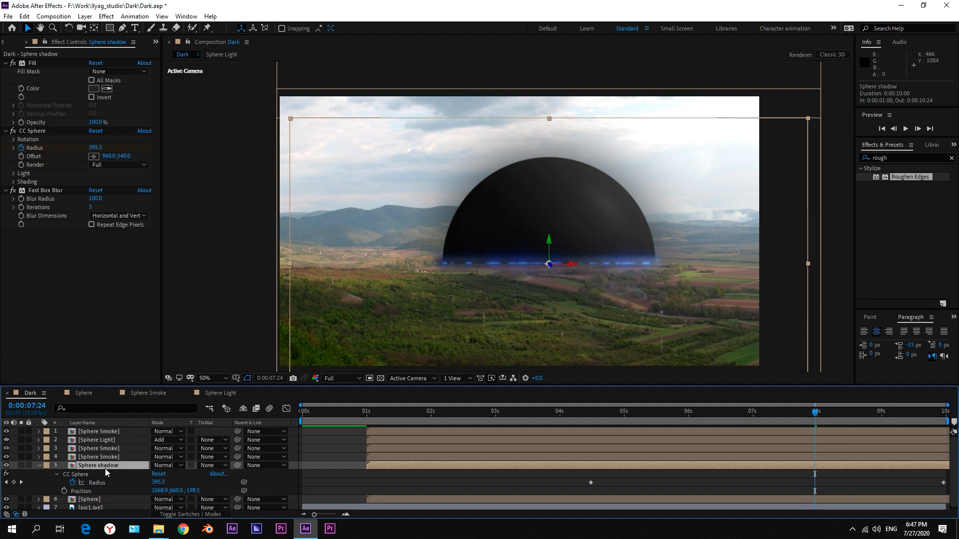
drag(237, 466, 99, 478)
key(u)
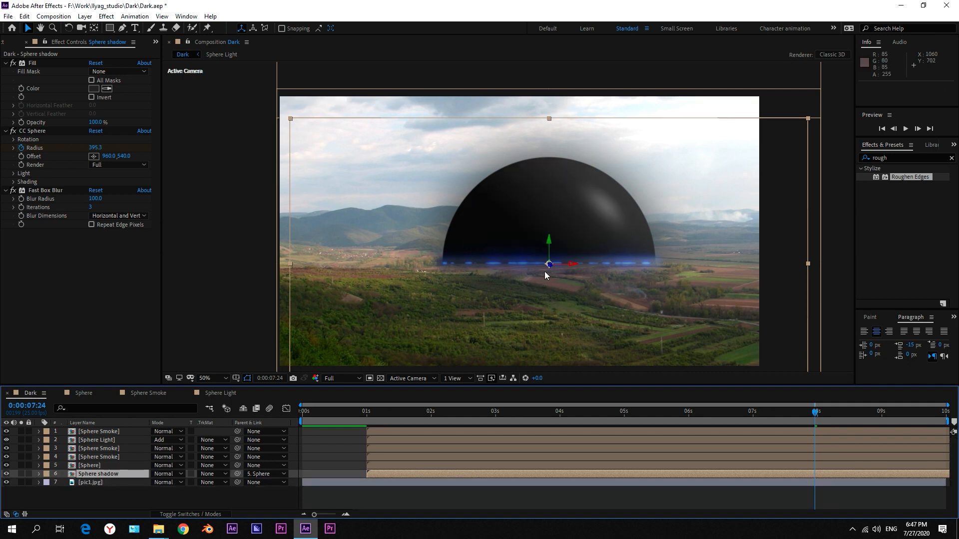
Lay the Sphere shadow layer flat with X Rotation -91° and Z Rotation -90°, and stretch its Y scale to 140%.
key(r)
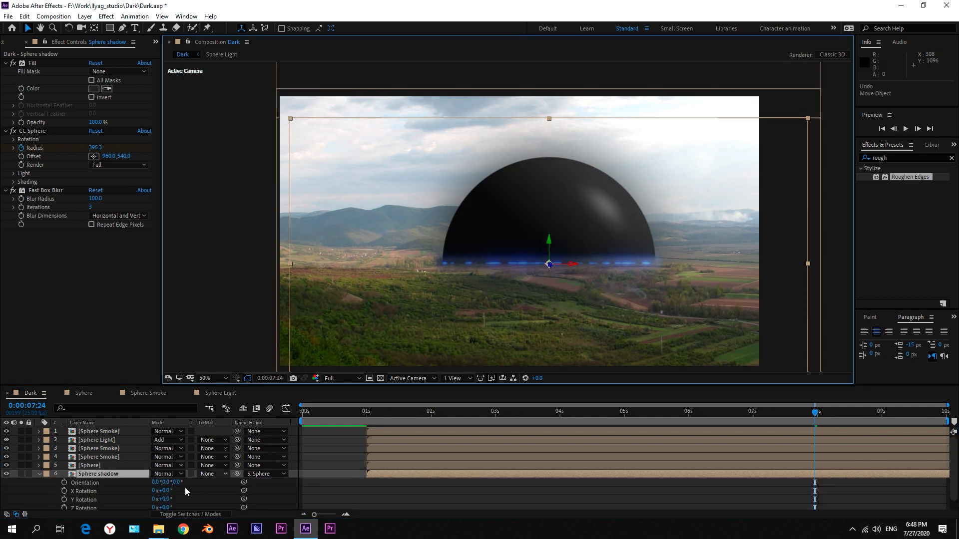
drag(165, 491, 119, 491)
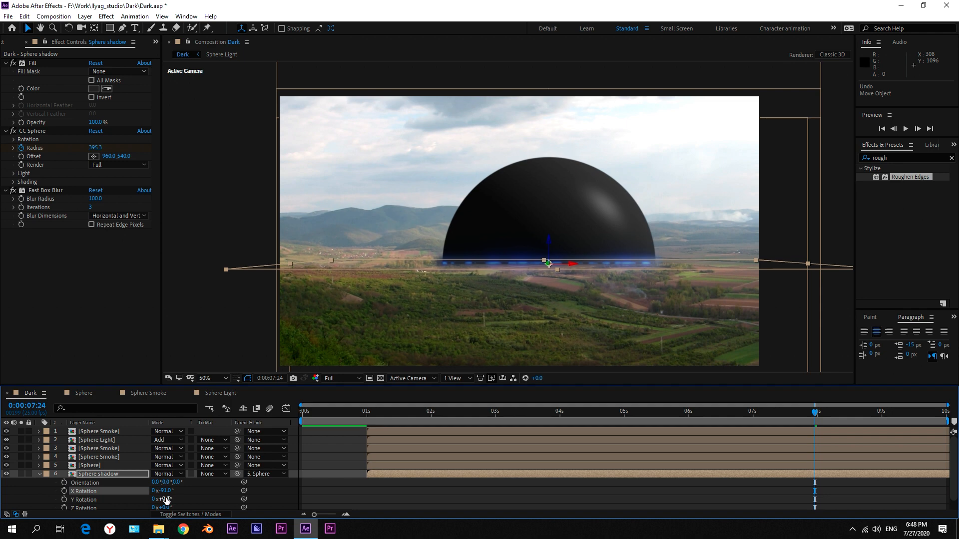
drag(166, 499, 124, 512)
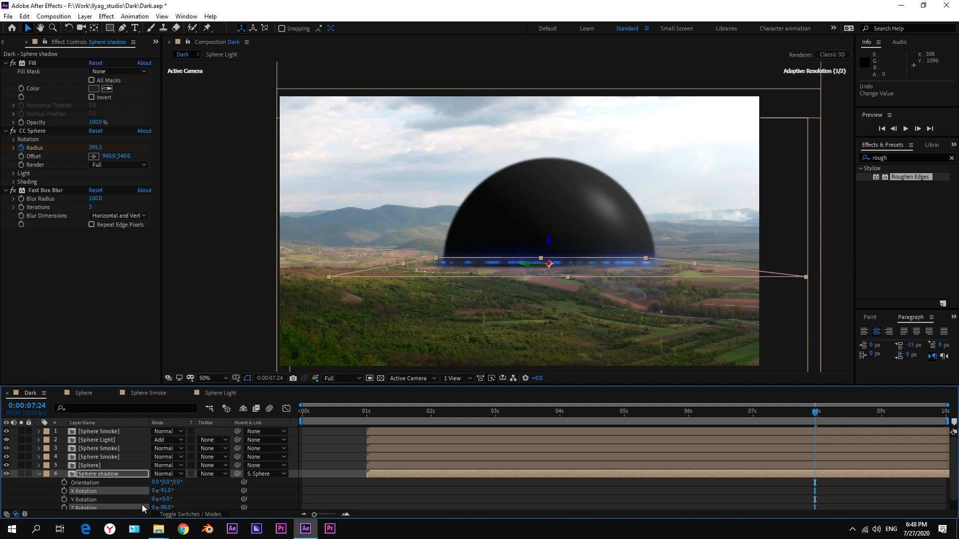
drag(403, 263, 337, 265)
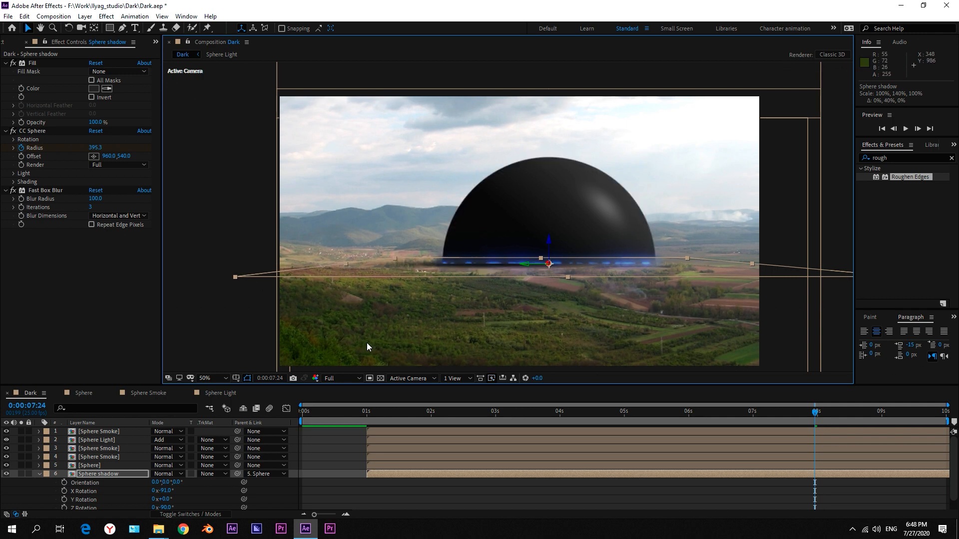
Set the Sphere shadow layer's Opacity to 80% and collapse its properties.
click(97, 475)
key(t)
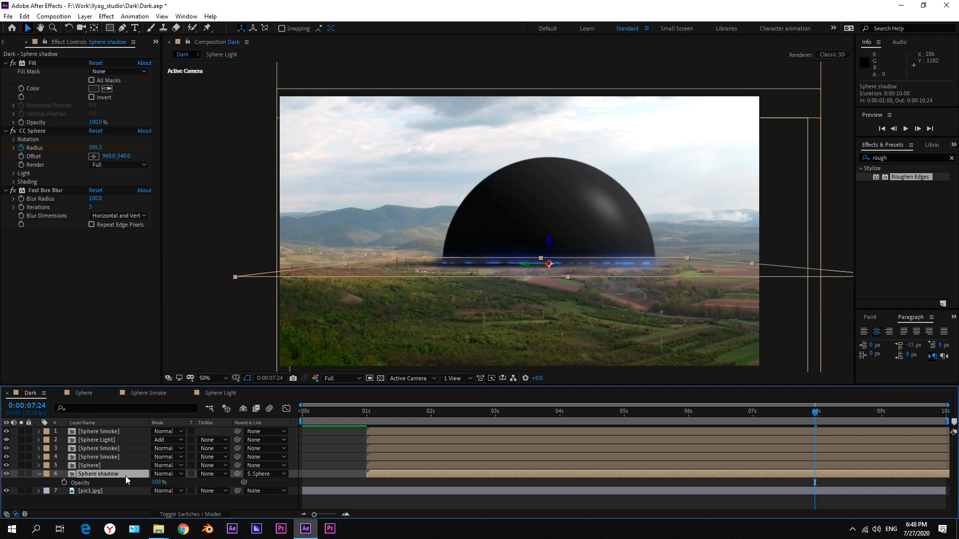
click(157, 483)
text(80)
click(187, 484)
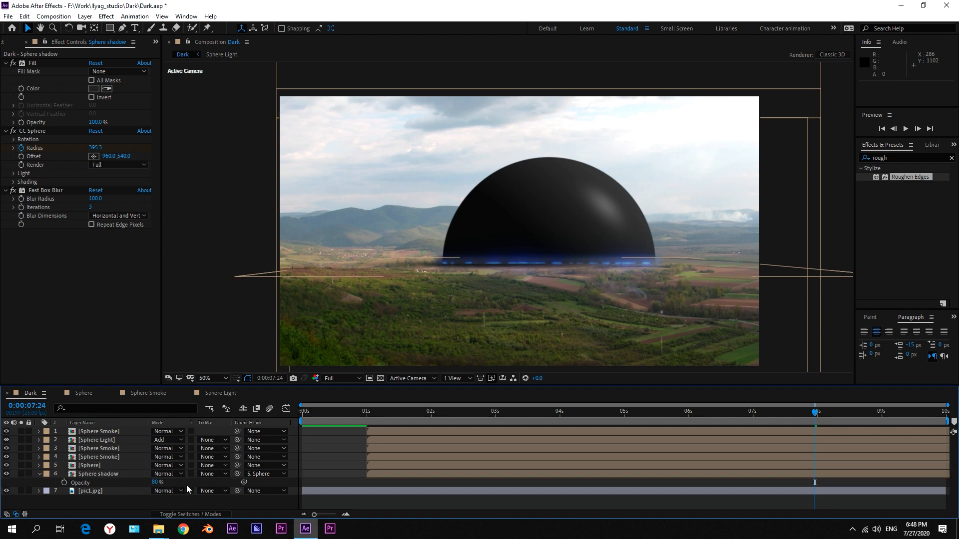
click(39, 473)
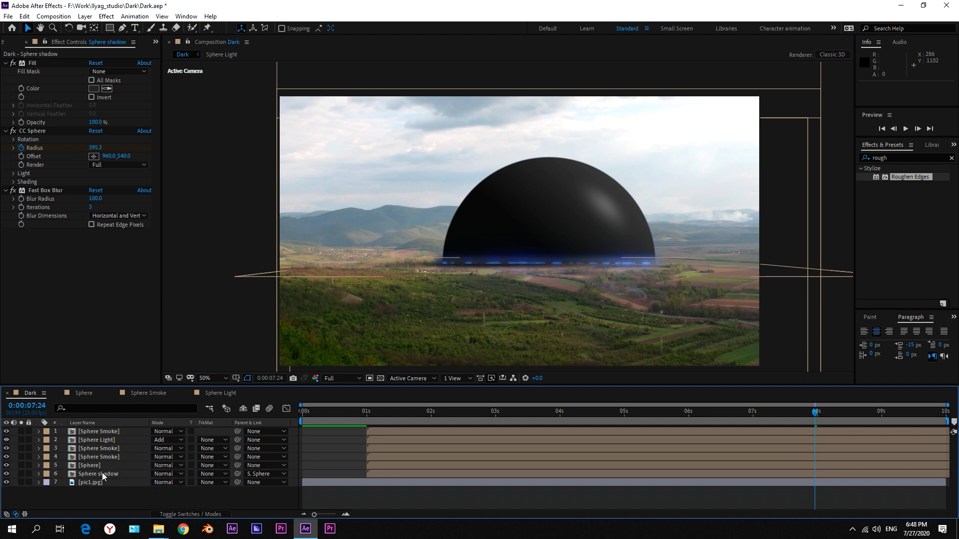
Move the Sphere shadow layer to about 960, 550.9, 393.2, widen it slightly along the ground, and deselect it.
click(102, 473)
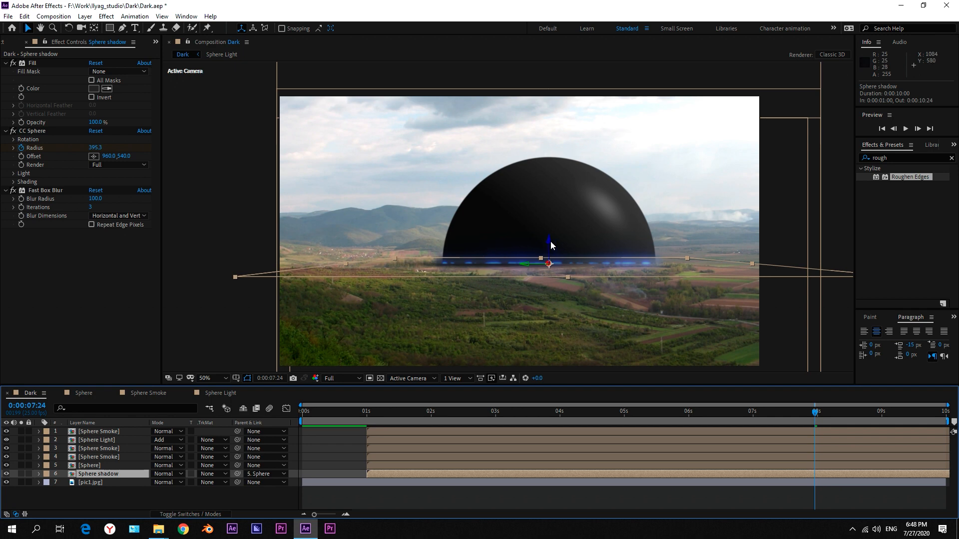
drag(549, 241, 548, 244)
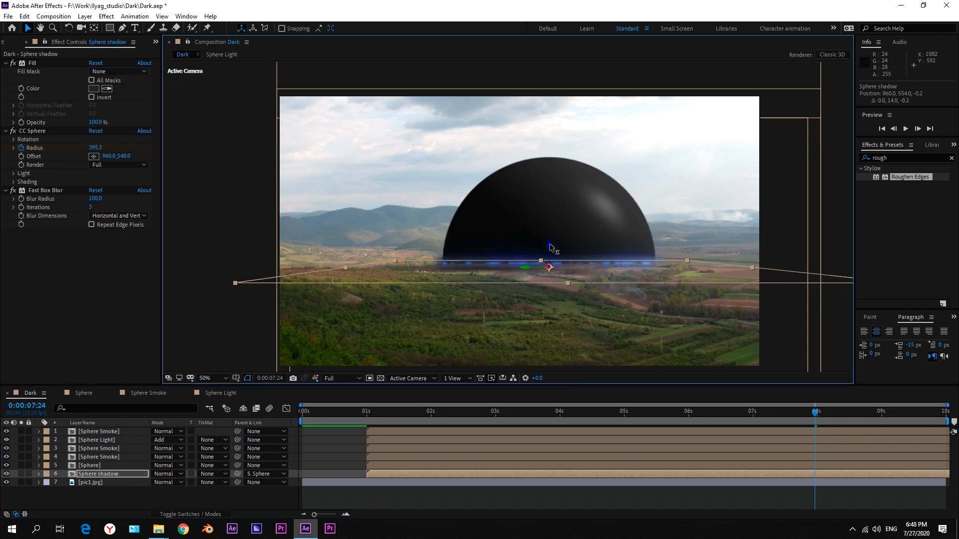
drag(549, 245, 551, 249)
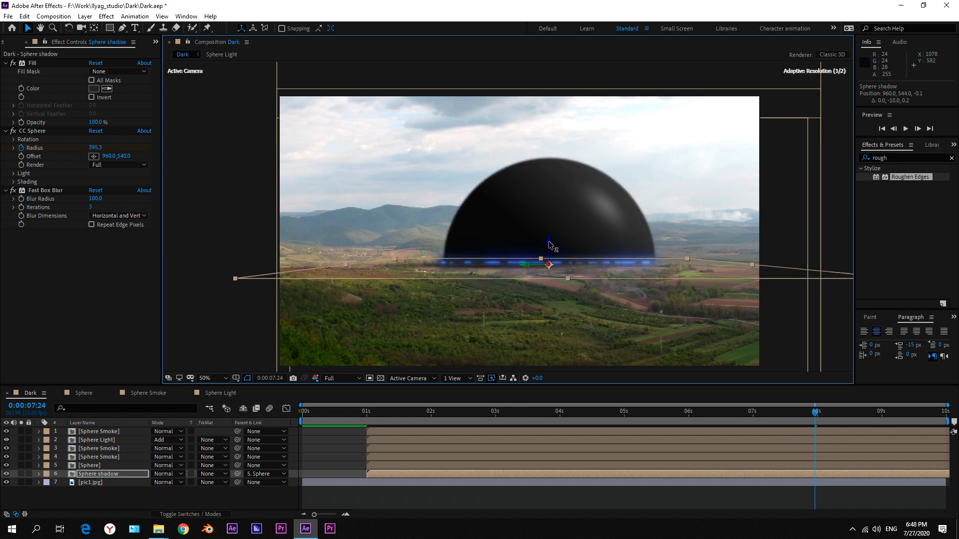
click(102, 476)
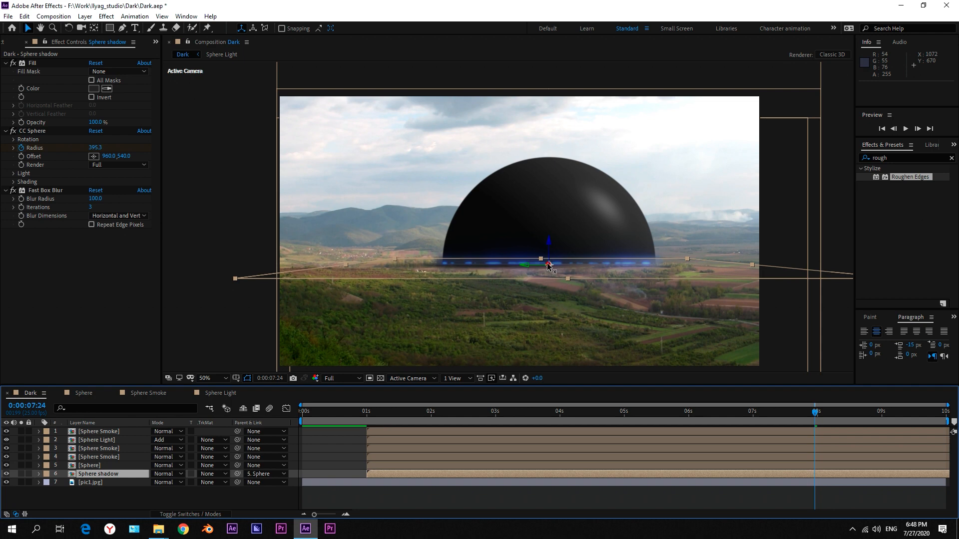
drag(549, 264, 451, 231)
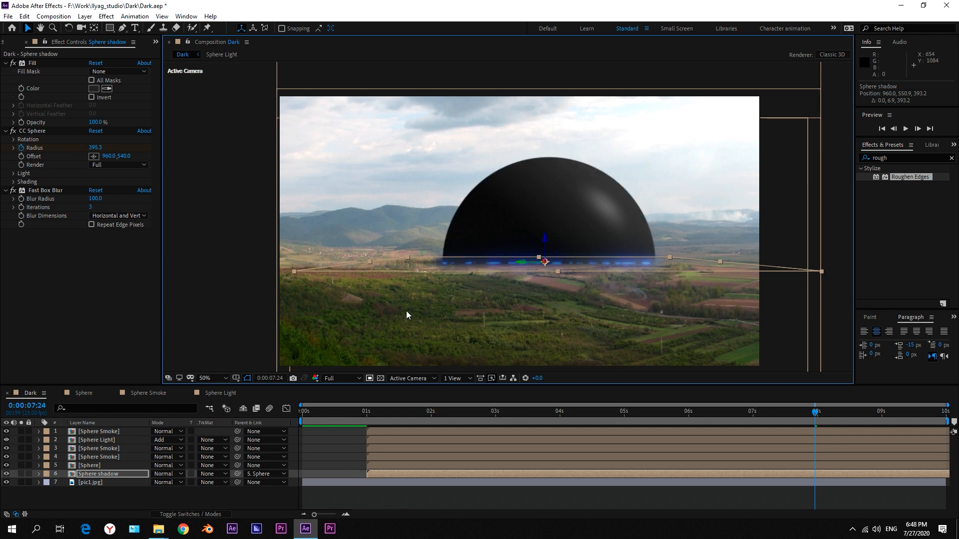
mouse_move(370, 261)
mouse_down()
mouse_move(345, 254)
mouse_move(367, 258)
mouse_up()
click(345, 467)
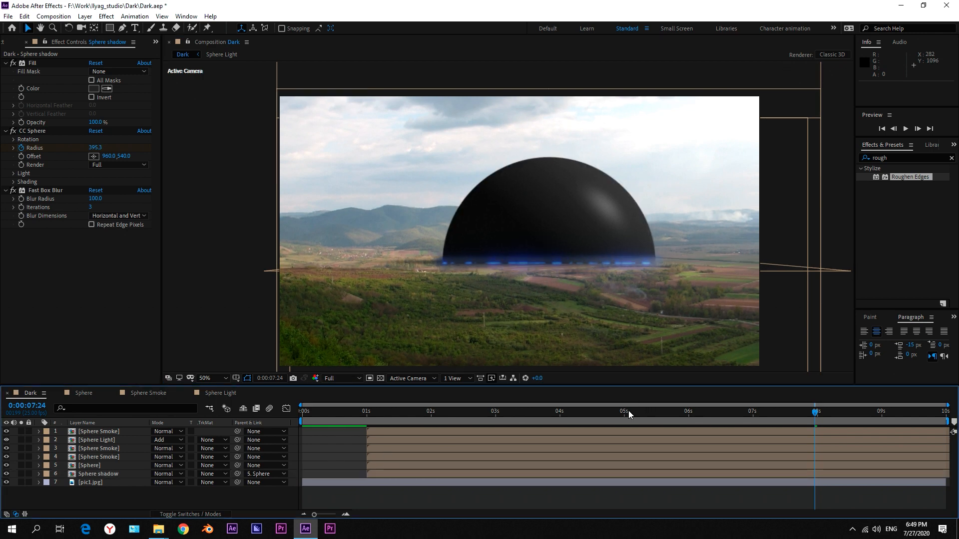
Set the Sphere shadow layer's X Rotation to -86° and toggle its visibility off and on to compare the result.
click(112, 473)
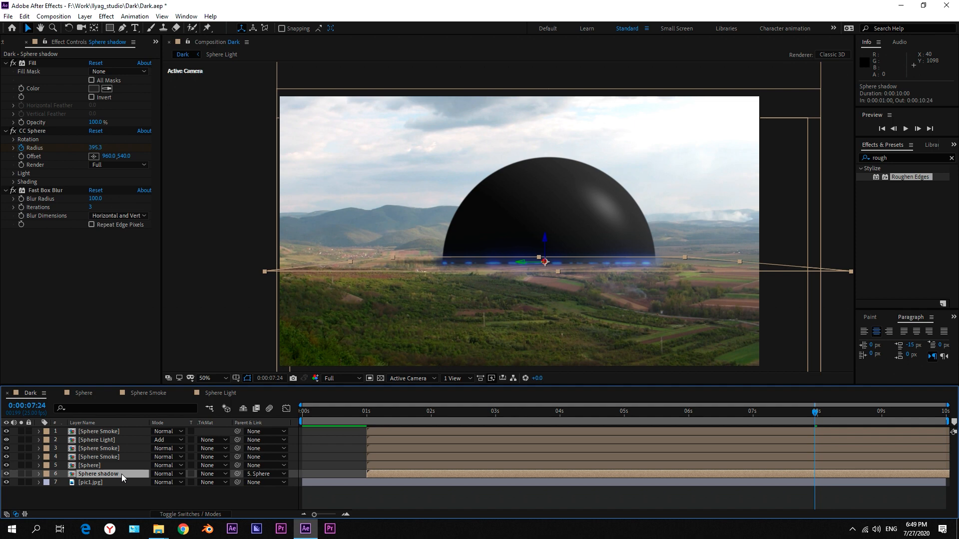
key(r)
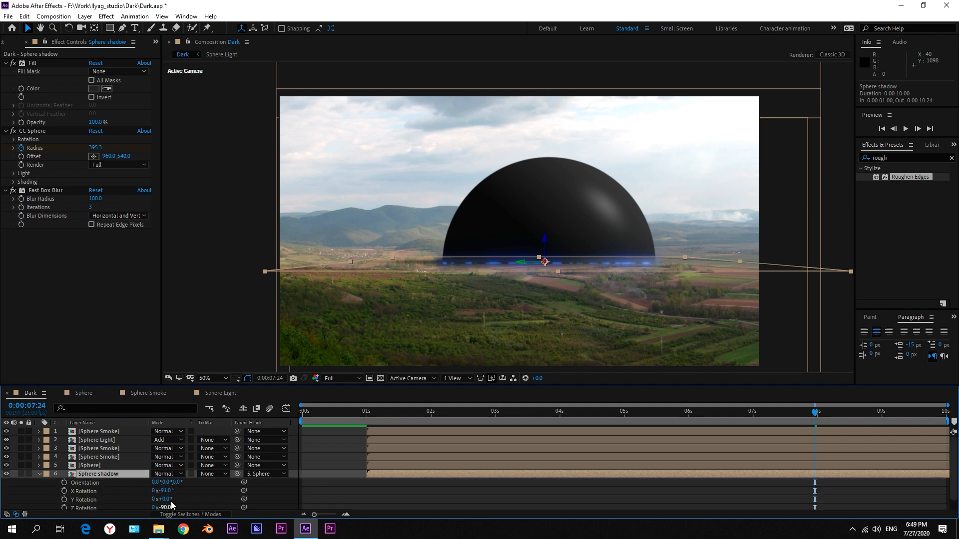
drag(166, 491, 173, 492)
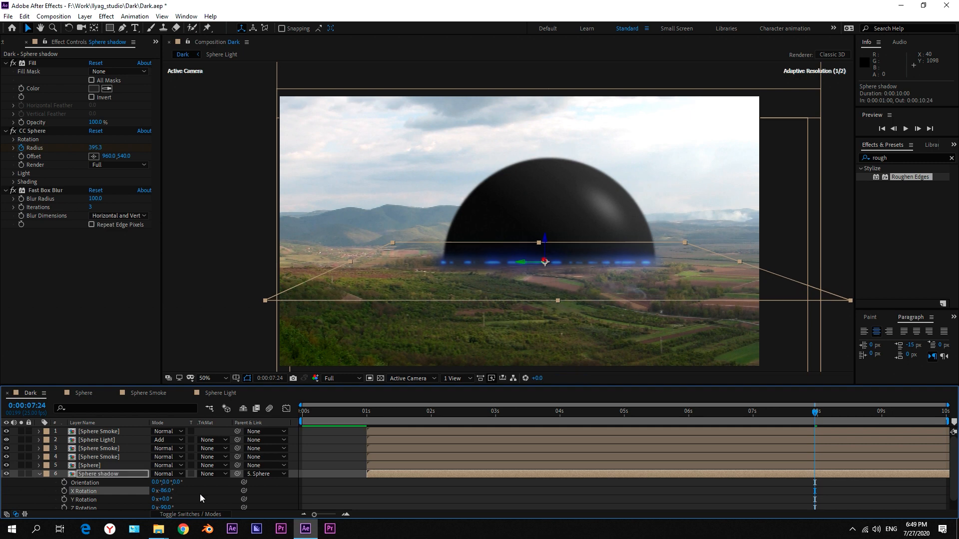
click(439, 482)
click(5, 475)
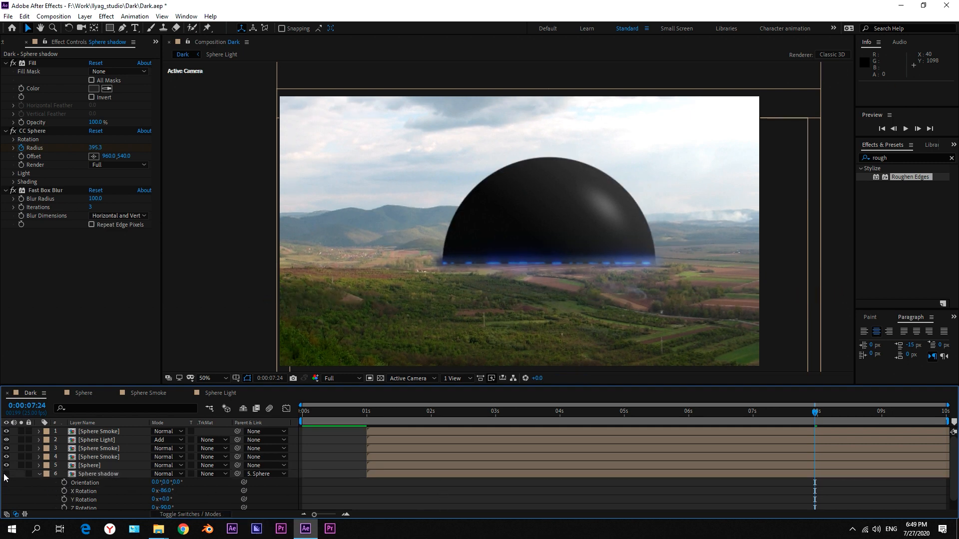
click(5, 475)
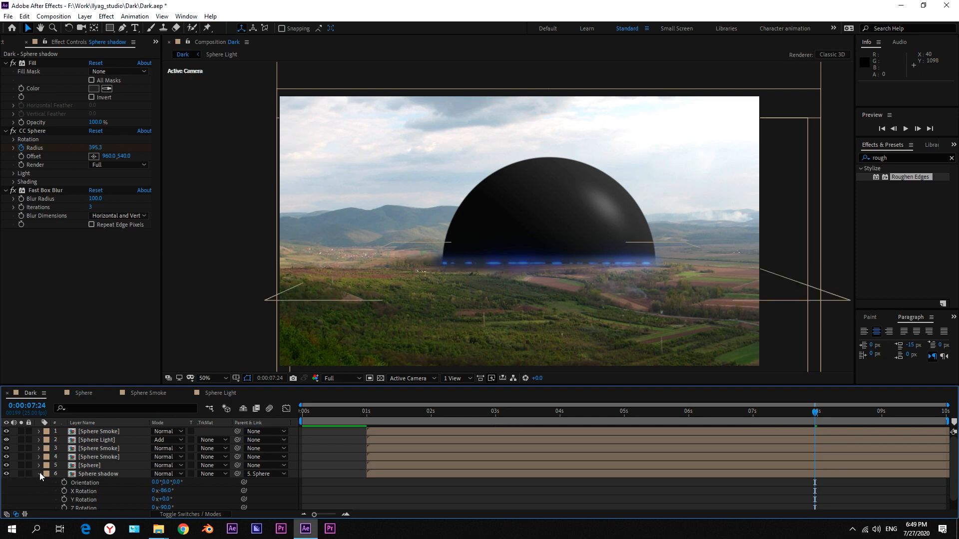
Set the Sphere shadow layer's X Rotation to -87°, then collapse its properties and deselect it.
drag(165, 496, 162, 496)
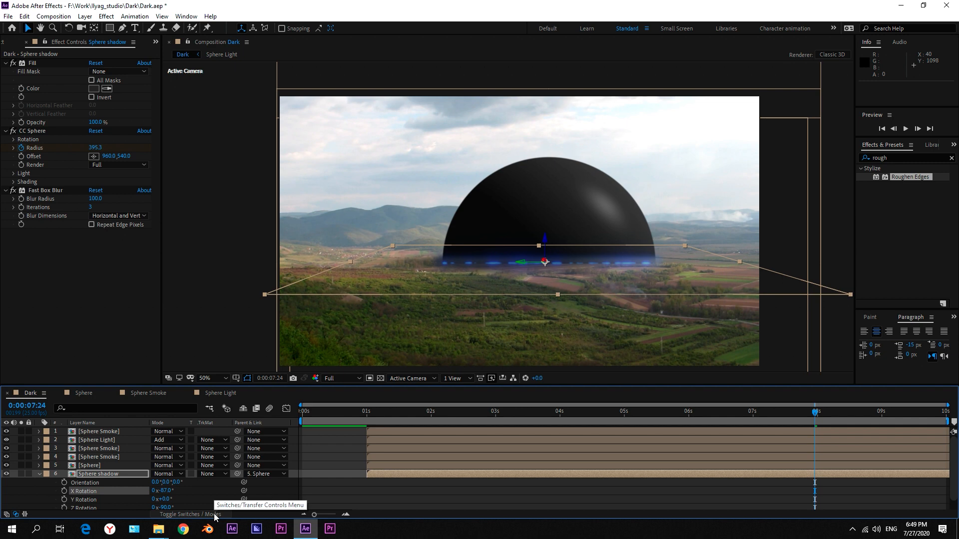
click(38, 474)
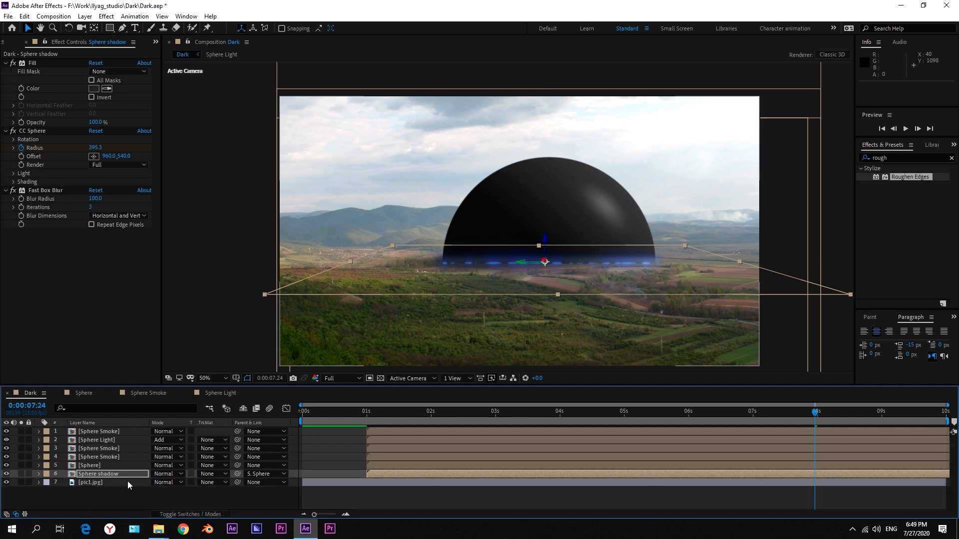
click(176, 492)
Check the sphere at 3 and 4 seconds, go to 0:00:05:00, and apply the Curves effect to the pic1.jpg layer.
click(502, 413)
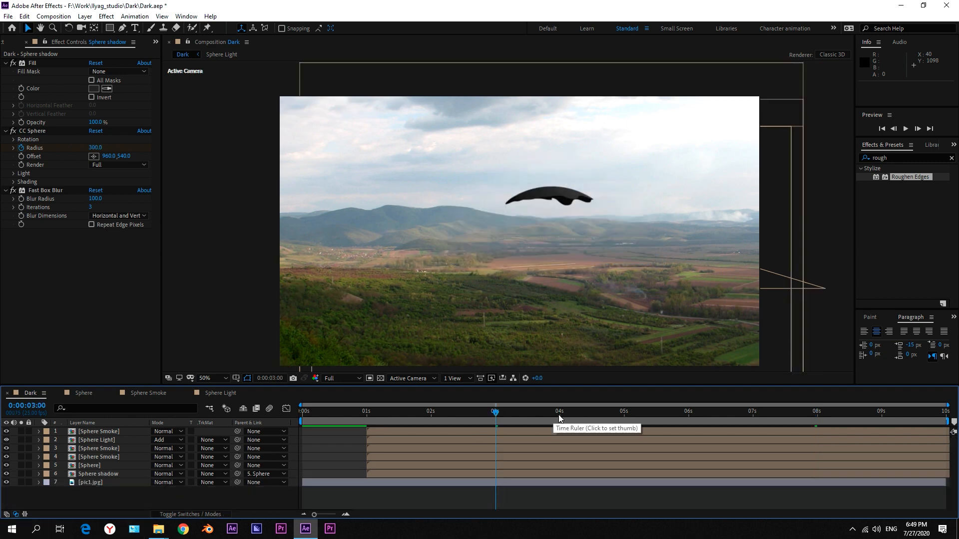
click(559, 415)
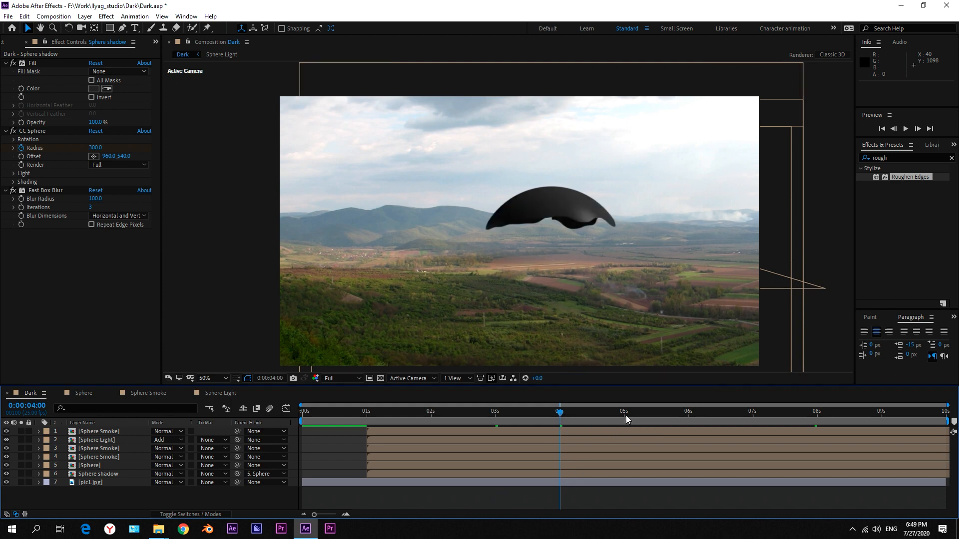
click(625, 413)
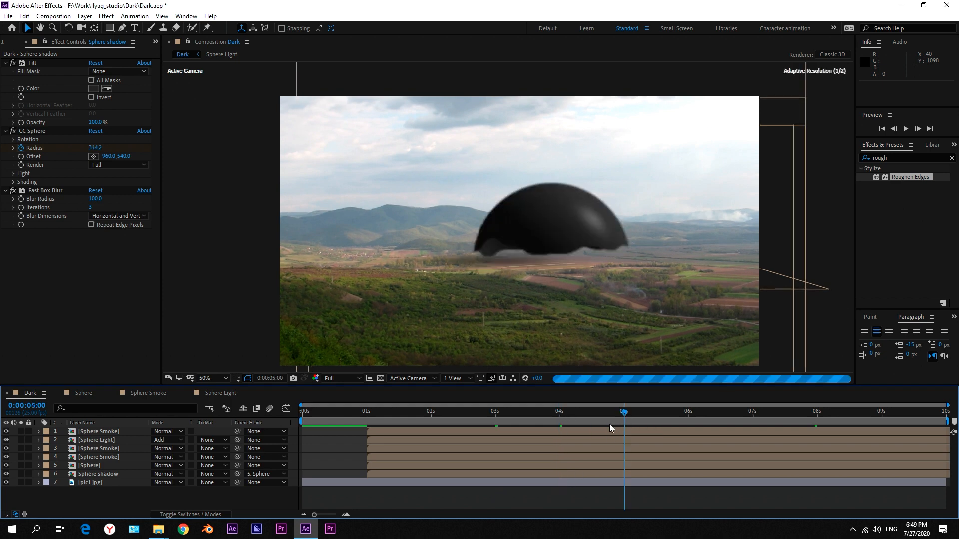
click(588, 481)
double_click(895, 157)
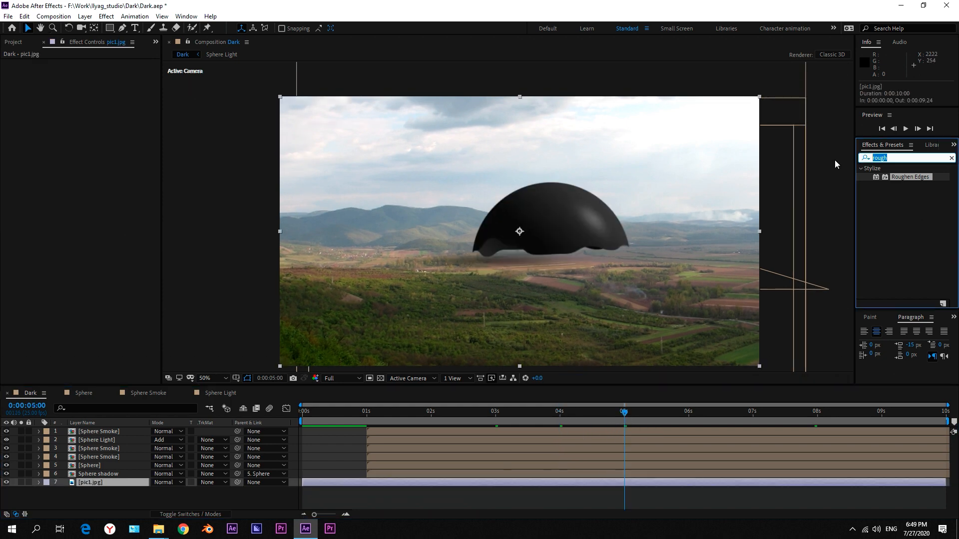
text(curves)
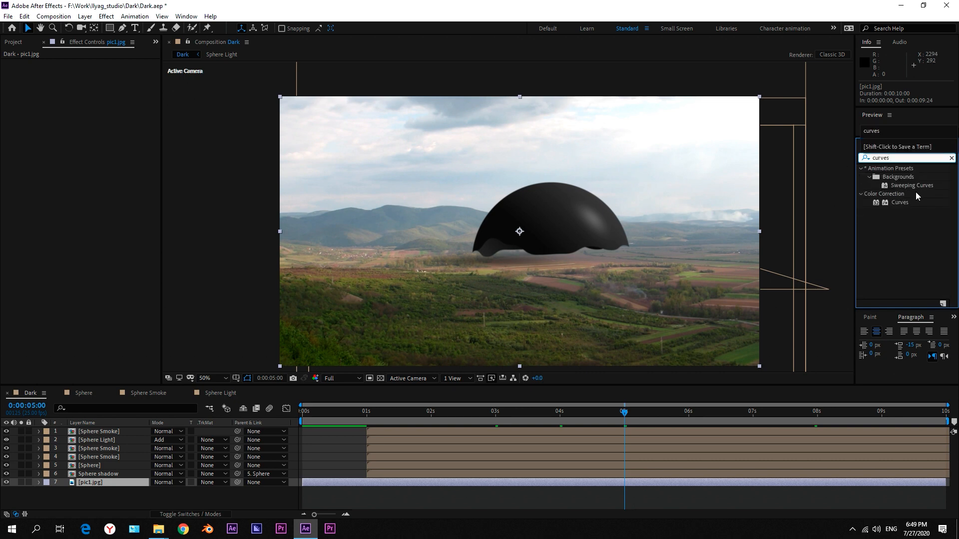
drag(899, 202, 586, 480)
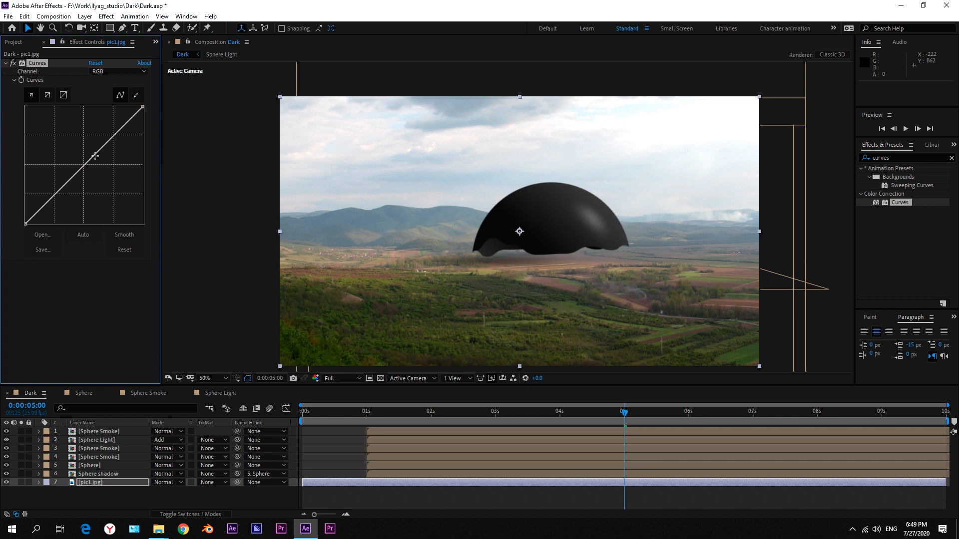
Animate Curves on pic1.jpg from a straight-line keyframe at 0:00:01:23 to a lowered, darkening RGB midtone curve at 0:00:05:00.
click(528, 482)
key(e)
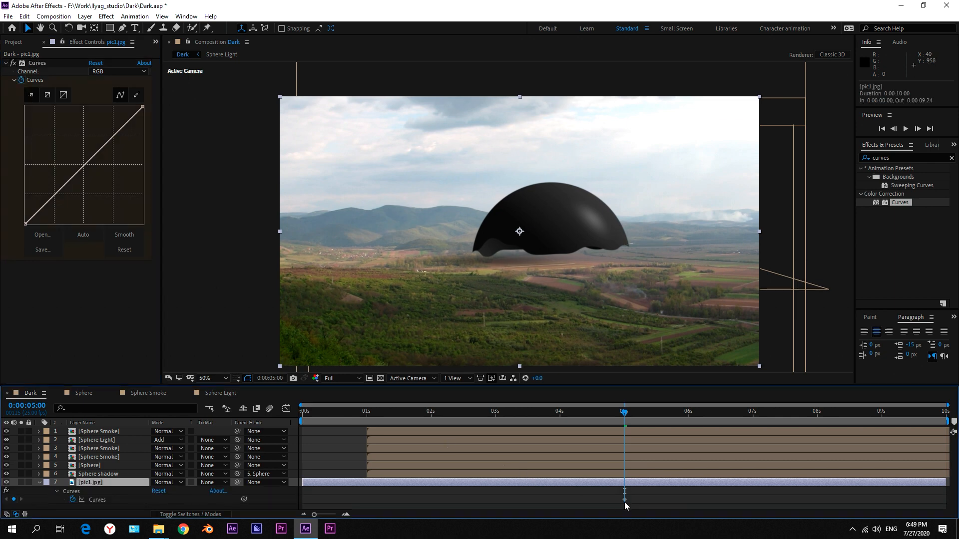
drag(624, 500, 426, 492)
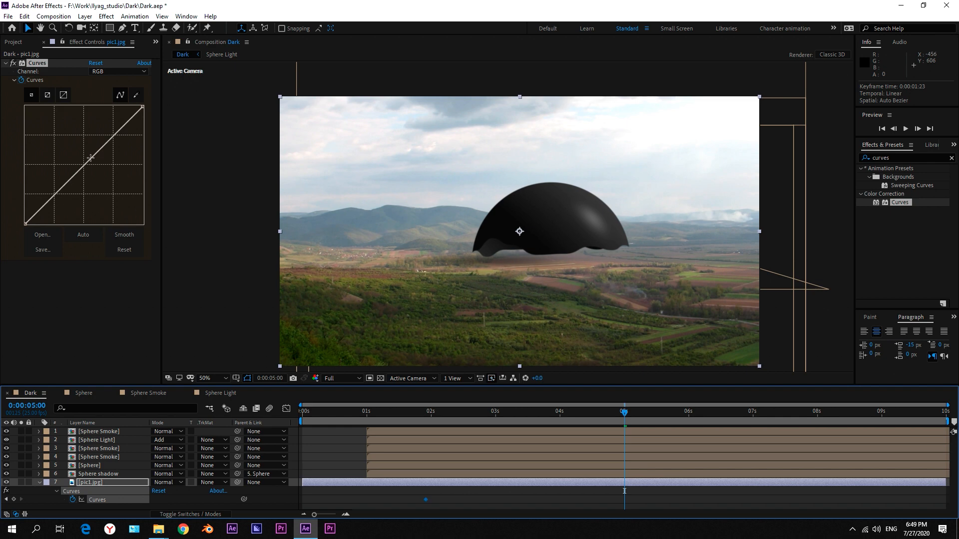
drag(91, 158, 93, 172)
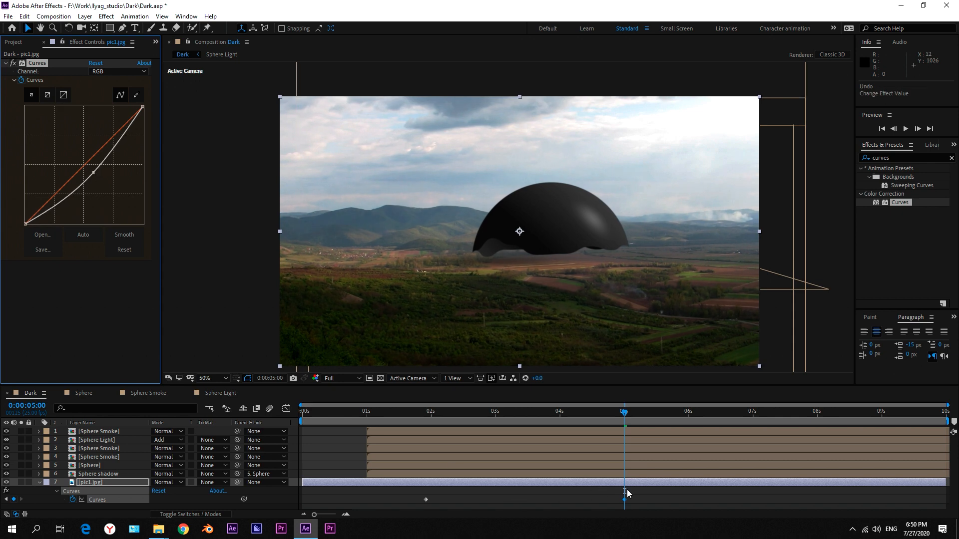
Save the project, collapse the pic1.jpg layer's properties, and preview the animation.
click(628, 492)
key(ctrl+s)
click(40, 483)
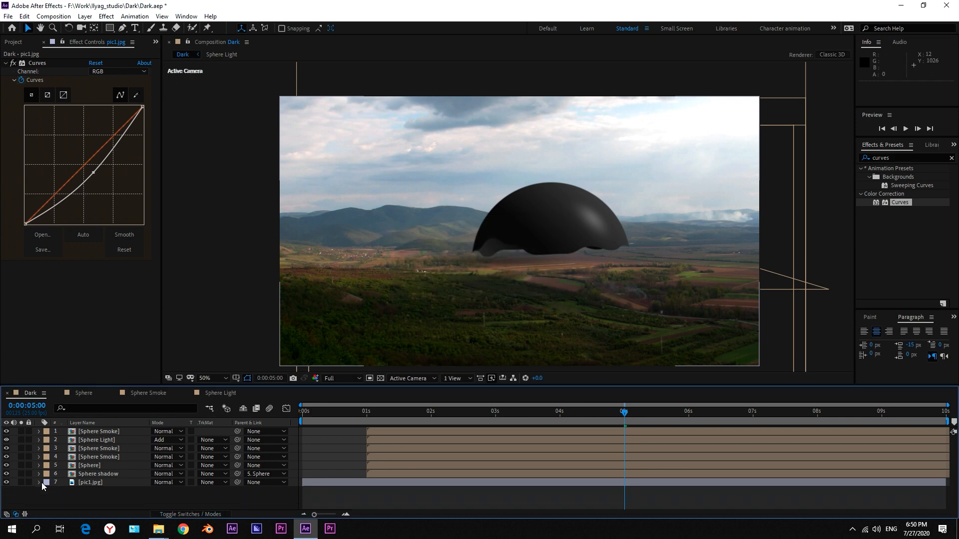
key(space)
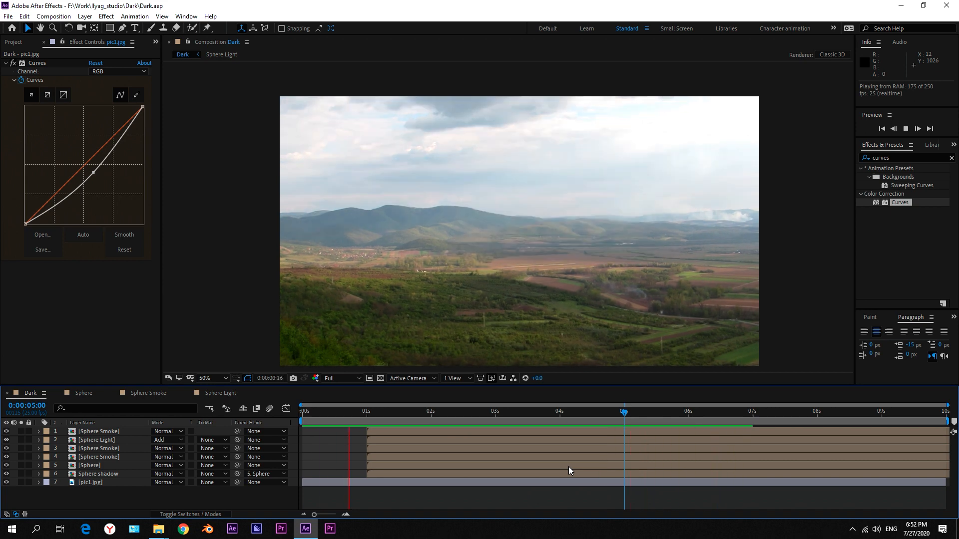
Stop the preview, go to 0:00:06:03, and apply Turbulent Displace to the lowest Sphere Smoke layer.
key(space)
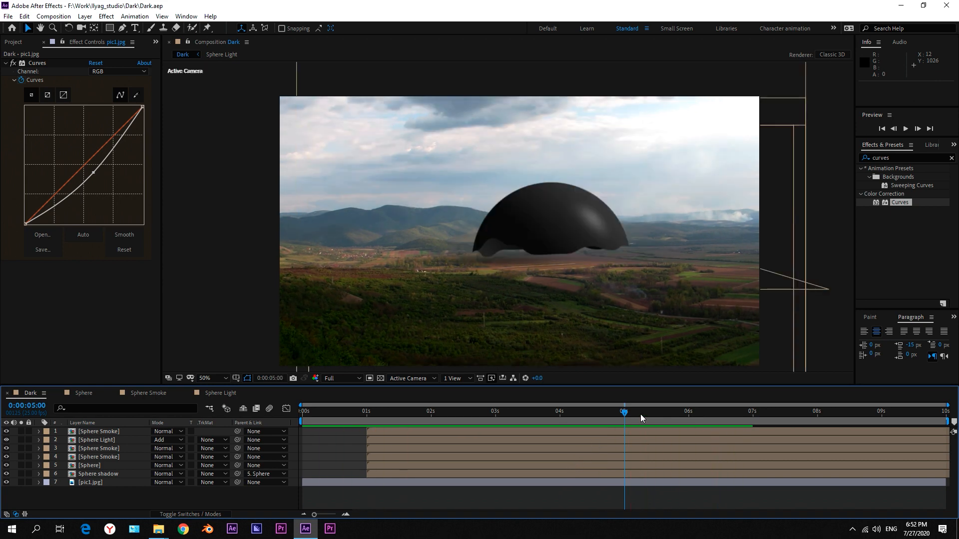
click(683, 415)
drag(692, 418, 696, 417)
drag(894, 158, 844, 146)
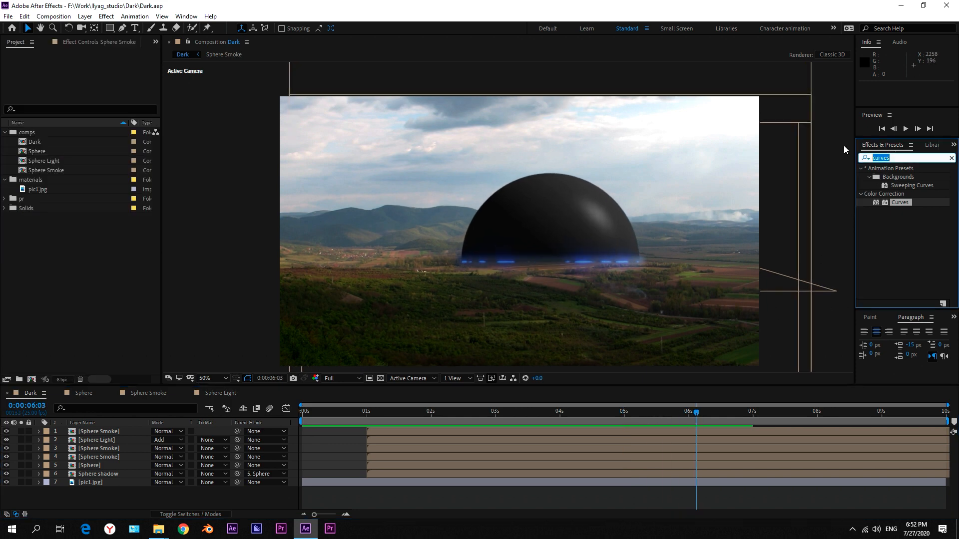
text(turb)
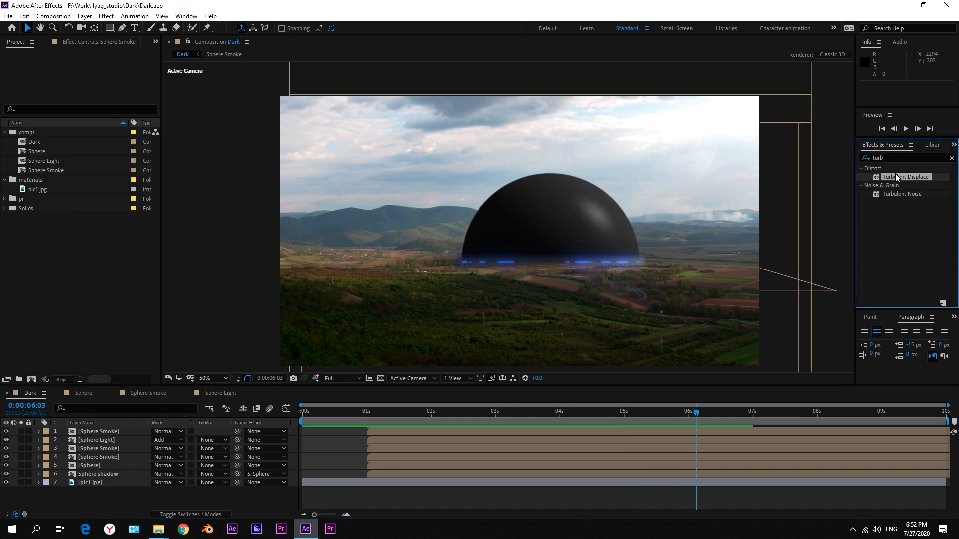
drag(908, 181, 100, 457)
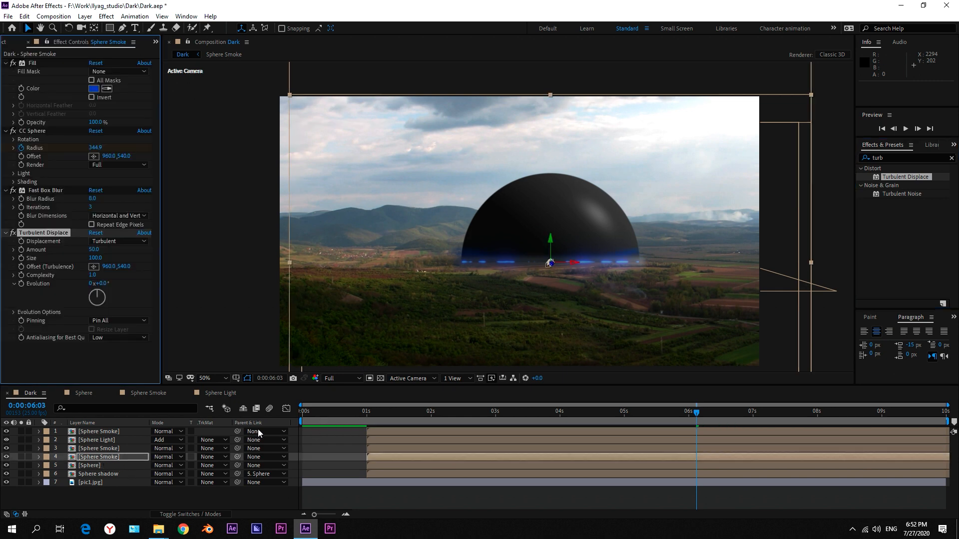
Set Turbulent Displace on the lowest Sphere Smoke layer to Amount 35, Size 10 and Complexity 3.5.
click(105, 250)
key(Return)
click(102, 258)
text(10)
key(Tab)
text(3.5)
key(Return)
Animate the Turbulent Displace Evolution from a 0° keyframe at 0:00:04:00 to 4 revolutions at 0:00:09:24.
click(560, 418)
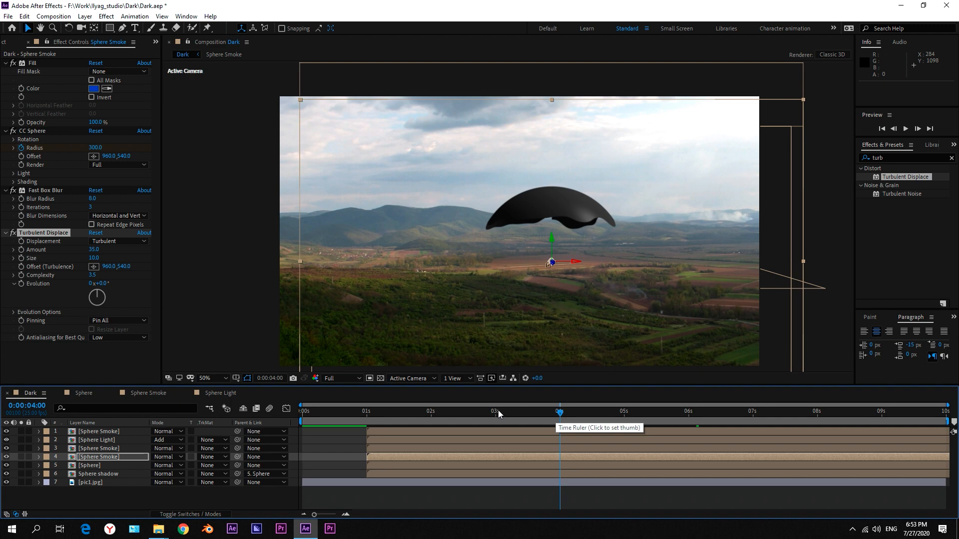
click(21, 285)
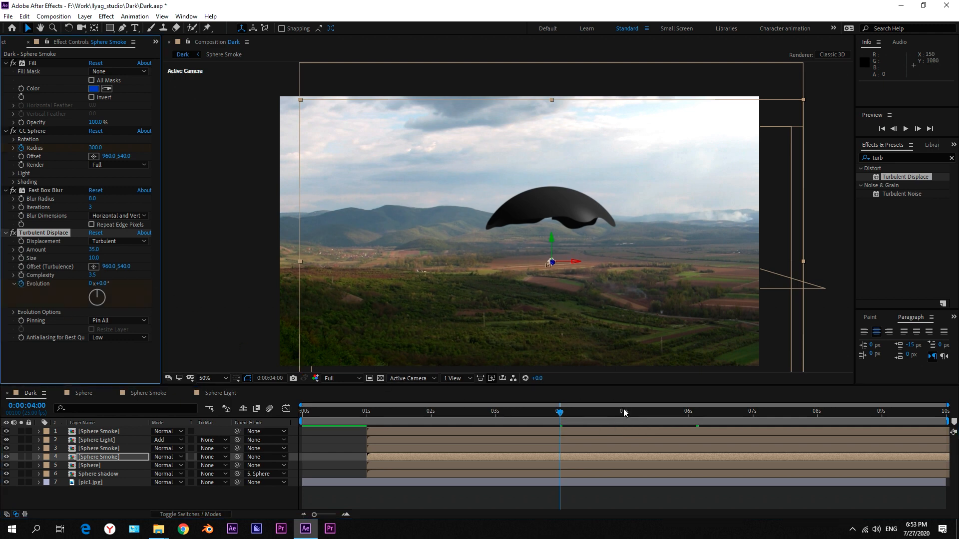
key(End)
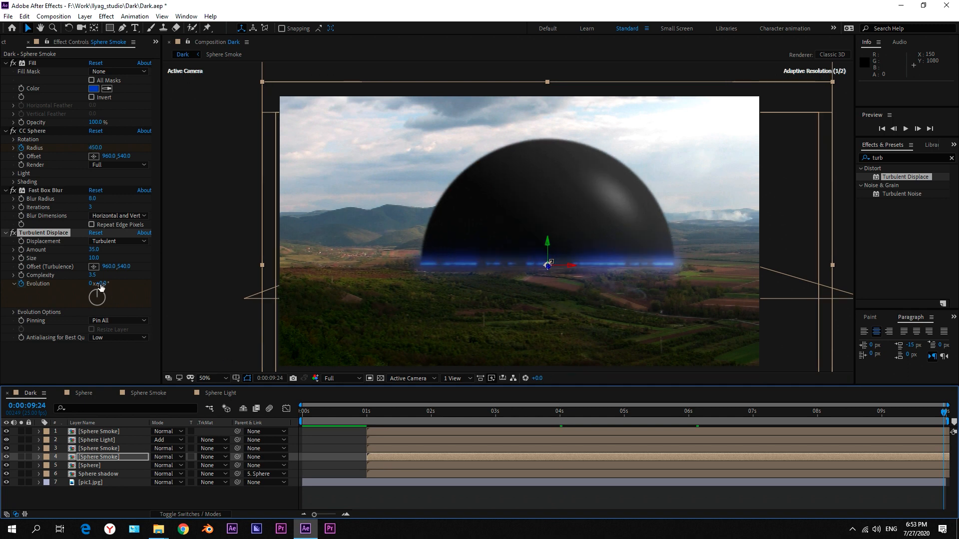
click(92, 283)
text(4)
click(127, 255)
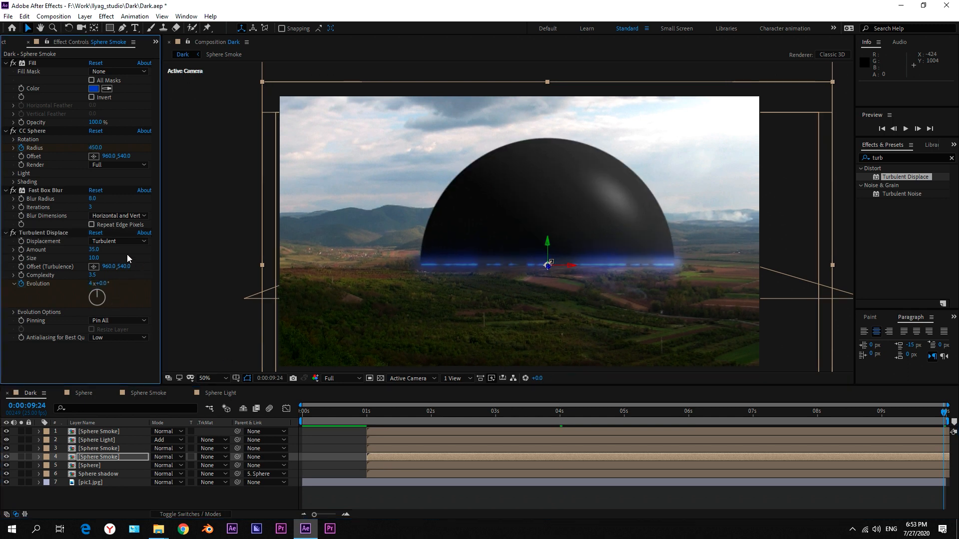
Copy the Turbulent Displace effect to the Sphere Smoke layer directly above and set its Random Seed to 610.
click(46, 231)
key(ctrl+c)
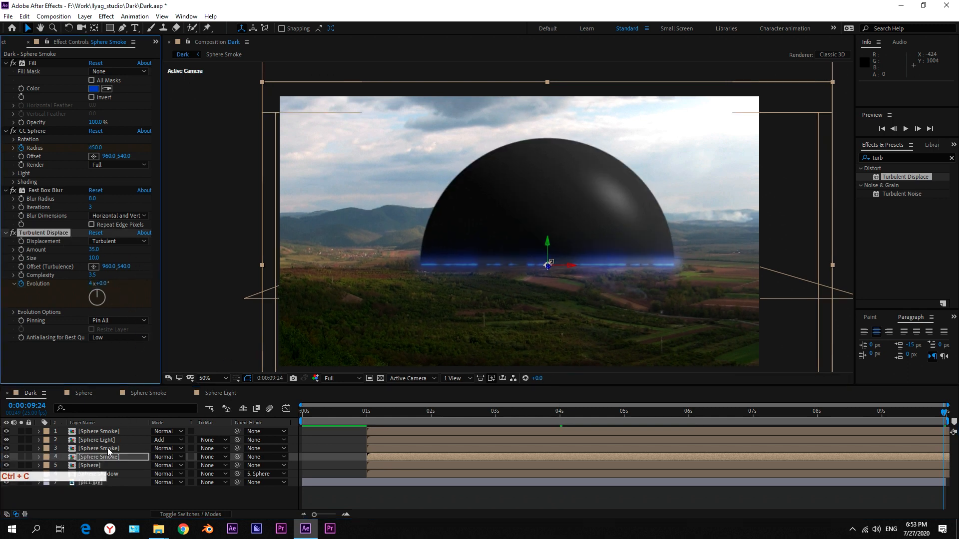
click(118, 448)
key(ctrl+v)
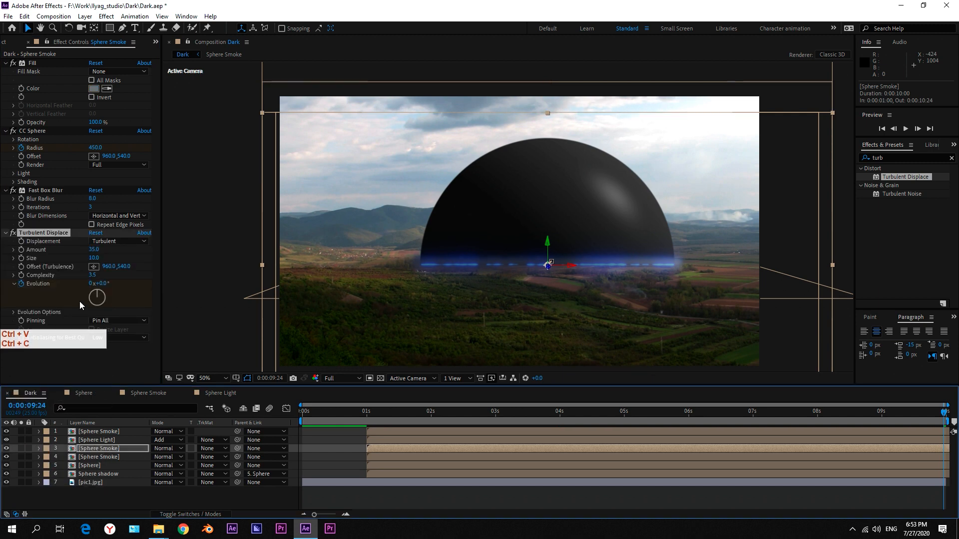
click(14, 313)
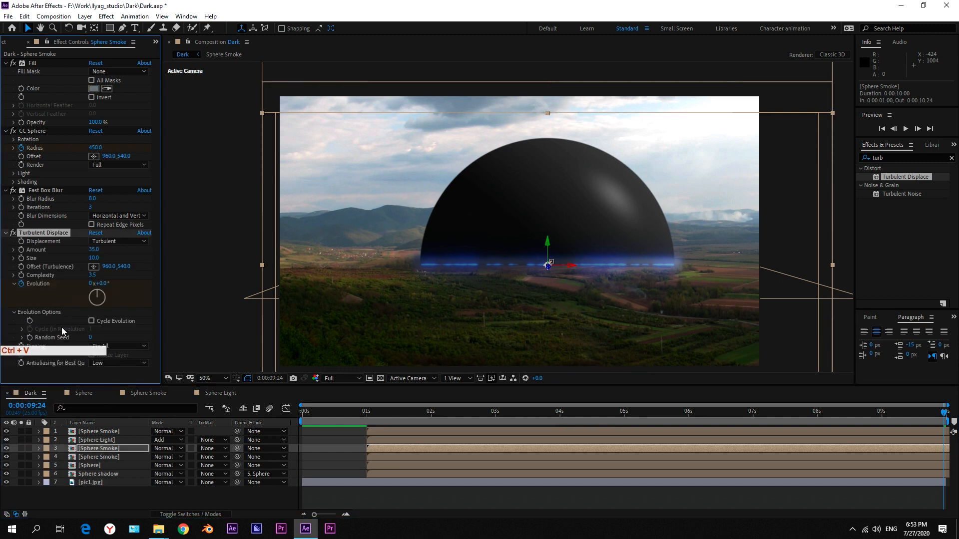
drag(121, 339, 122, 340)
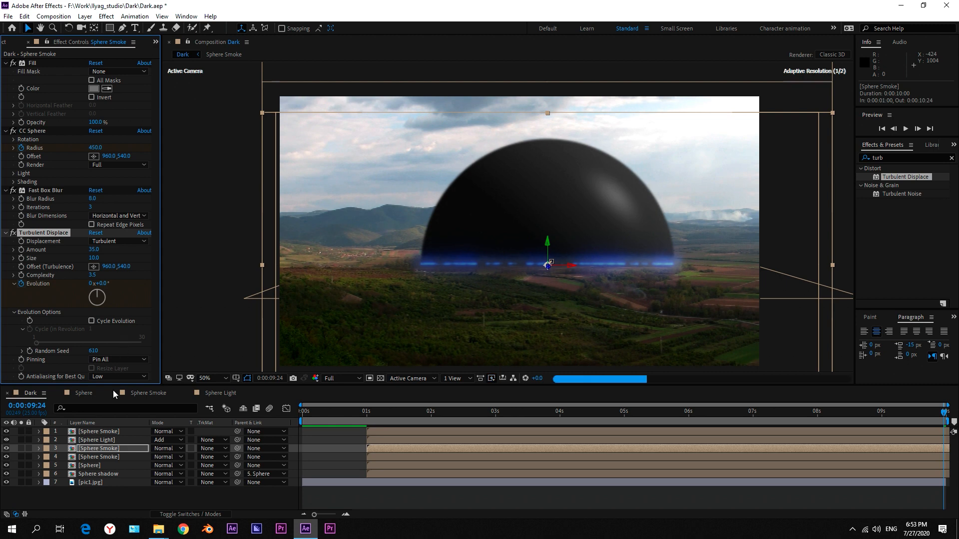
Paste Turbulent Displace onto the topmost Sphere Smoke layer, set its Random Seed to 2550, and save the project.
click(115, 430)
key(ctrl+v)
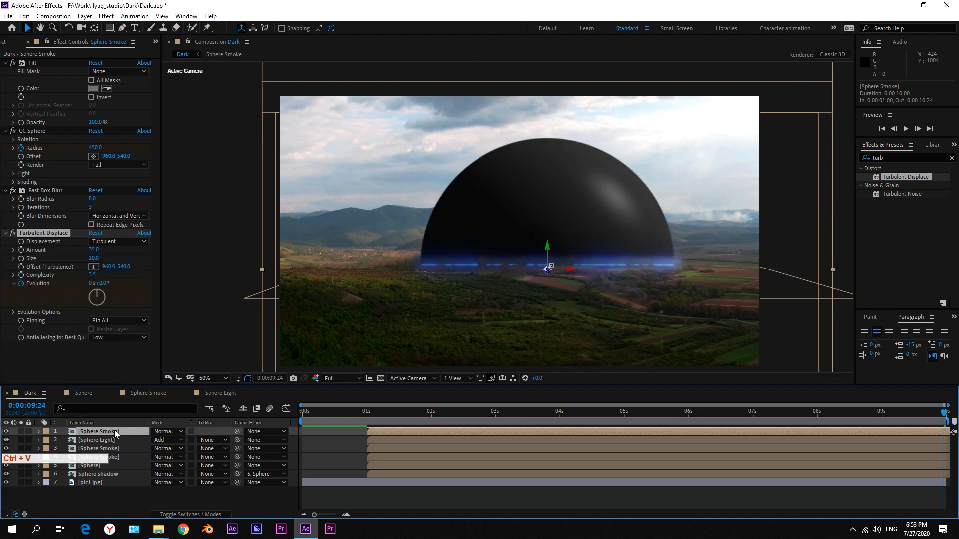
click(13, 312)
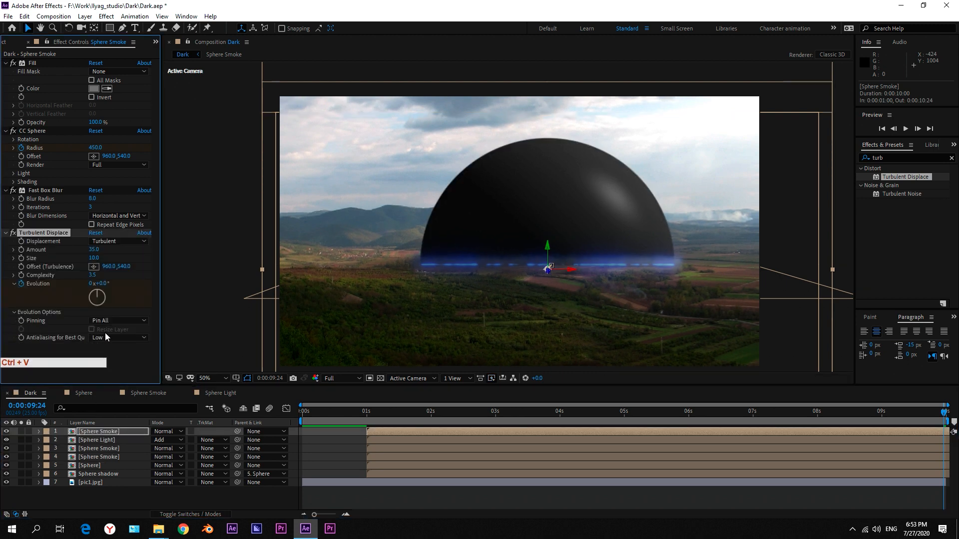
drag(92, 340, 194, 342)
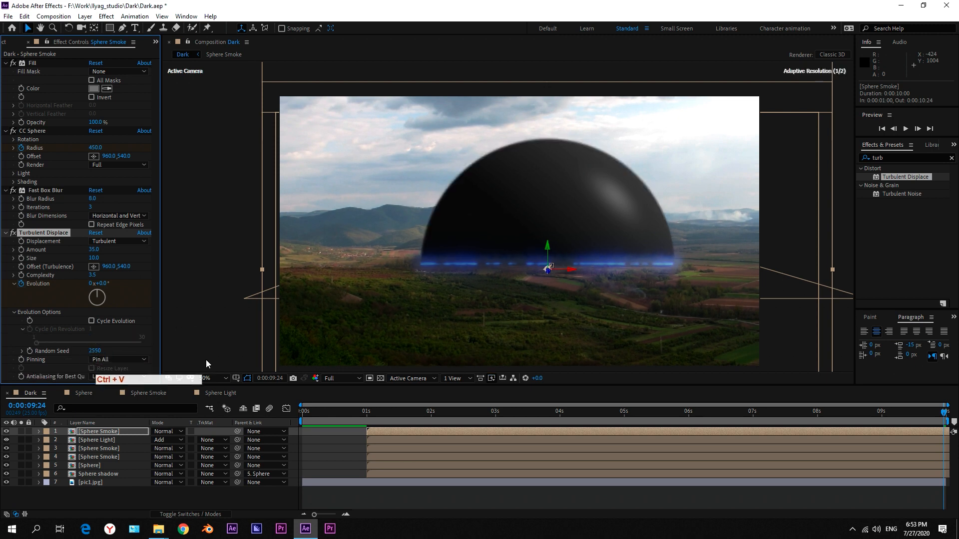
key(ctrl+s)
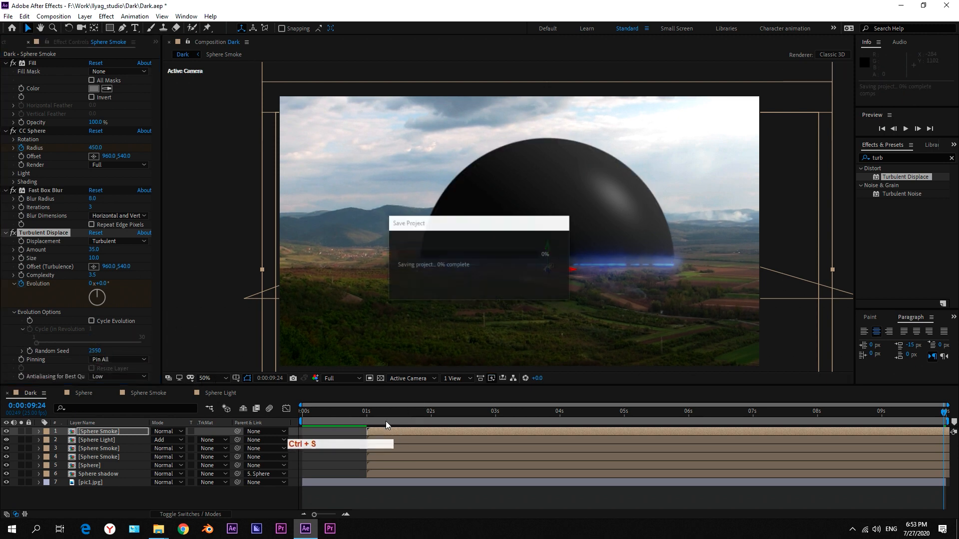
Pre-compose all layers of the Dark composition into a new composition named "dark full".
click(100, 433)
key(ctrl+a)
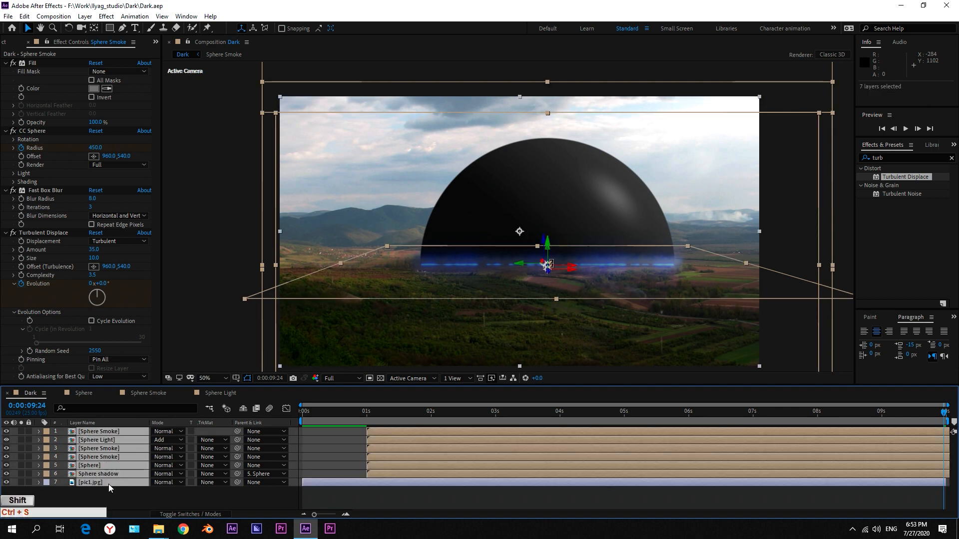
click(85, 16)
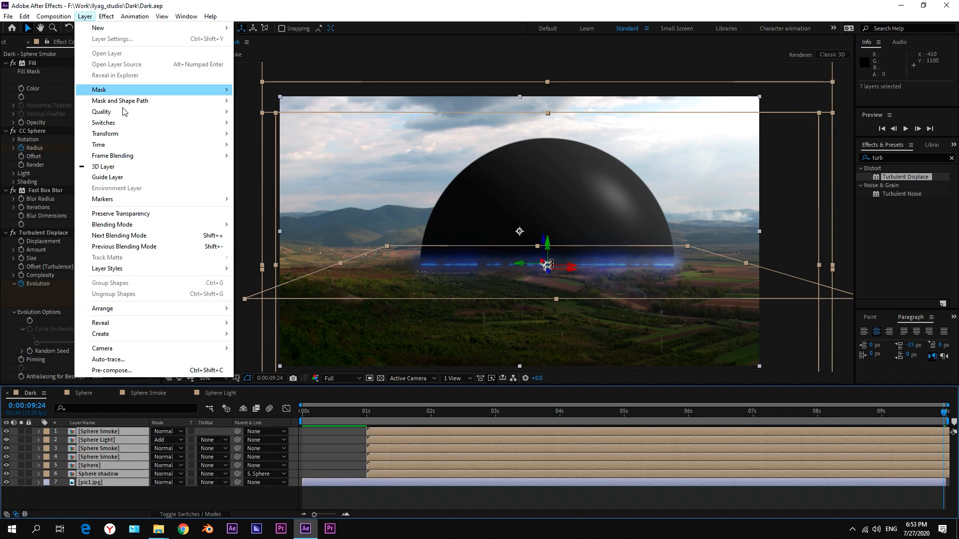
click(145, 368)
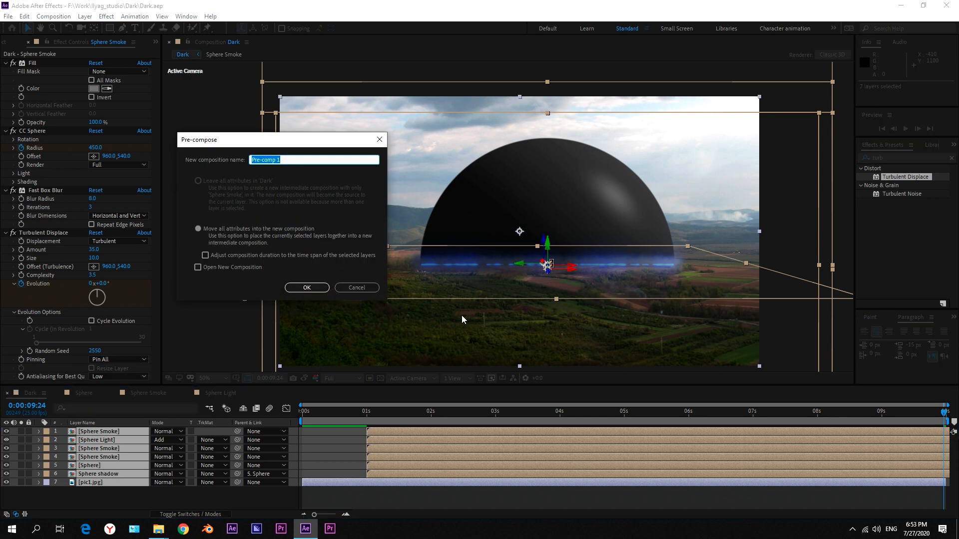
text(dark full)
key(Return)
click(169, 482)
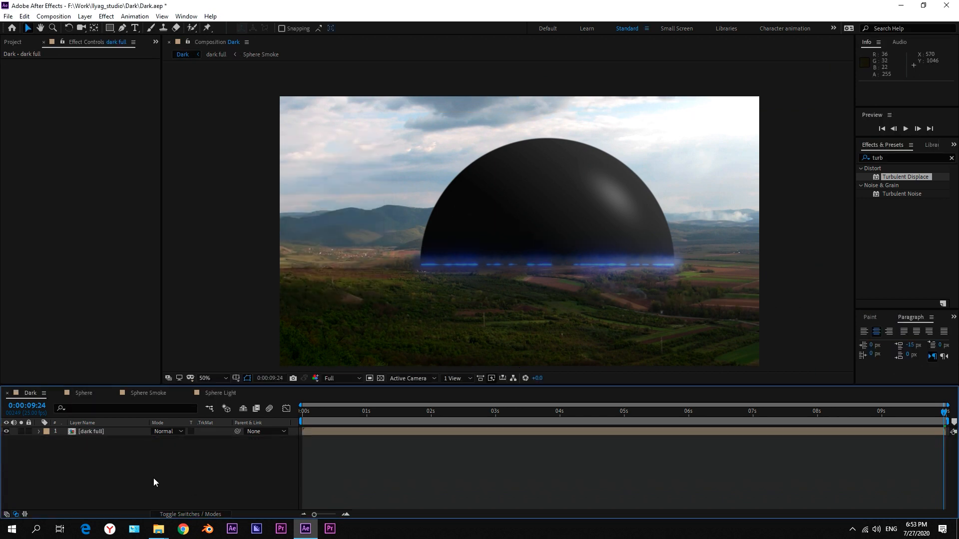
Set the Scale of the dark full layer to 105%.
click(103, 437)
key(s)
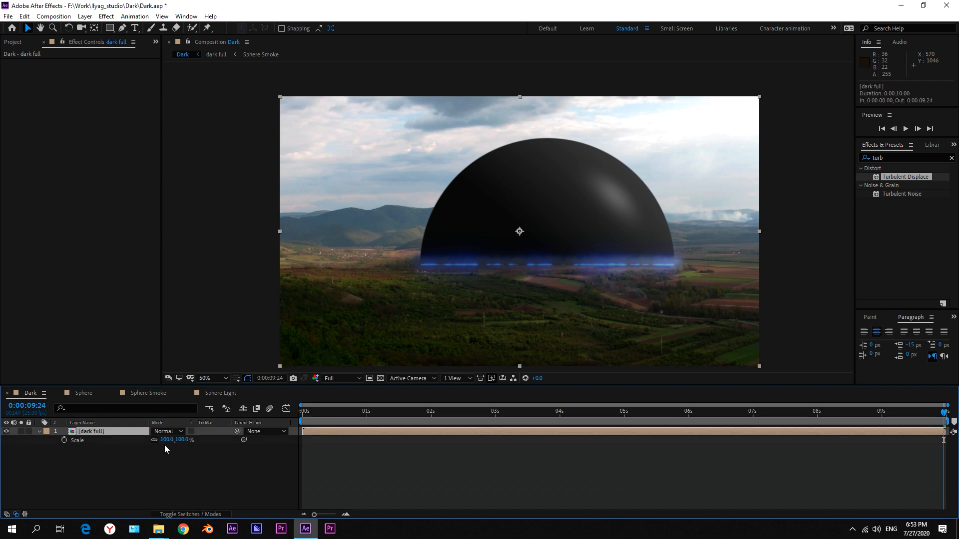
click(164, 443)
text(105)
key(Return)
click(206, 474)
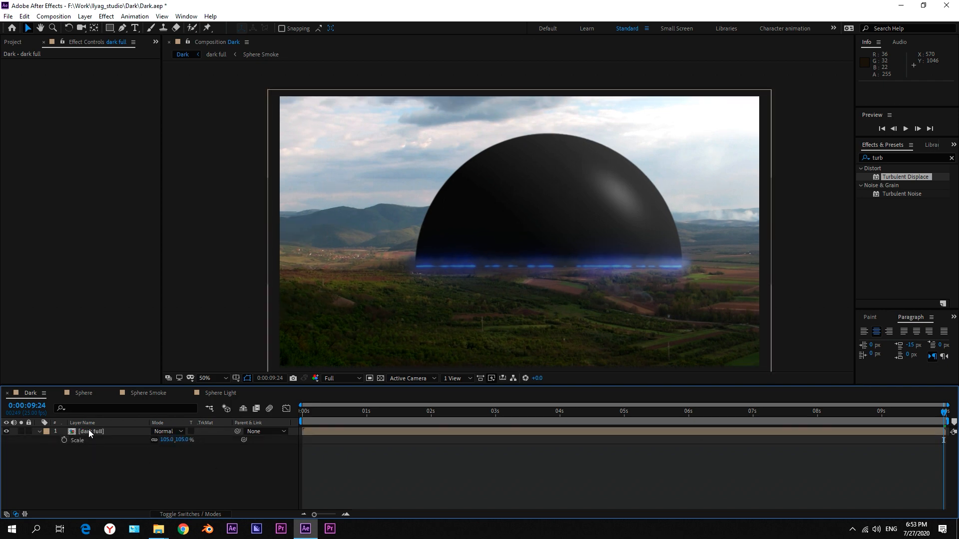
Add the expression wiggle(0.5,15) to the Position of the dark full layer.
click(91, 431)
key(p)
click(88, 464)
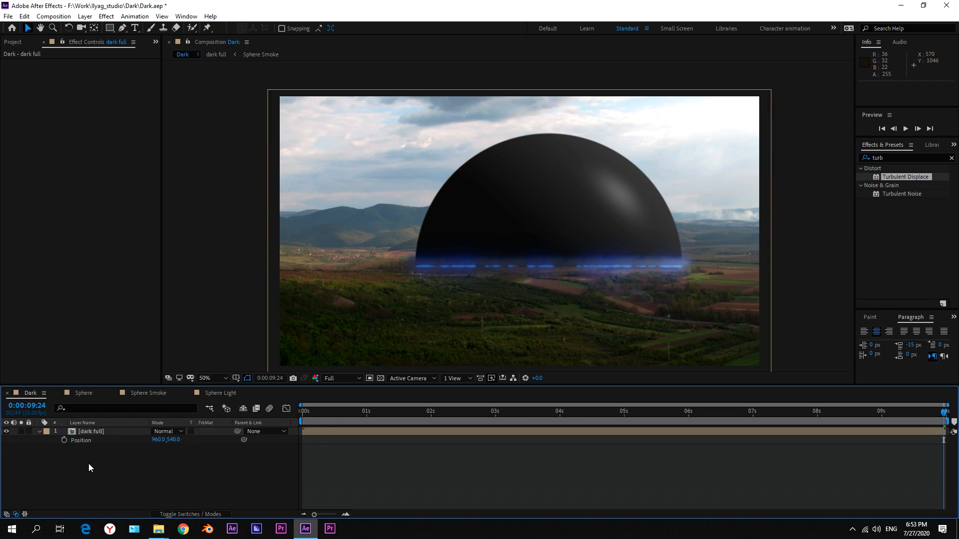
alt+click(64, 440)
text(wigg)
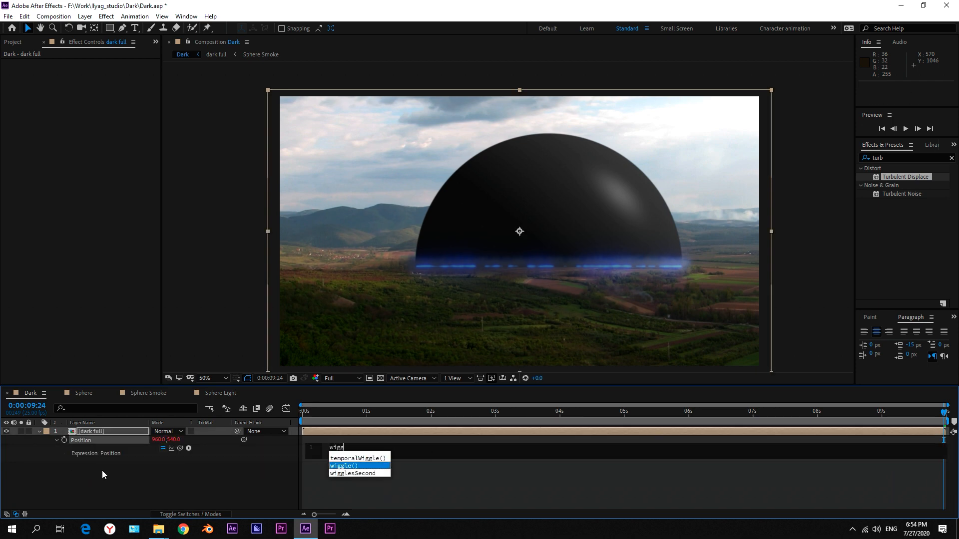
text(le)
key(Return)
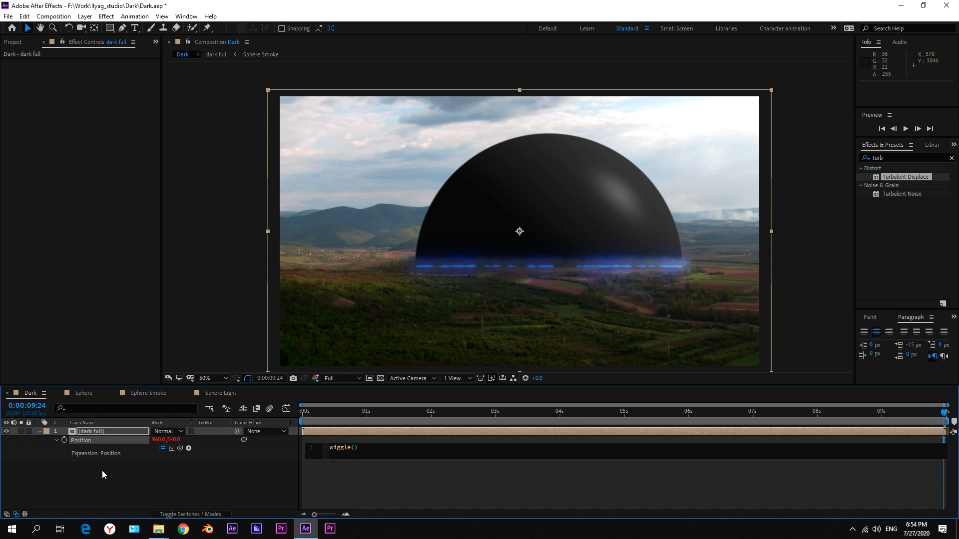
text(1,1)
key(Left)
key(Left)
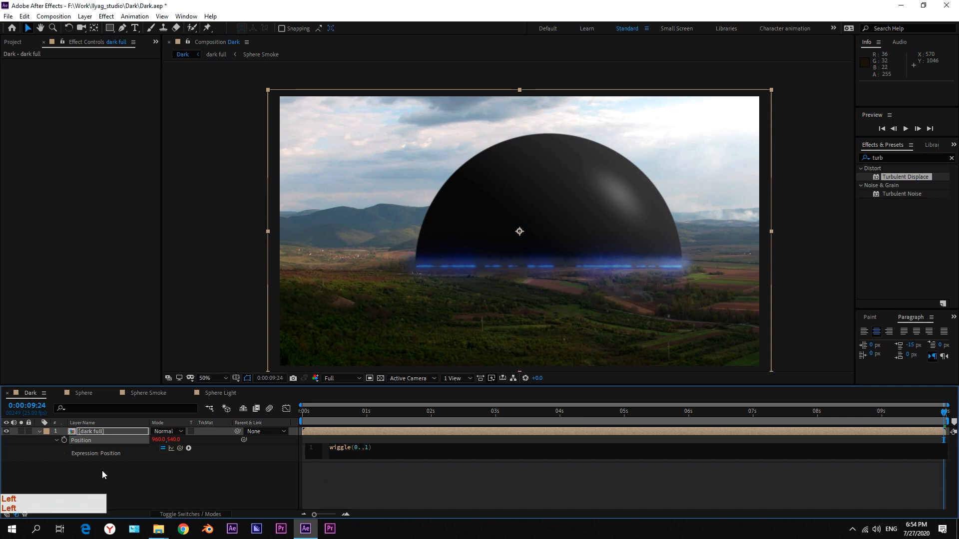
key(Right)
key(Right)
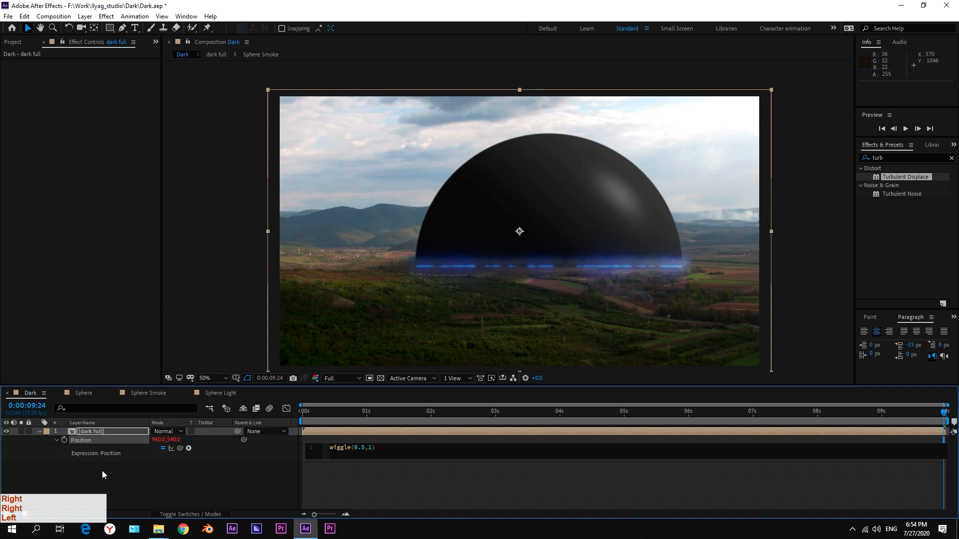
text(5)
click(226, 487)
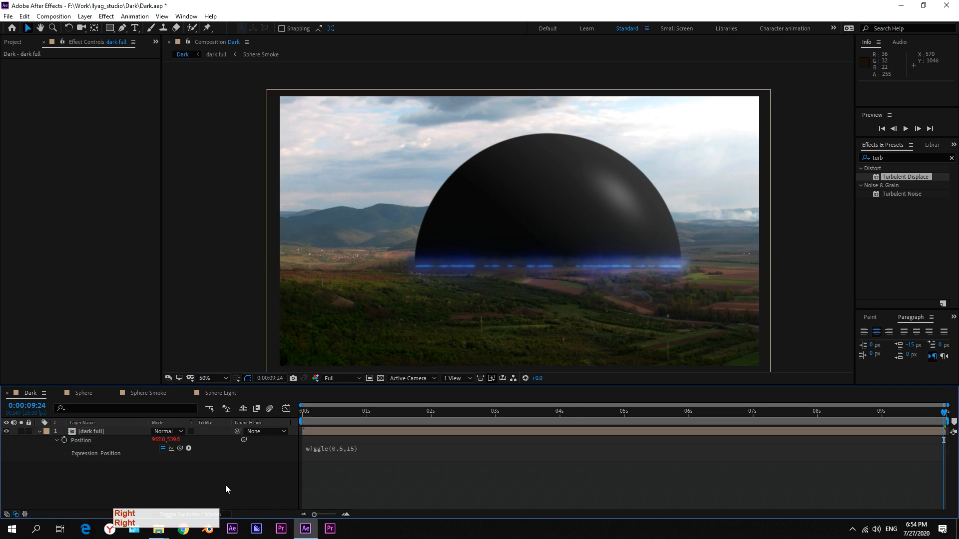
Preview the start of the animation with the position wiggle, then go to 0:00:00:15.
key(space)
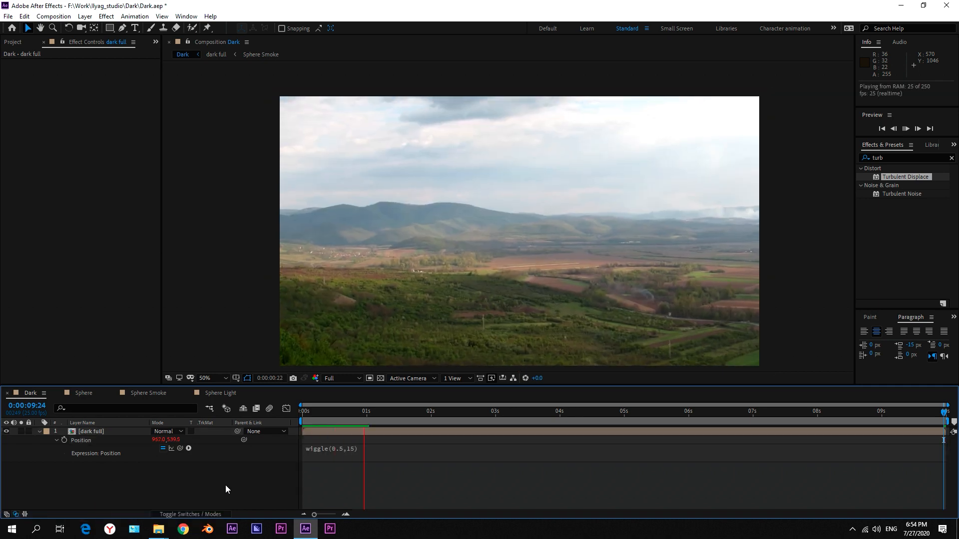
key(space)
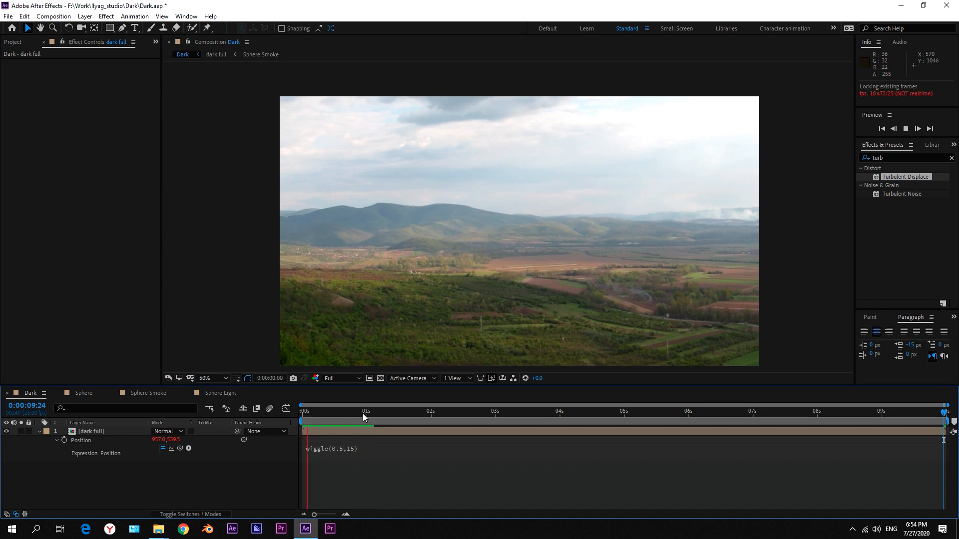
key(space)
mouse_move(337, 414)
mouse_down()
mouse_move(299, 415)
mouse_move(359, 416)
mouse_move(340, 414)
mouse_up()
Add the expression wiggle(0.5,1) to the Rotation of the dark full layer.
click(110, 431)
key(r)
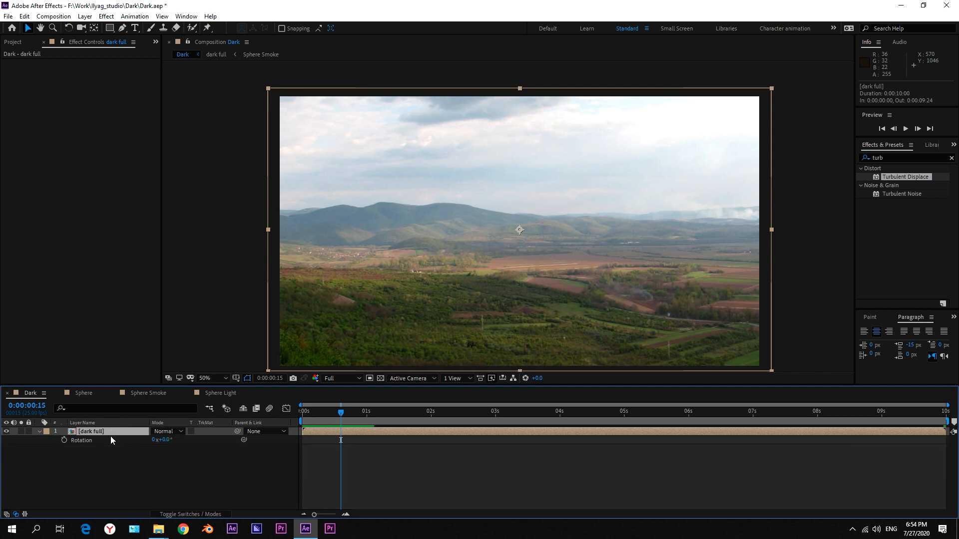
alt+click(63, 439)
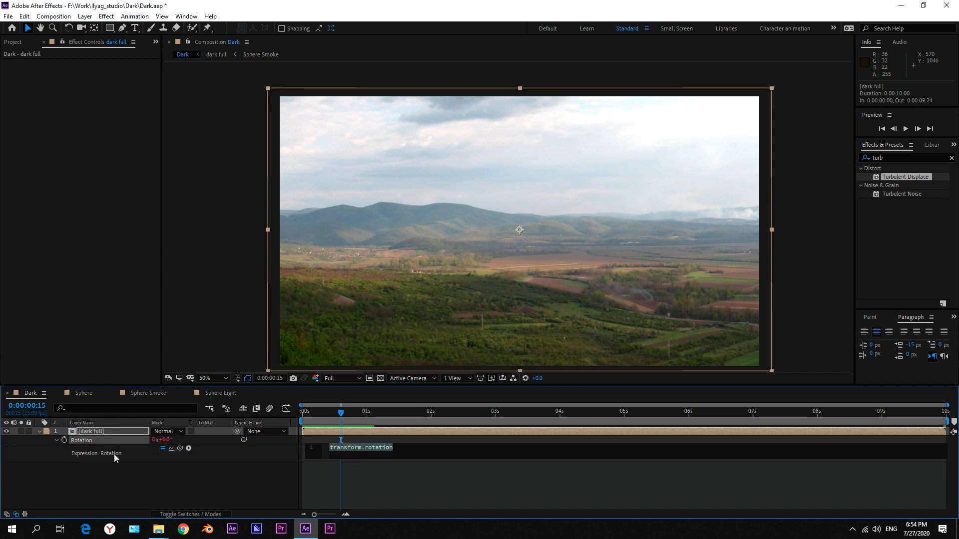
text(wi)
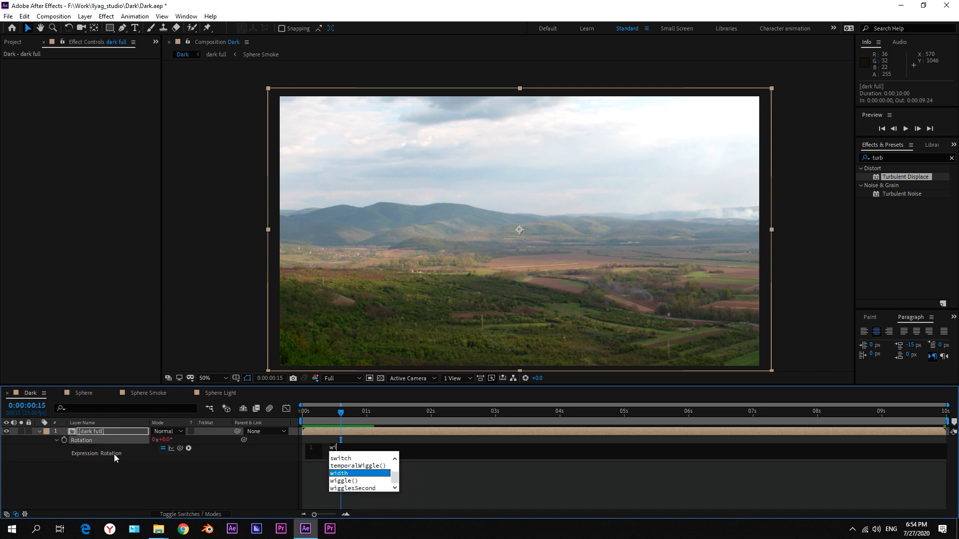
key(Down)
key(Return)
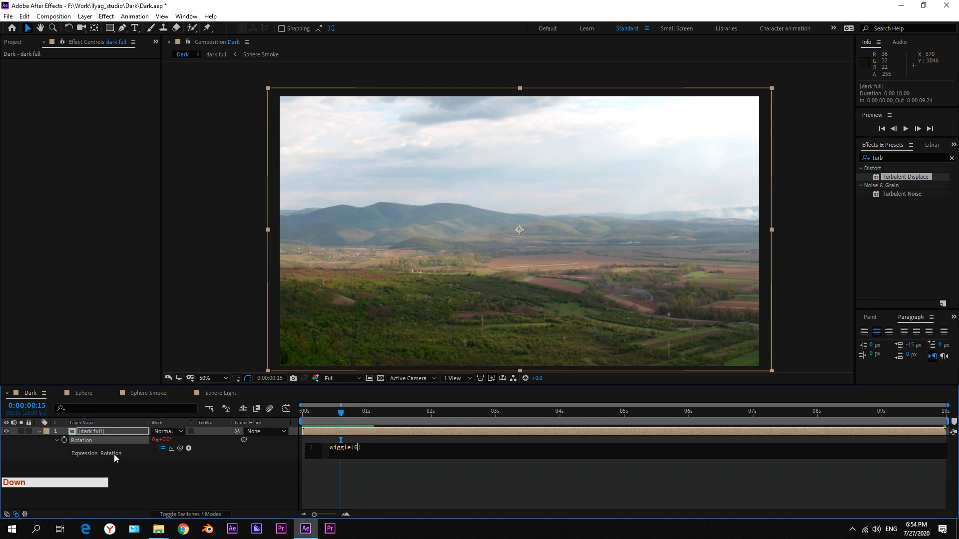
text(0,)
key(BackSpace)
text(.5,1)
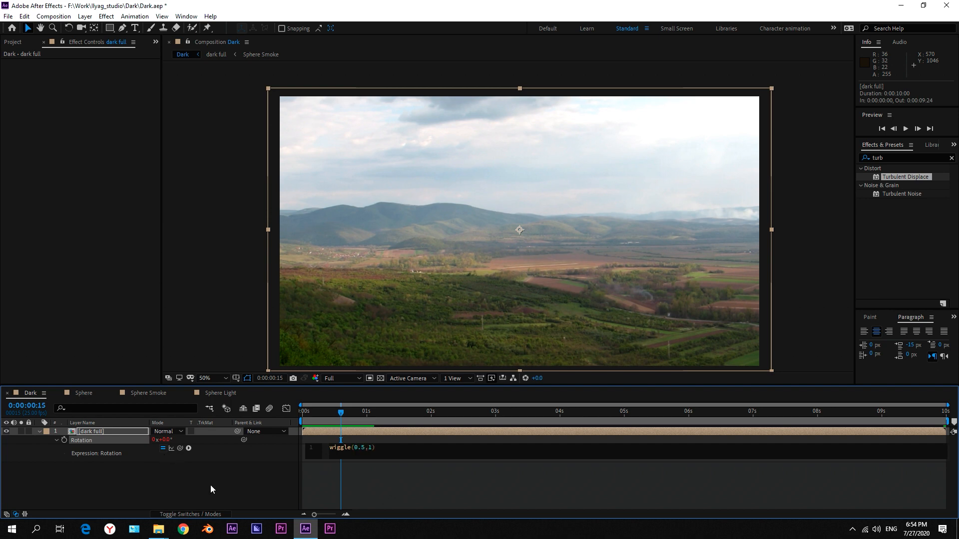
click(210, 489)
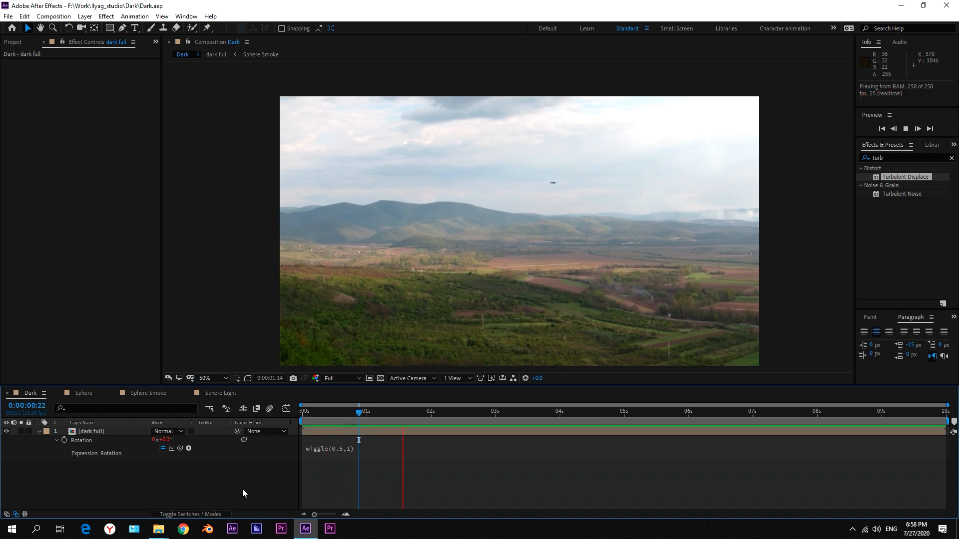